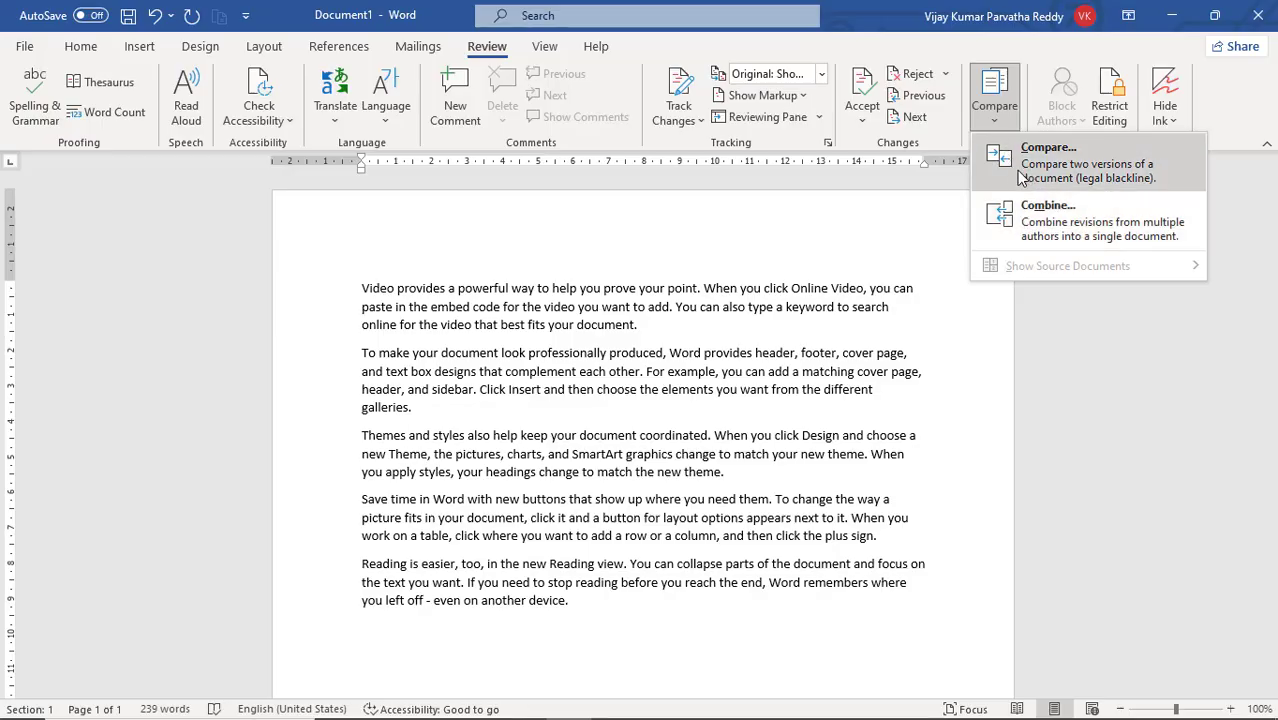
Step: Save the document in the Documents folder under the name original
{"action": "left_click", "coordinate": [716, 332]}
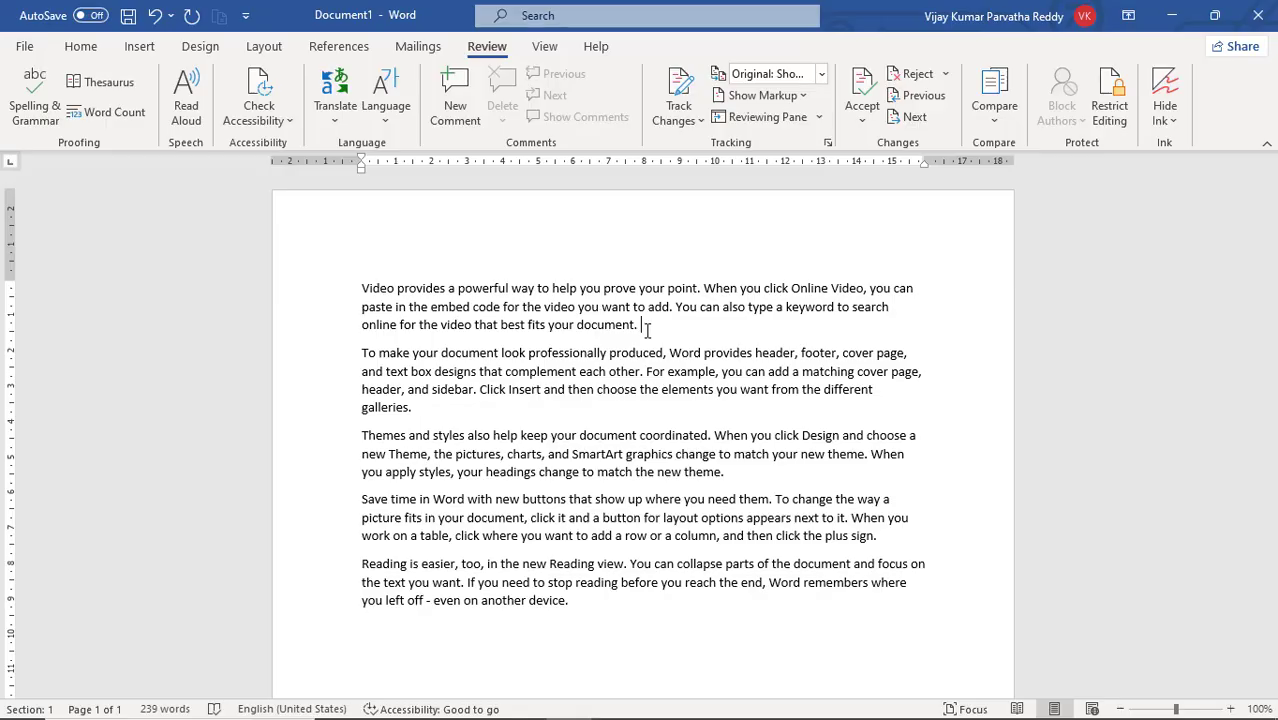
{"action": "left_click", "coordinate": [28, 48]}
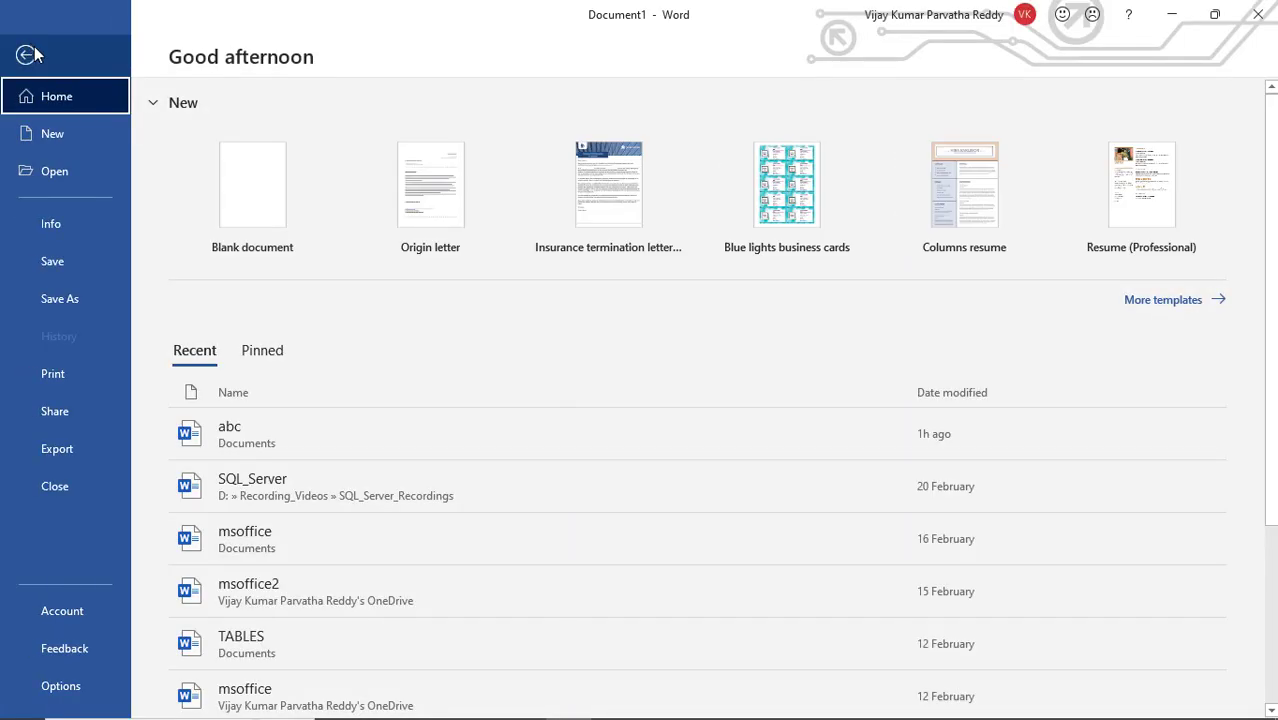
{"action": "left_click", "coordinate": [82, 266]}
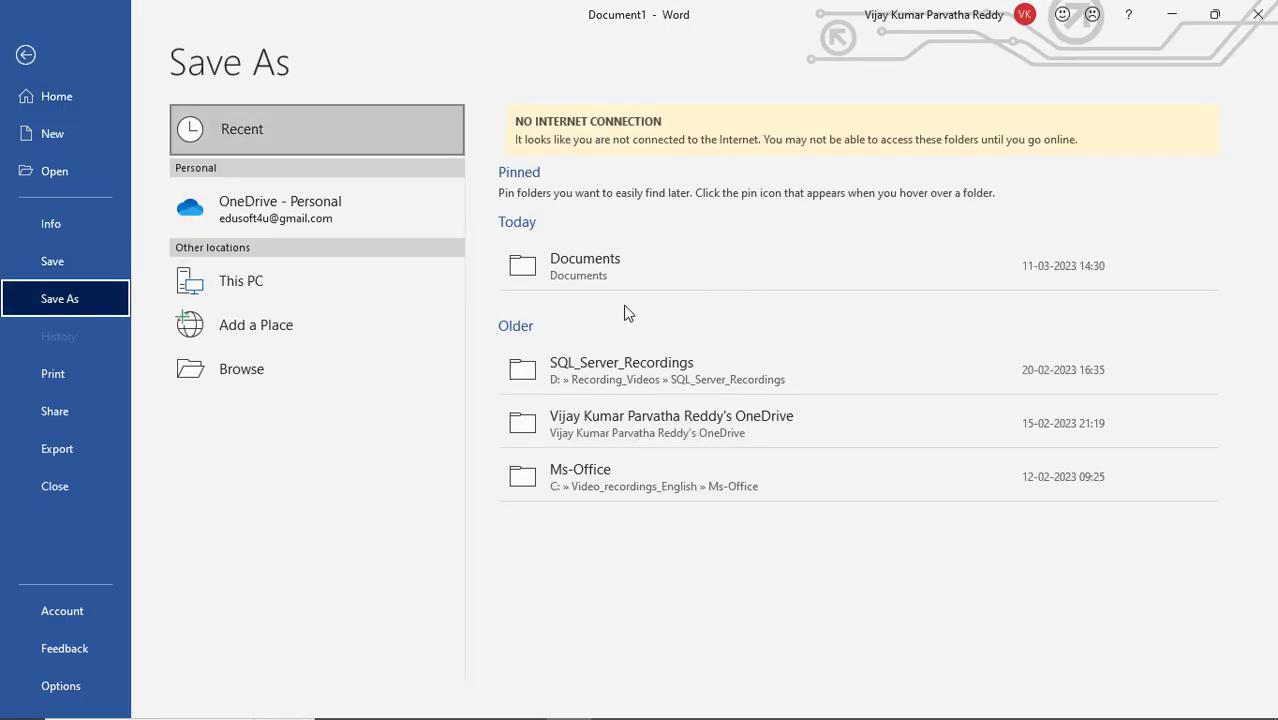
{"action": "left_click", "coordinate": [615, 272]}
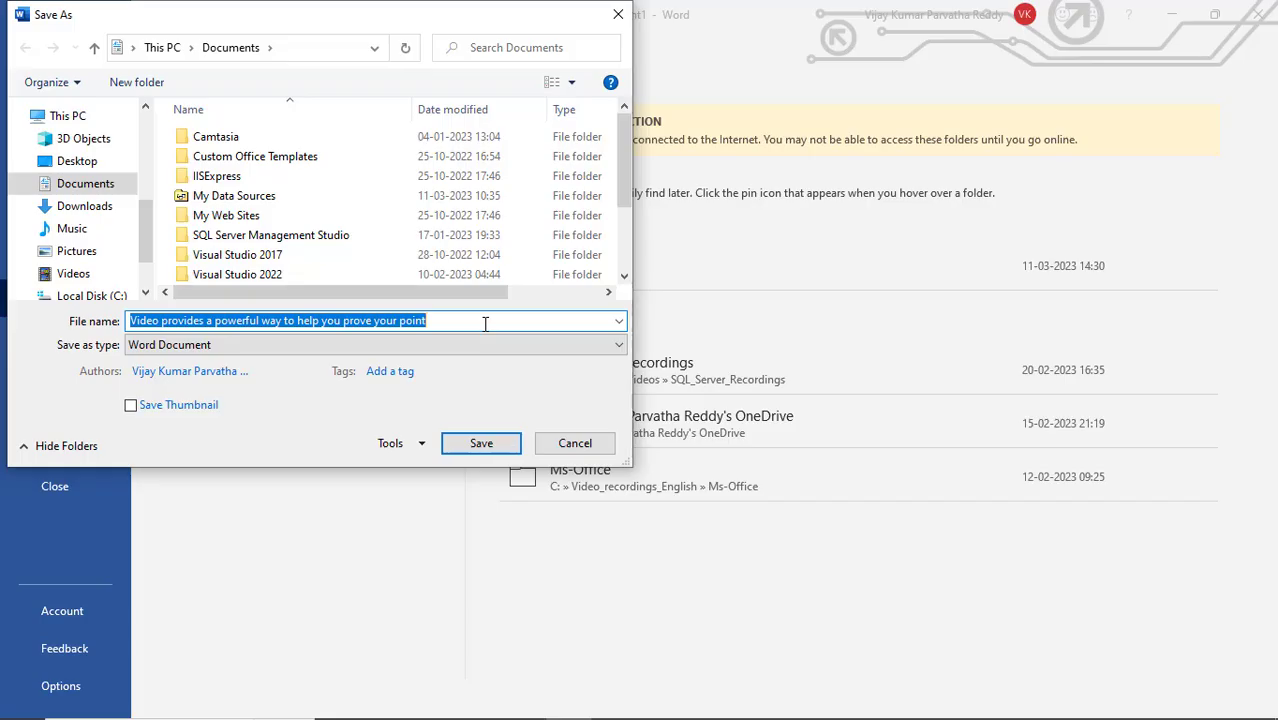
{"action": "type", "text": "ori"}
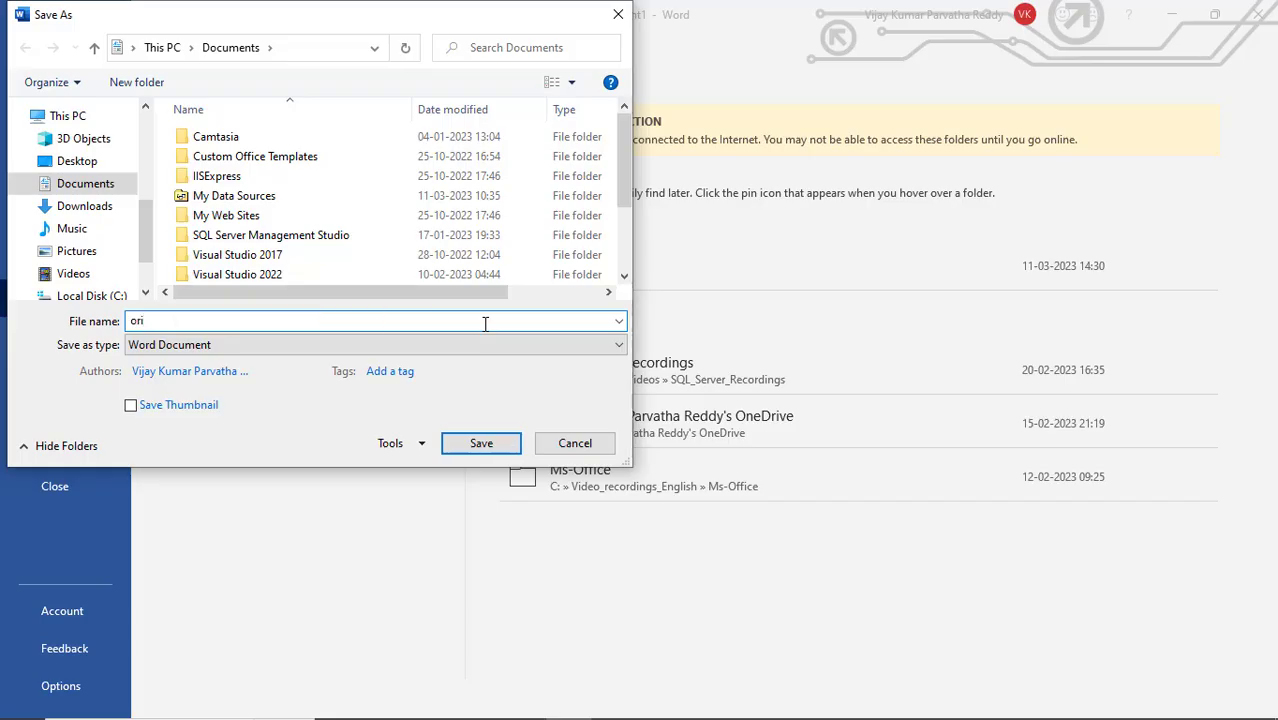
{"action": "type", "text": "ginal"}
{"action": "left_click", "coordinate": [506, 443]}
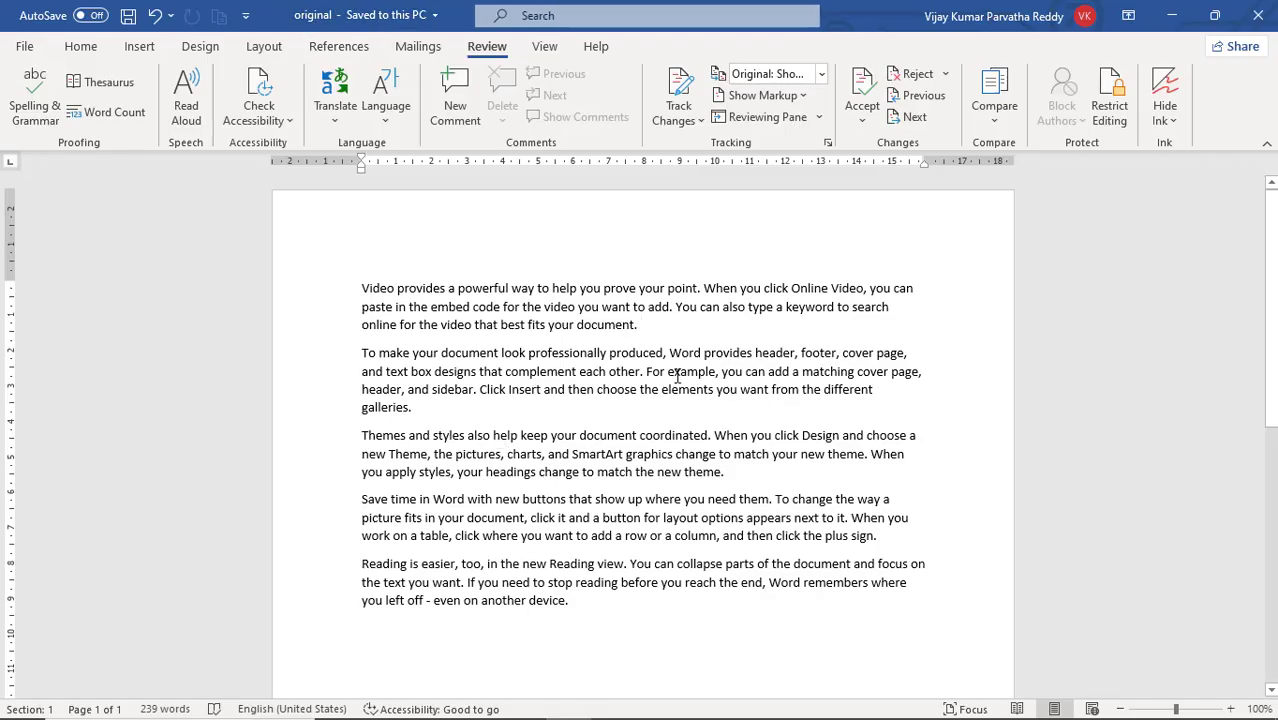
Step: Format the word "document." at the end of the first paragraph as 16 pt, bold and red
{"action": "left_click_drag", "start_coordinate": [646, 328], "coordinate": [548, 328]}
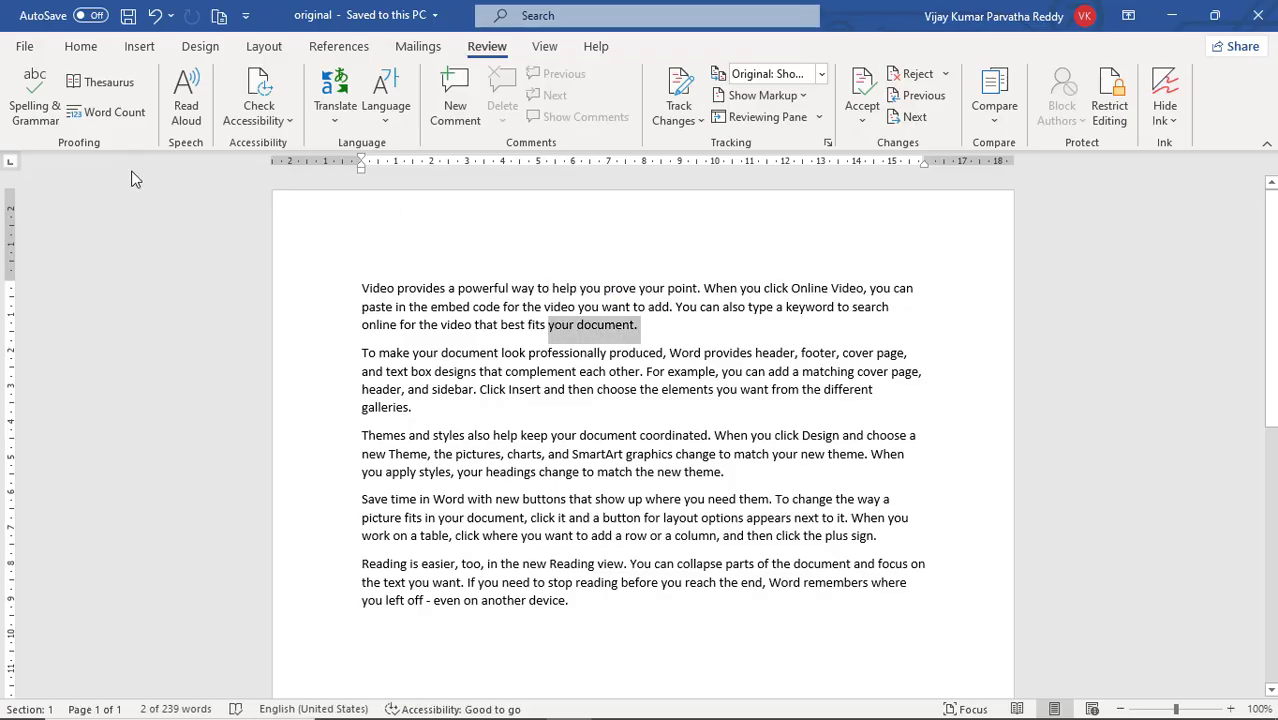
{"action": "left_click", "coordinate": [86, 46]}
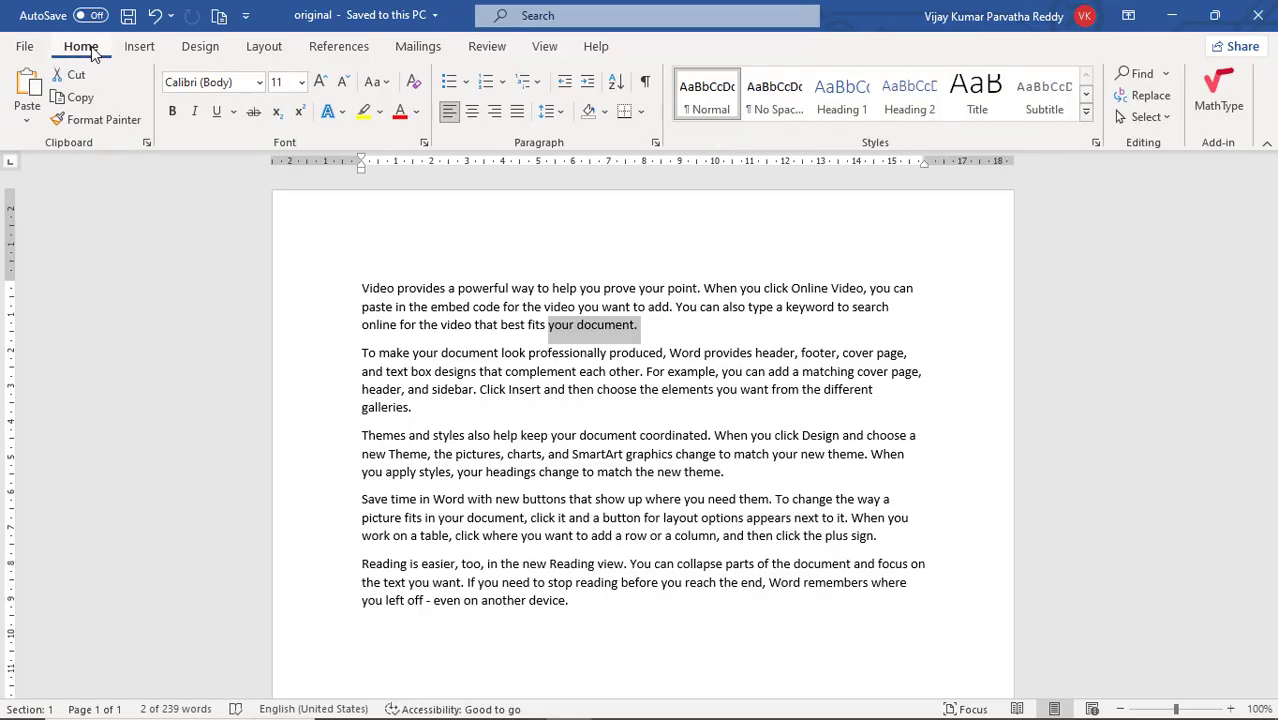
{"action": "left_click", "coordinate": [616, 325]}
{"action": "left_click_drag", "start_coordinate": [641, 325], "coordinate": [577, 325]}
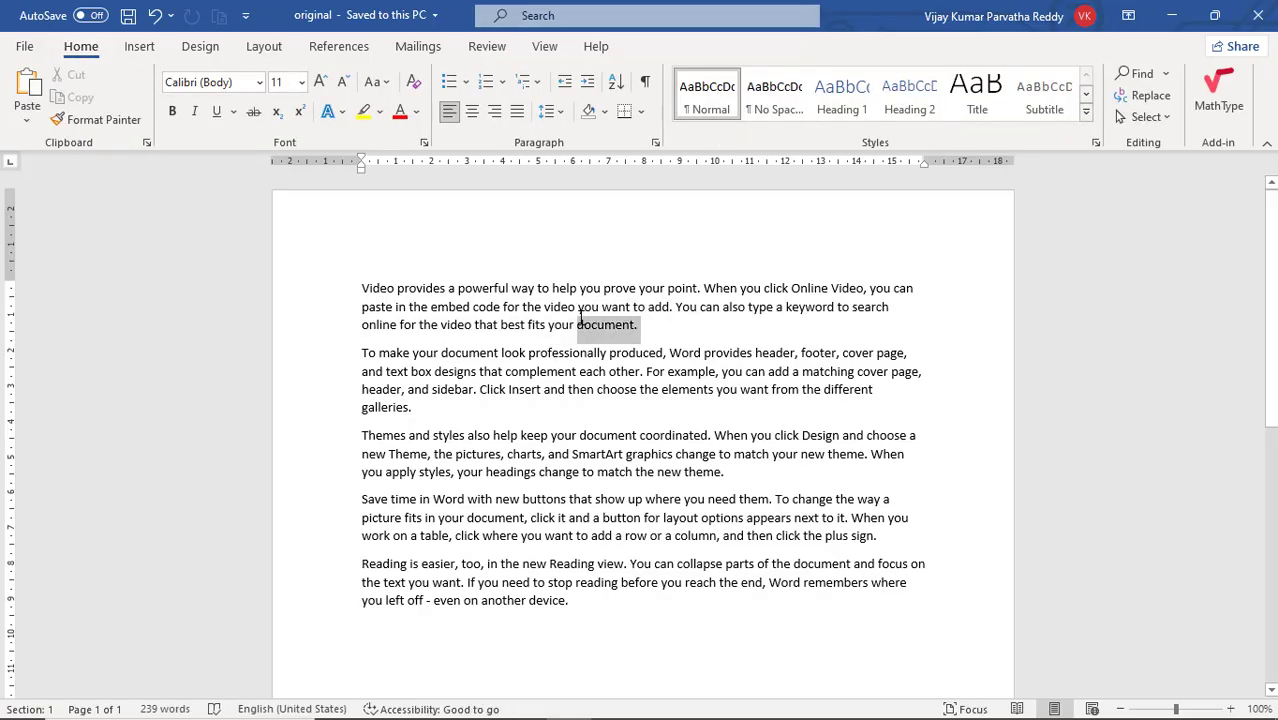
{"action": "key", "text": "ctrl+shift+period"}
{"action": "key", "text": "ctrl+shift+period"}
{"action": "key", "text": "ctrl+shift+period"}
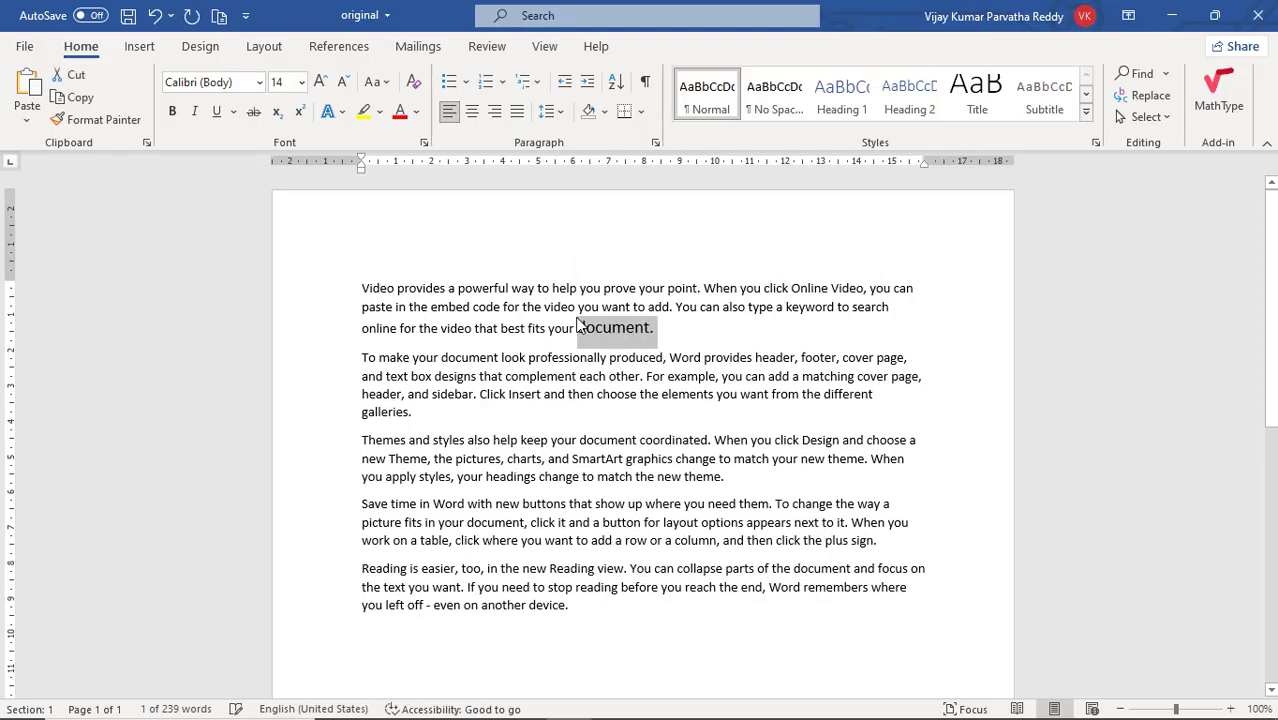
{"action": "key", "text": "ctrl+b"}
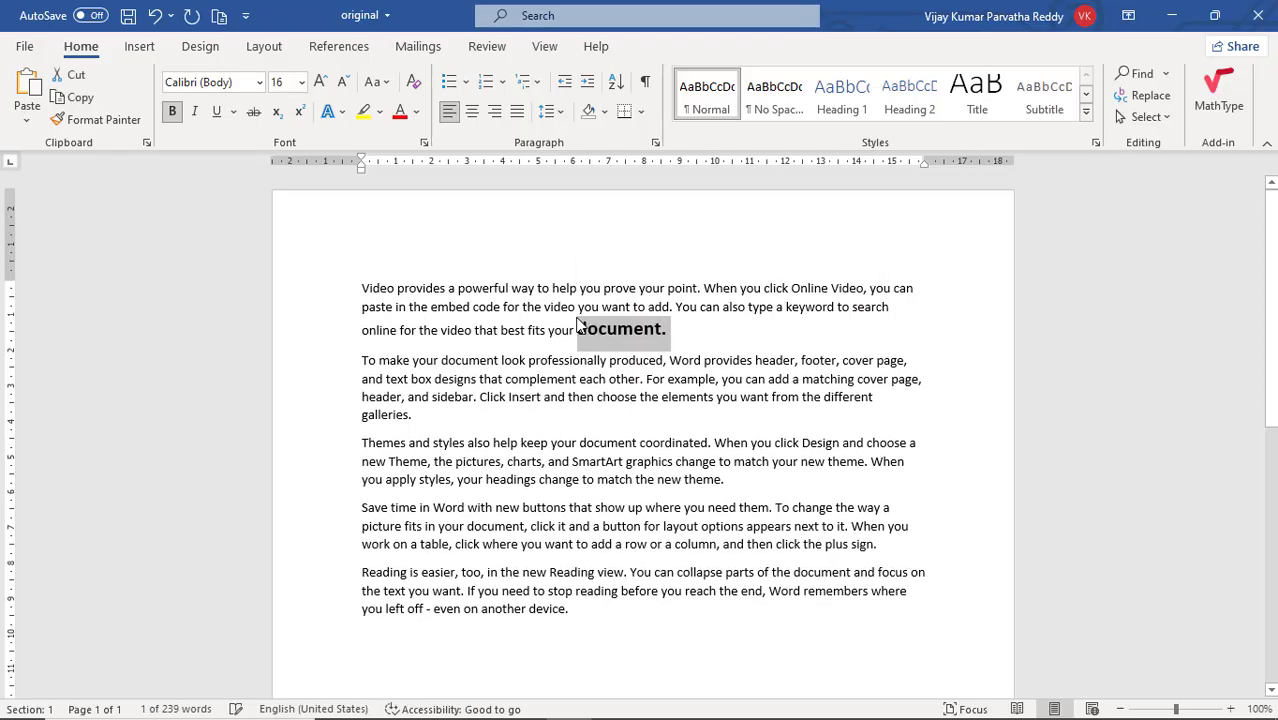
{"action": "left_click", "coordinate": [399, 111]}
Step: Add the sentence "This is a document." at the end of the second paragraph
{"action": "left_click", "coordinate": [565, 418]}
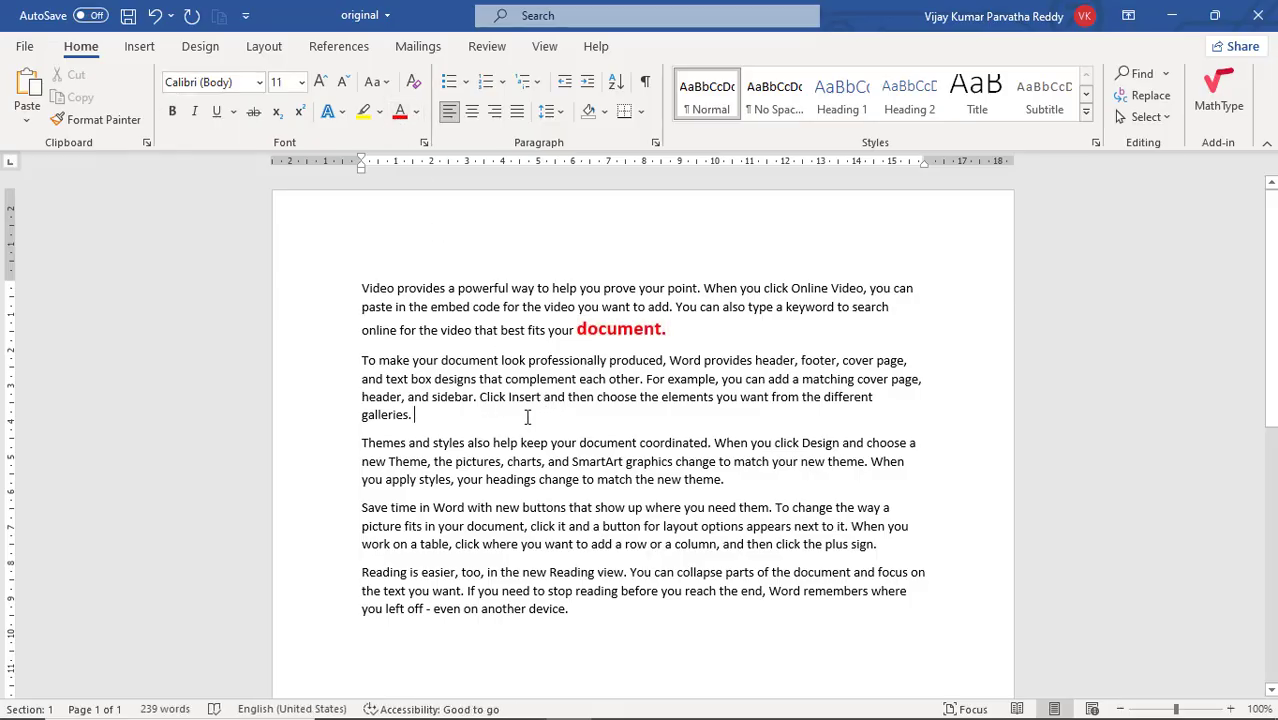
{"action": "type", "text": "This is "}
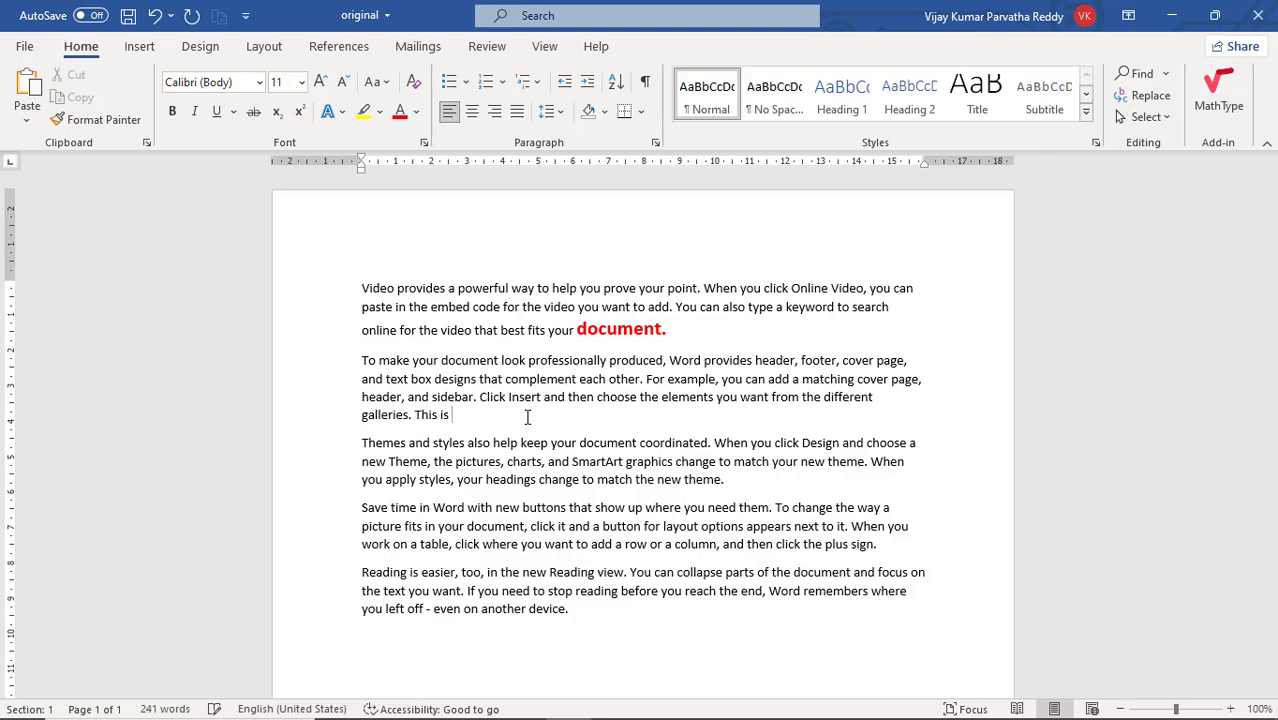
{"action": "type", "text": "a"}
{"action": "type", "text": " docuement"}
{"action": "key", "text": "BackSpace"}
{"action": "key", "text": "BackSpace"}
{"action": "key", "text": "BackSpace"}
{"action": "key", "text": "BackSpace"}
{"action": "key", "text": "BackSpace"}
{"action": "key", "text": "BackSpace"}
{"action": "type", "text": "ument."}
Step: Underline the whole third paragraph and delete the fourth paragraph's ending from "want to add a row" onward
{"action": "left_click_drag", "start_coordinate": [750, 482], "coordinate": [358, 446]}
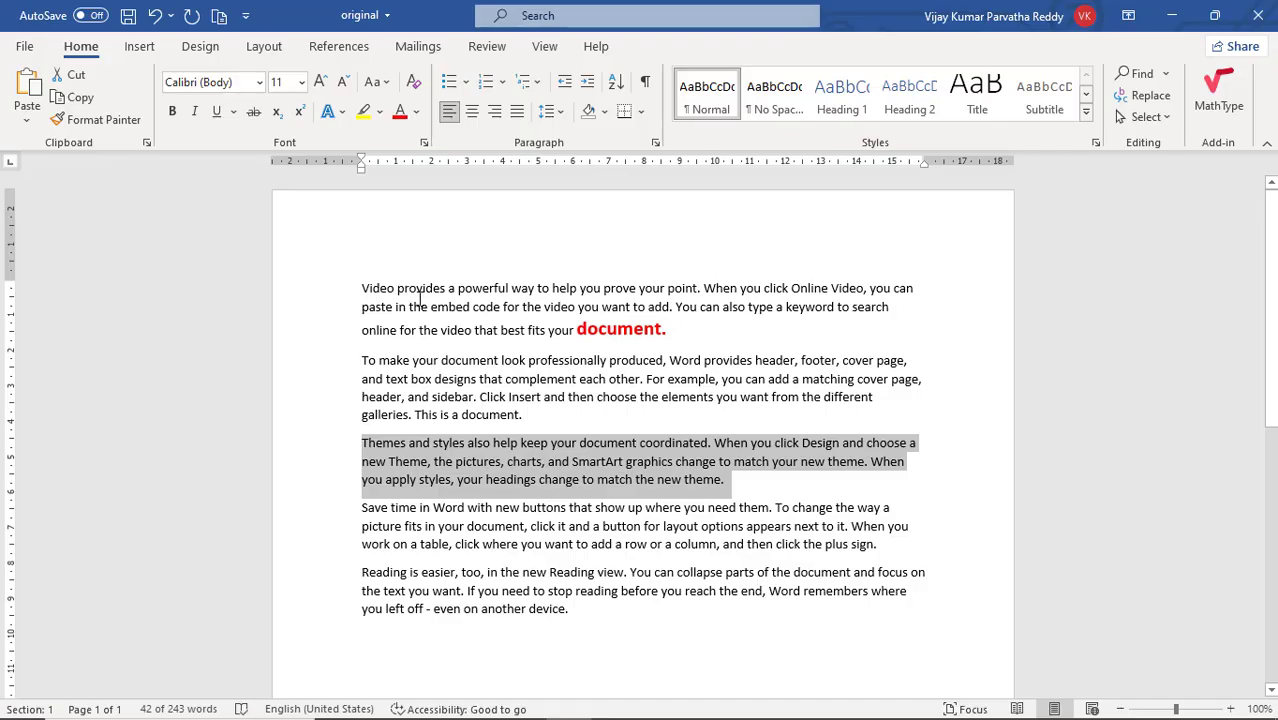
{"action": "key", "text": "ctrl+u"}
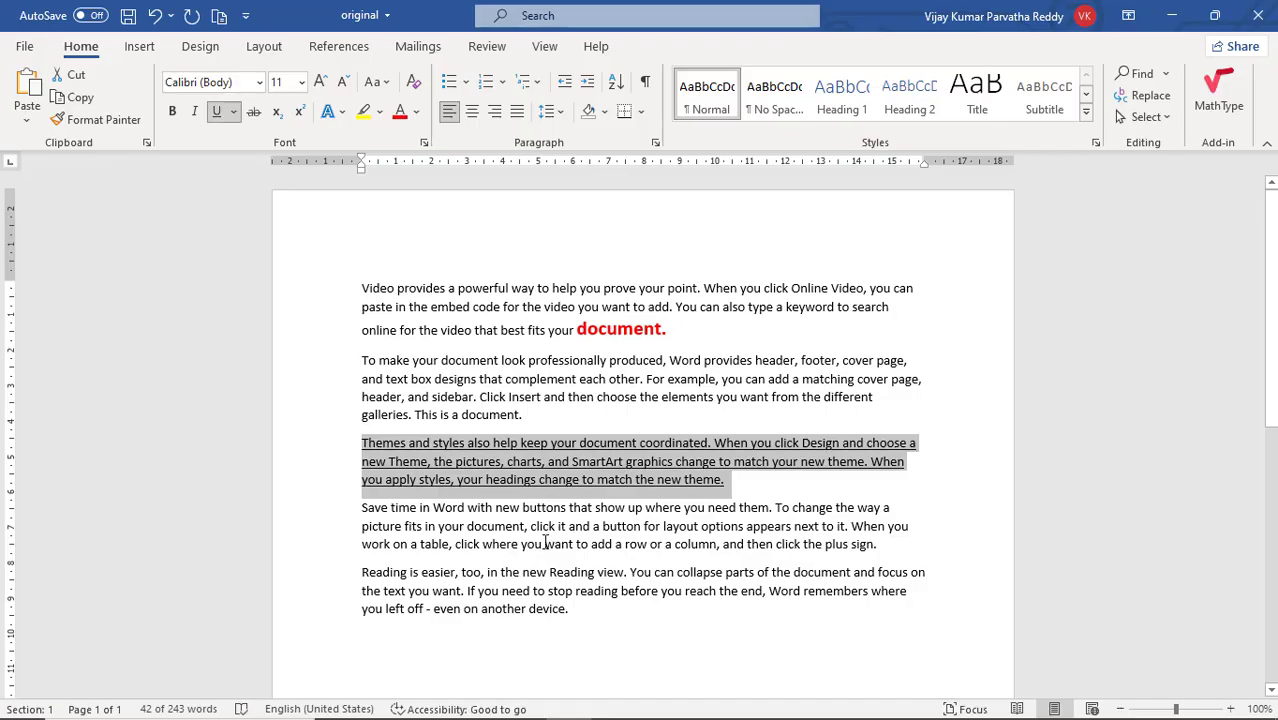
{"action": "left_click_drag", "start_coordinate": [544, 545], "coordinate": [881, 544]}
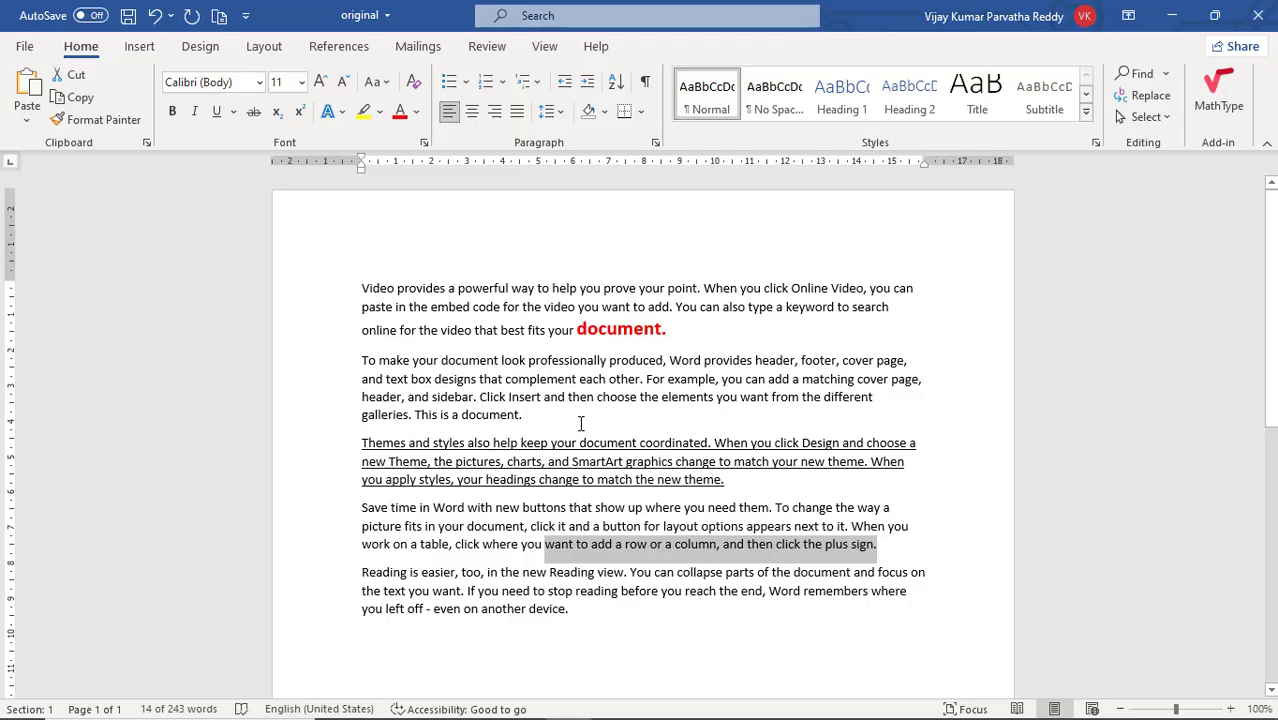
{"action": "key", "text": "Delete"}
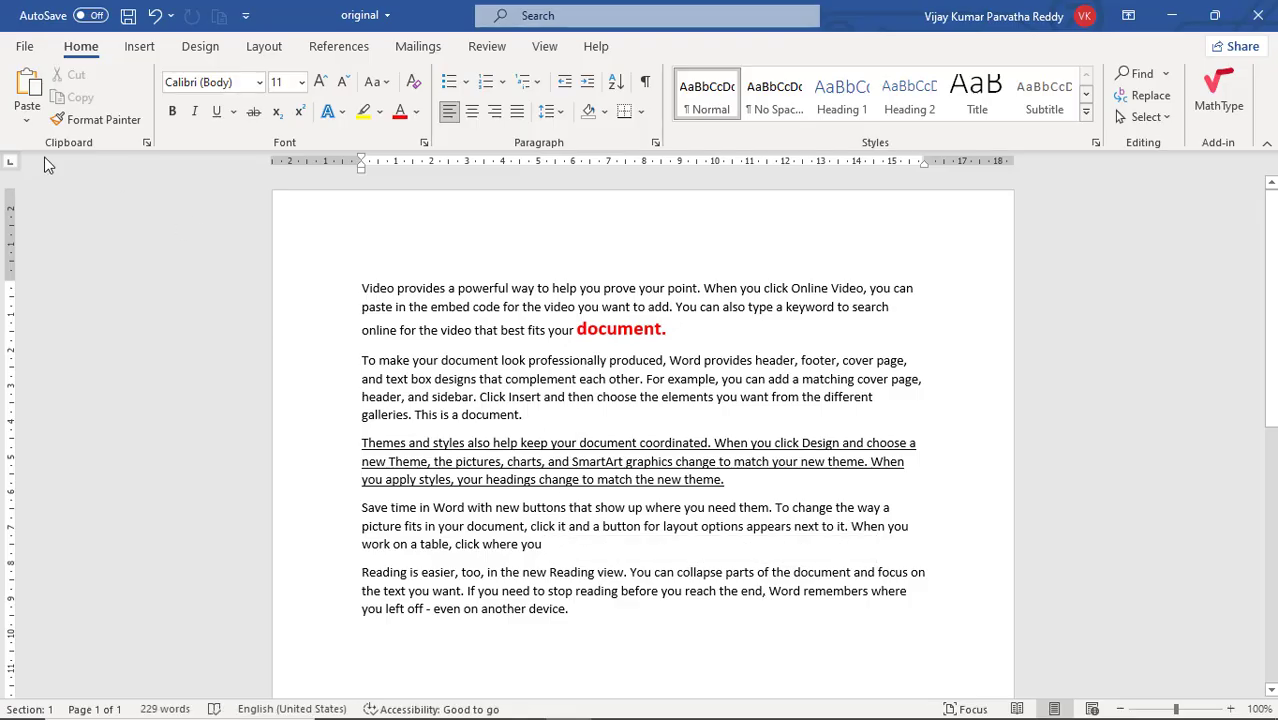
Step: Save the edited document as a separate copy named secondcopy in the Documents folder
{"action": "left_click", "coordinate": [27, 47]}
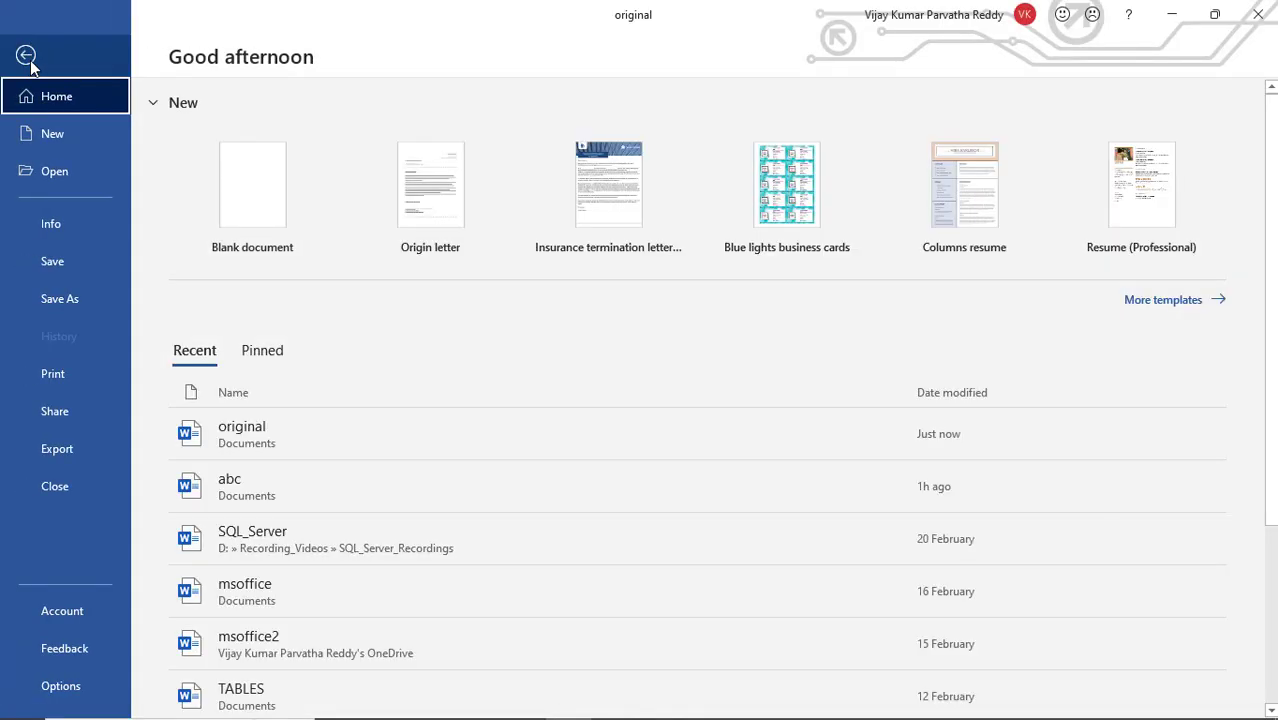
{"action": "left_click", "coordinate": [83, 296]}
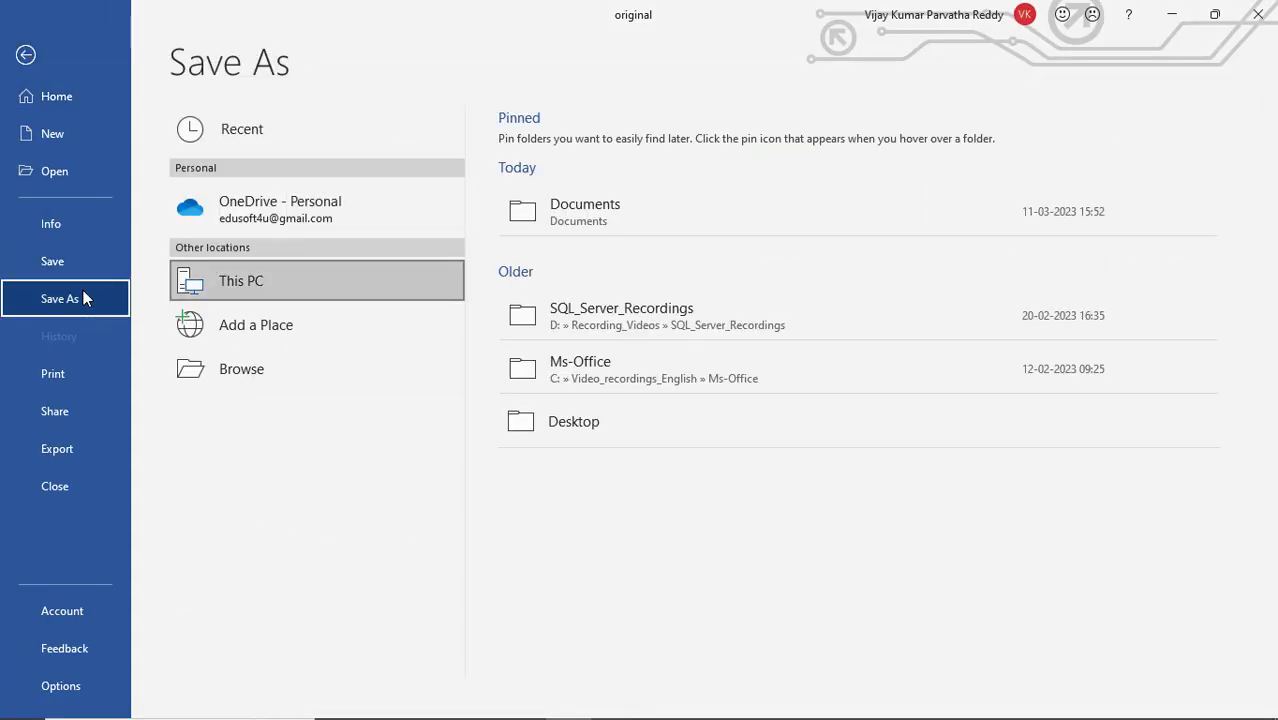
{"action": "left_click", "coordinate": [611, 227]}
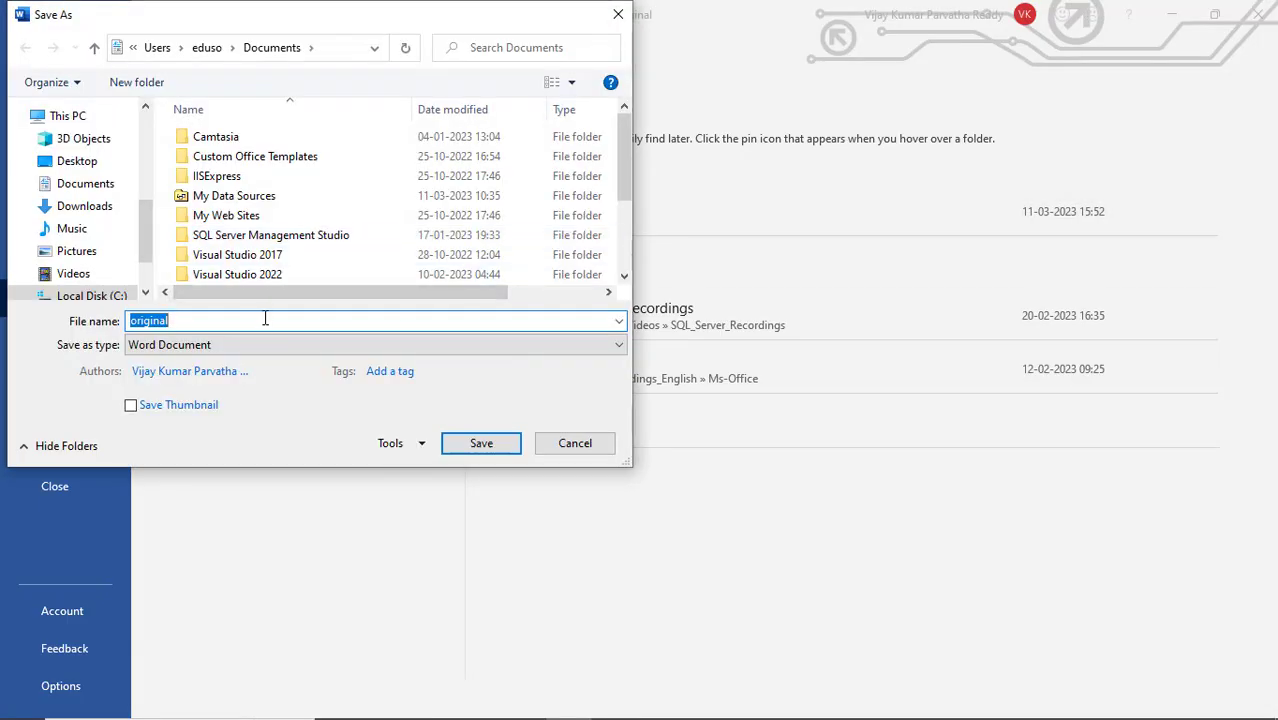
{"action": "type", "text": "c"}
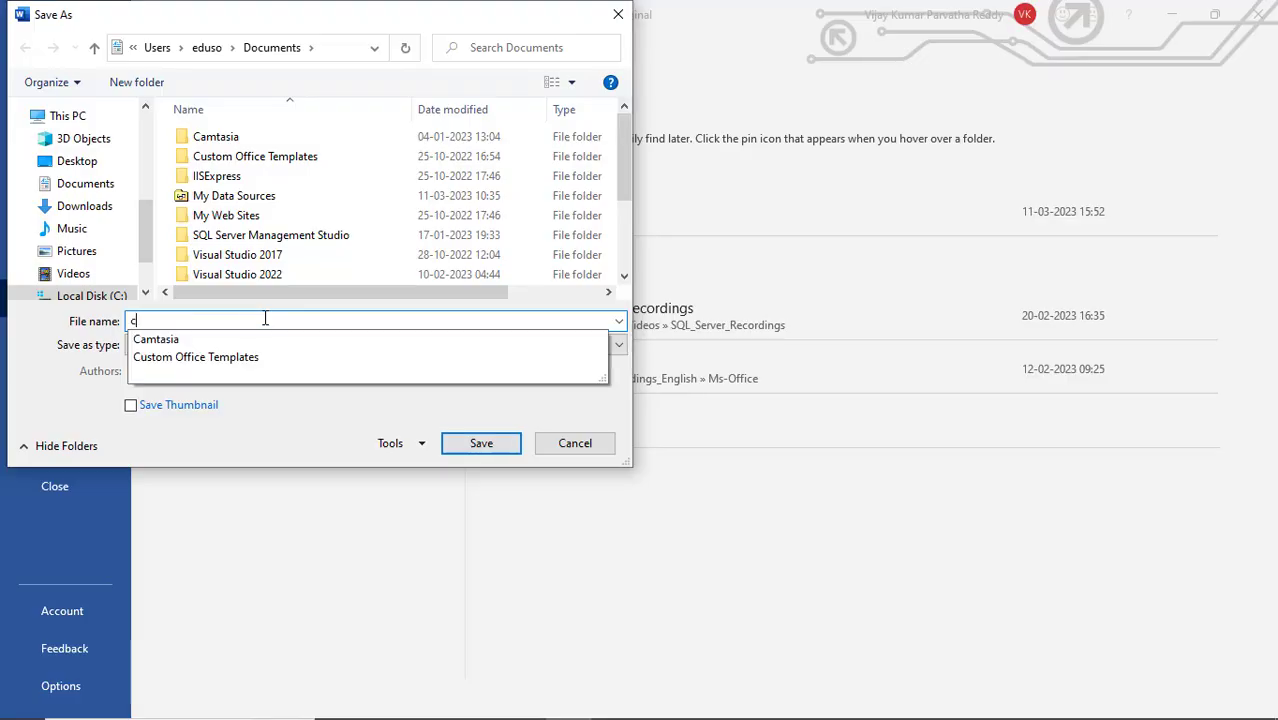
{"action": "key", "text": "BackSpace"}
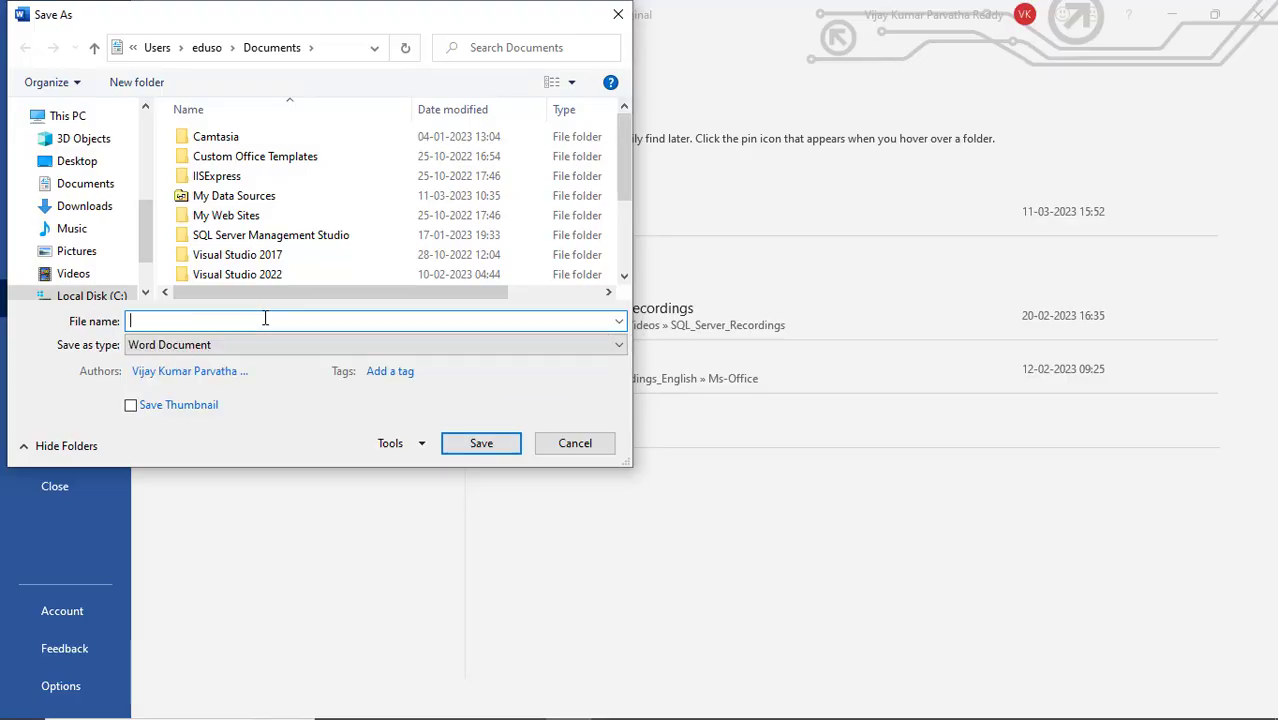
{"action": "type", "text": "secondcopy"}
{"action": "left_click", "coordinate": [480, 446]}
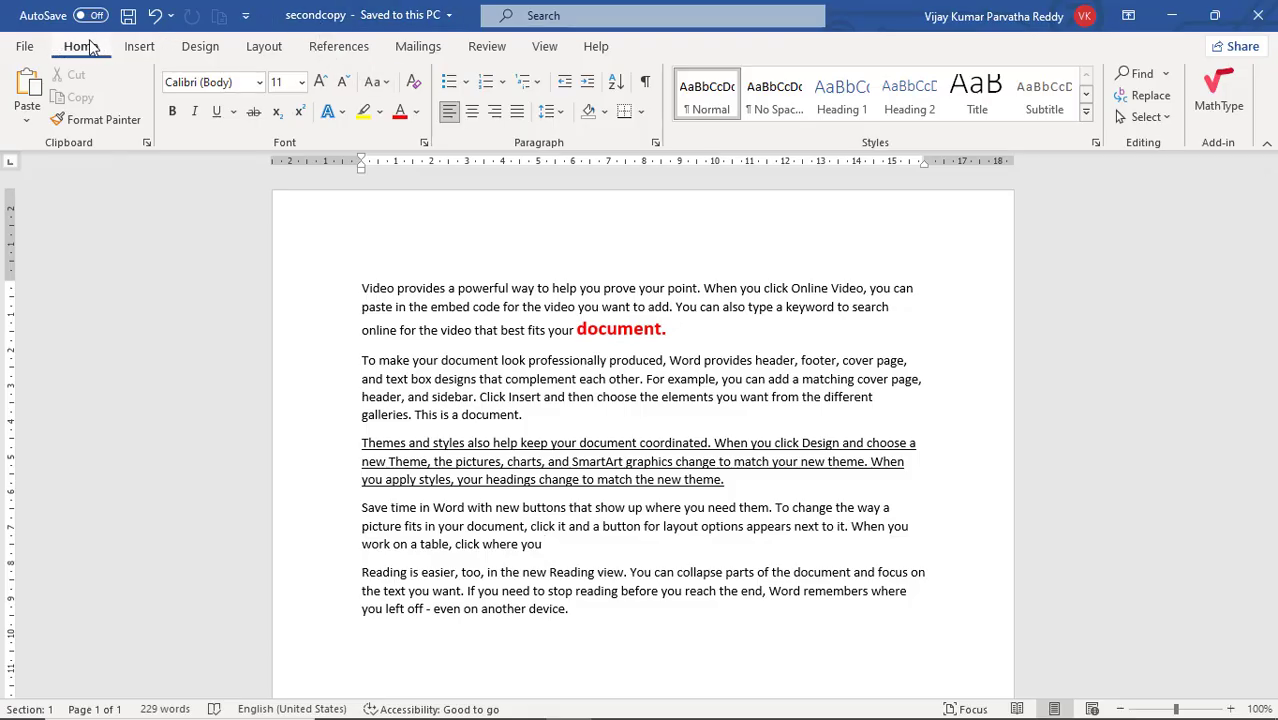
Step: Start a comparison of two document versions and choose original from the Documents folder as the original document
{"action": "left_click", "coordinate": [509, 289]}
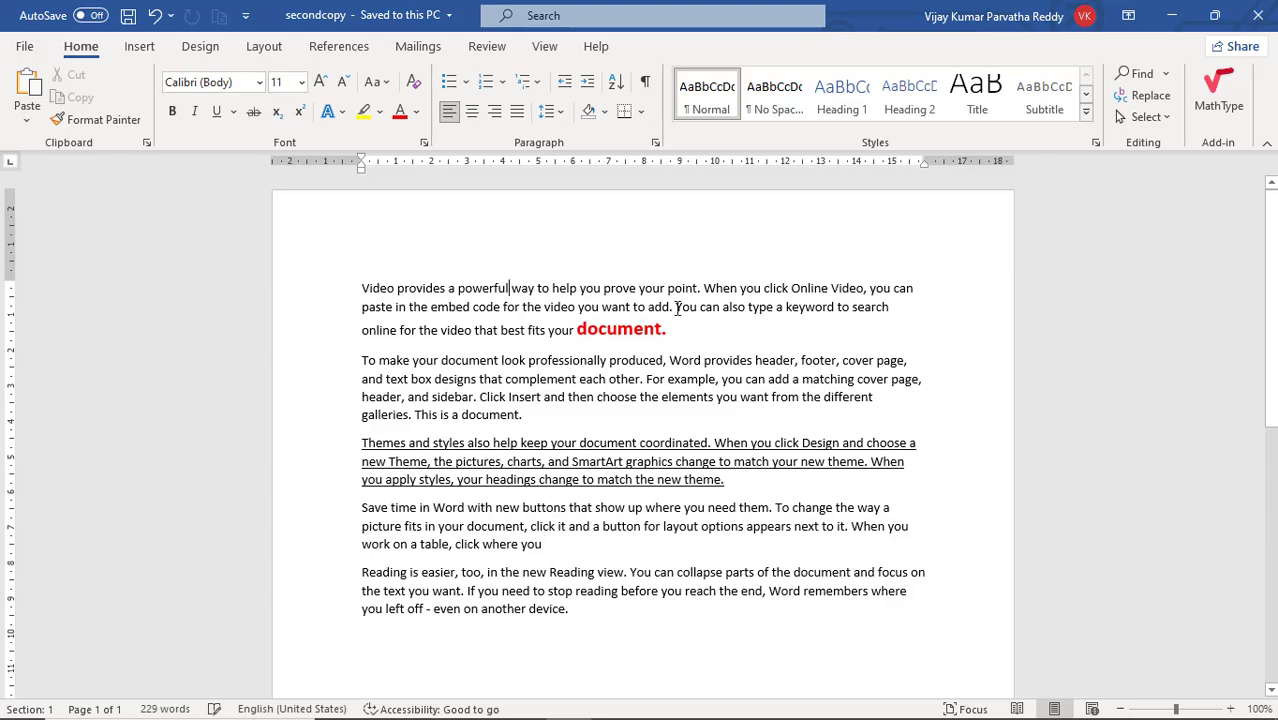
{"action": "left_click", "coordinate": [488, 48]}
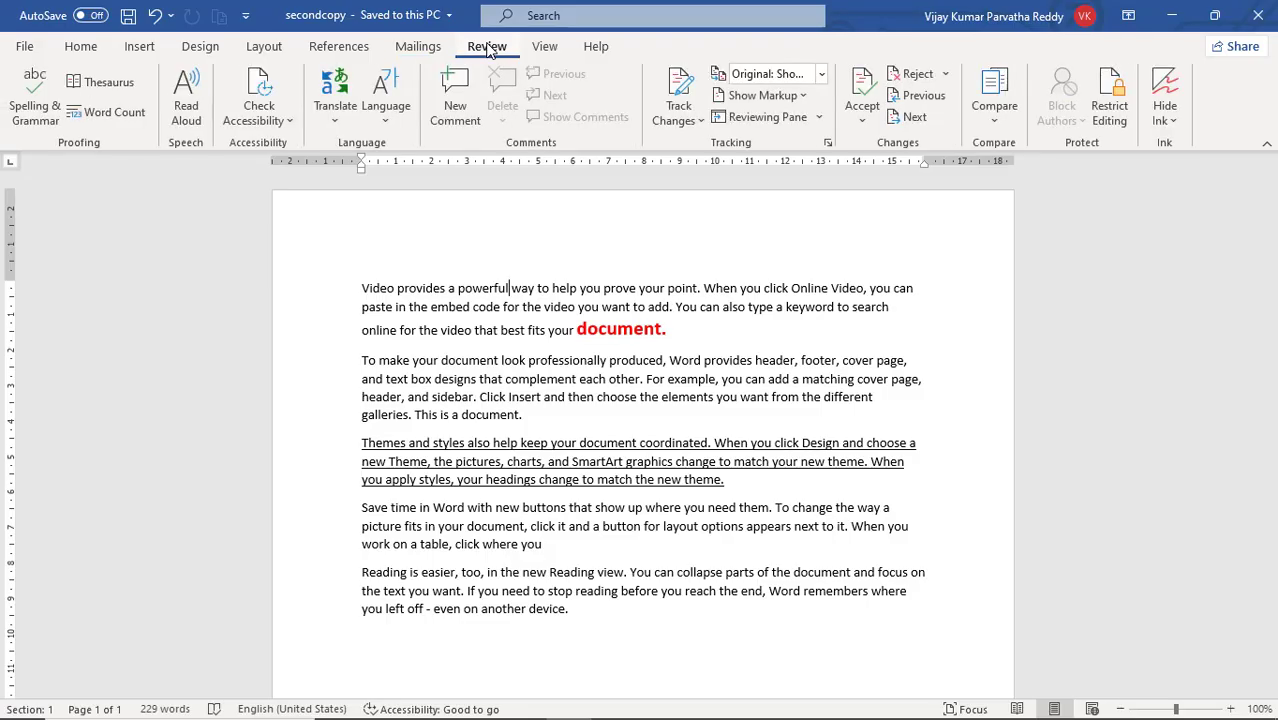
{"action": "left_click", "coordinate": [996, 120]}
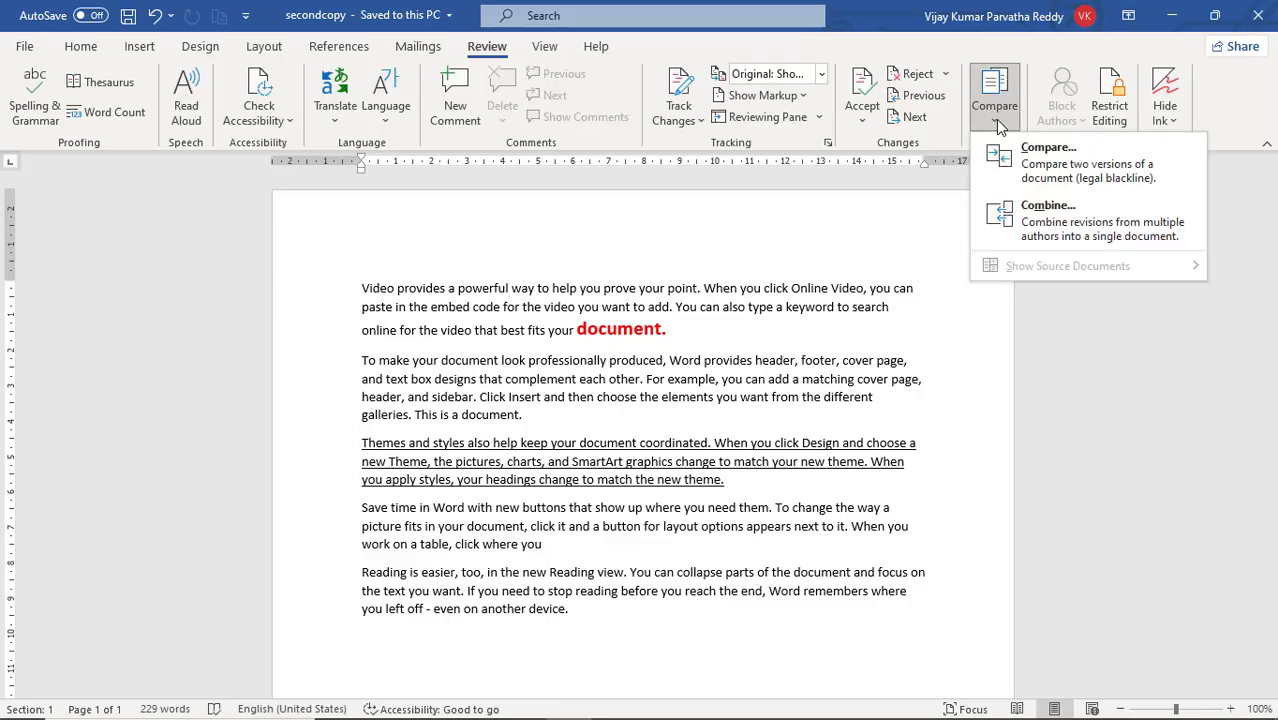
{"action": "left_click", "coordinate": [1101, 178]}
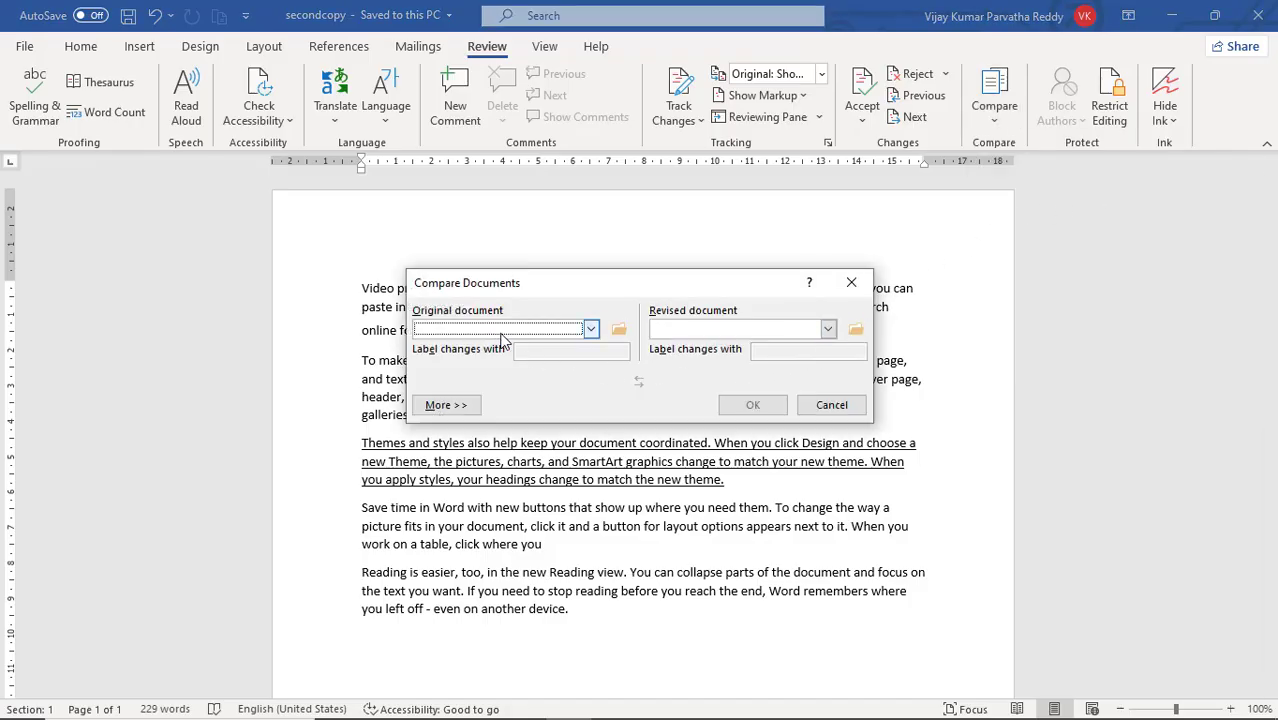
{"action": "left_click", "coordinate": [592, 329]}
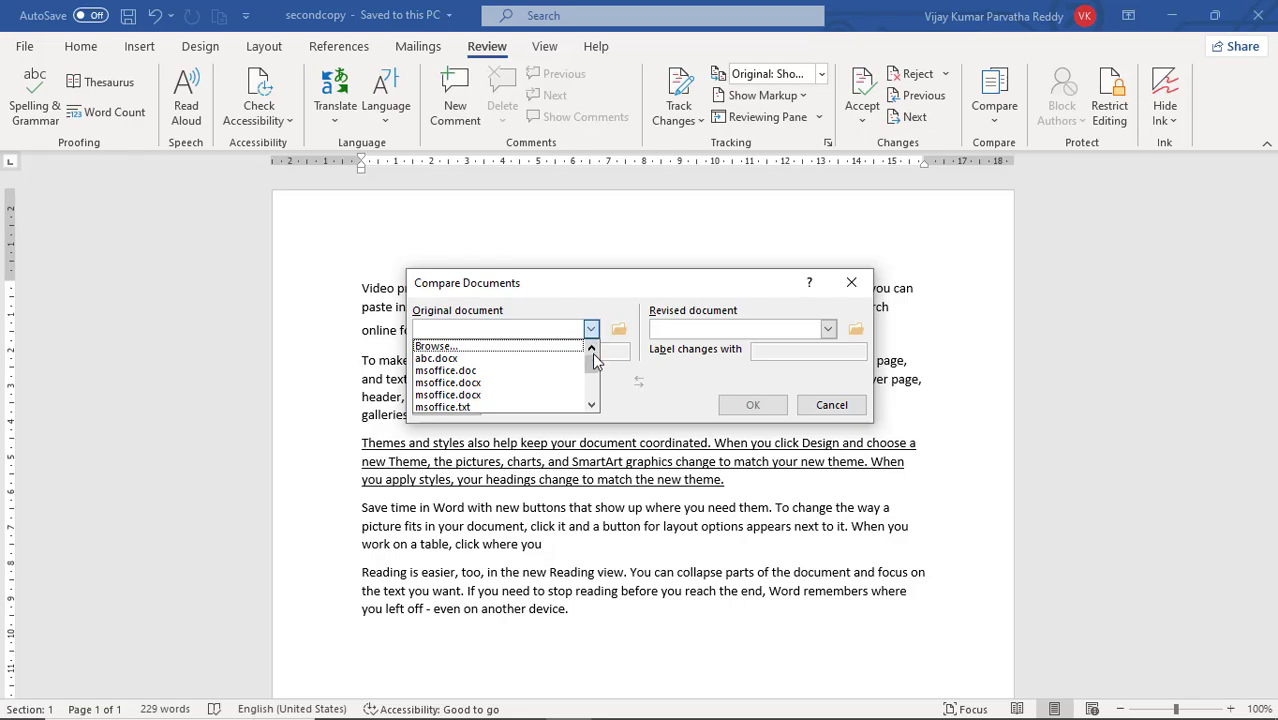
{"action": "left_click", "coordinate": [527, 346]}
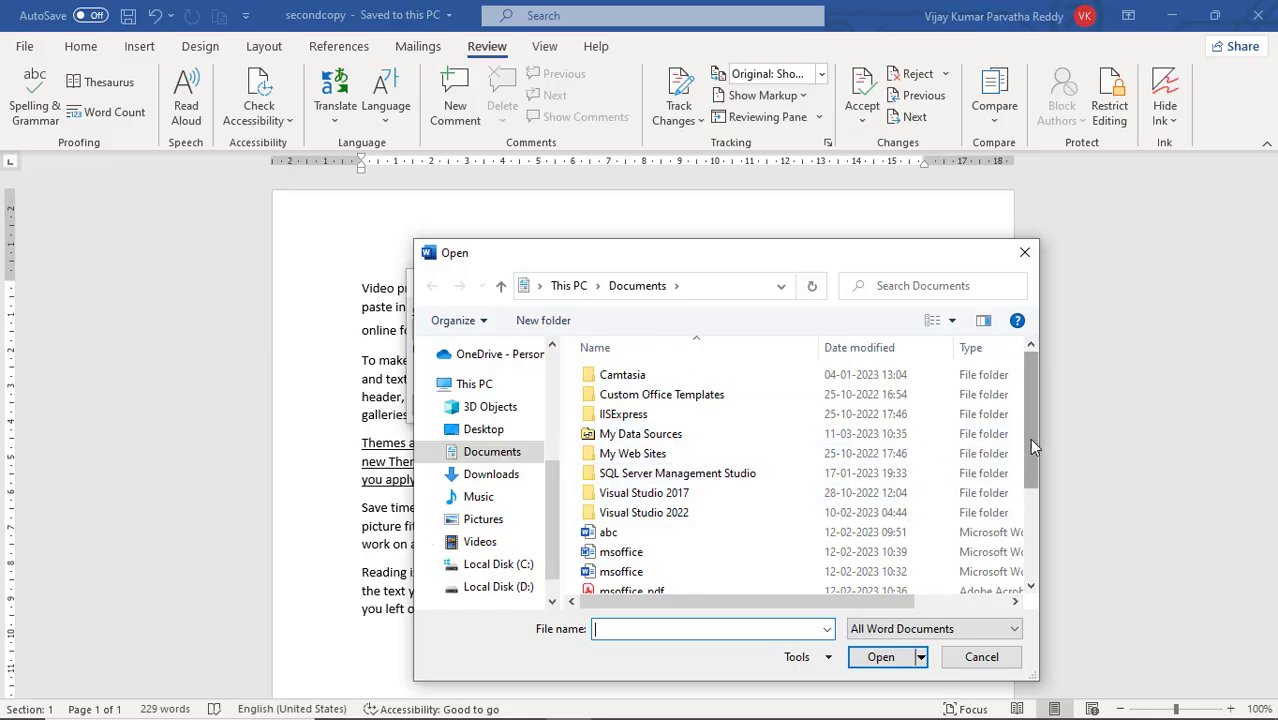
{"action": "left_click_drag", "start_coordinate": [1027, 442], "coordinate": [1019, 525]}
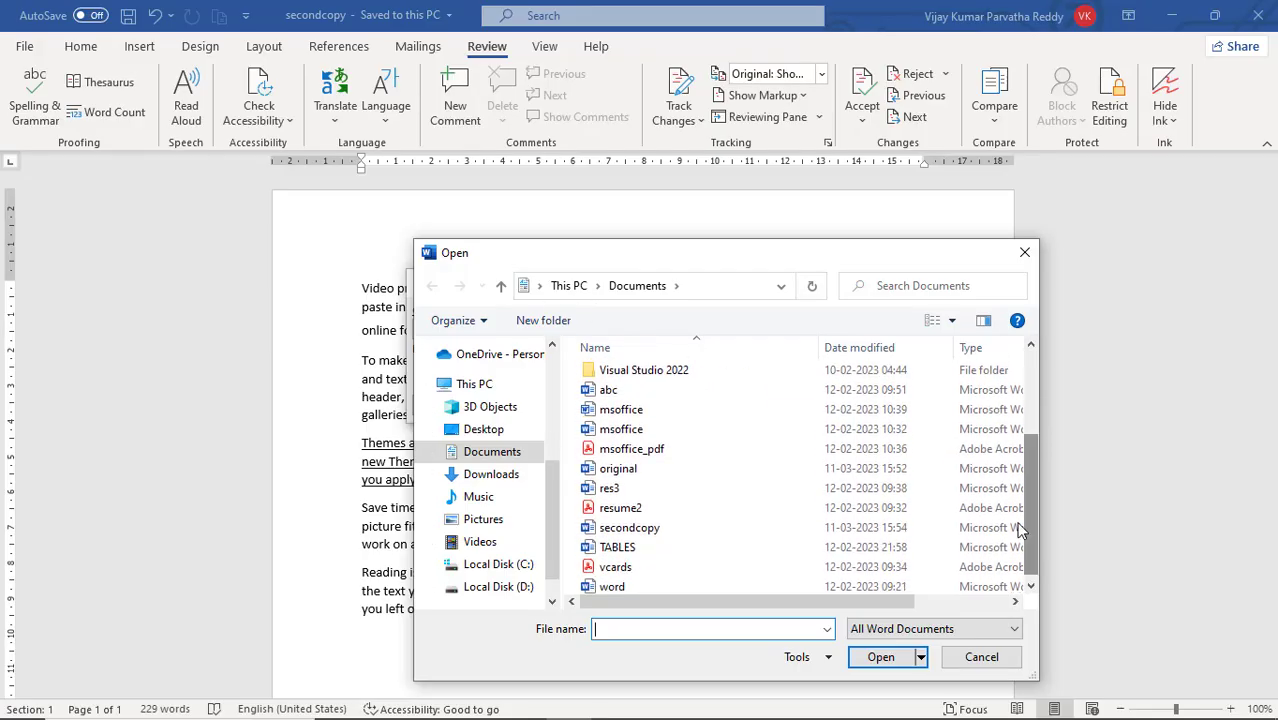
{"action": "left_click", "coordinate": [655, 469]}
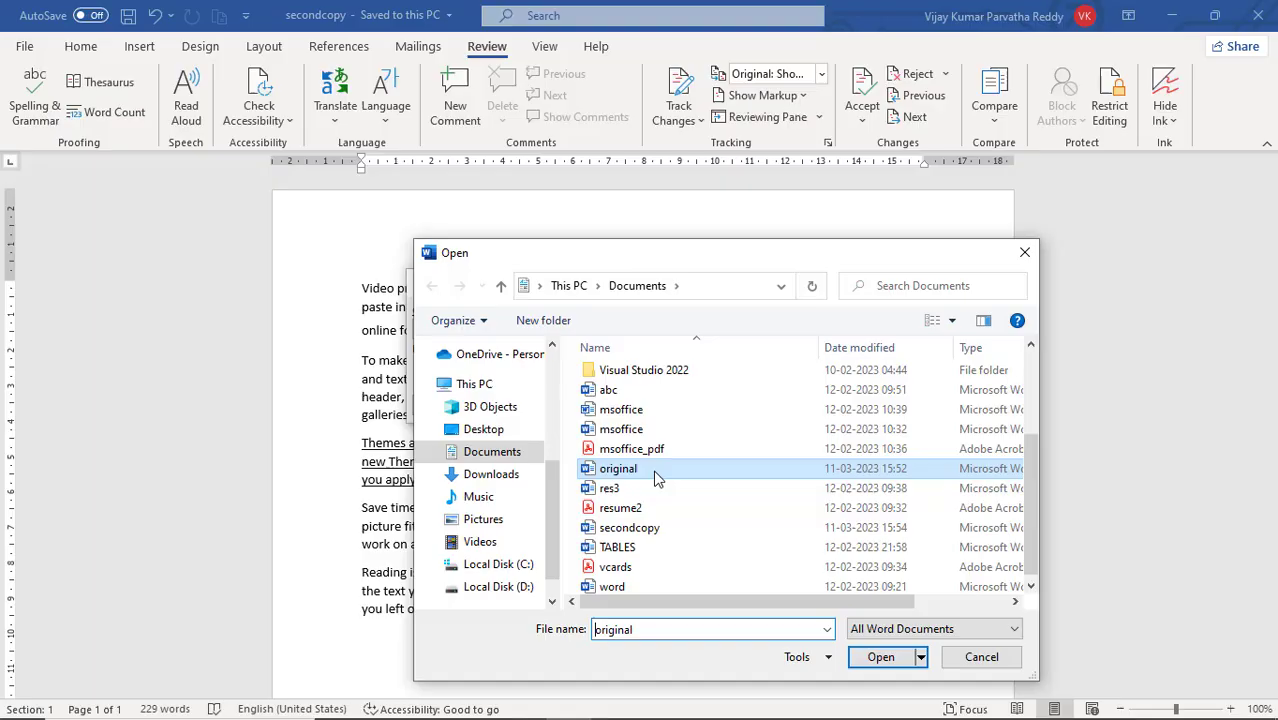
{"action": "left_click", "coordinate": [880, 657]}
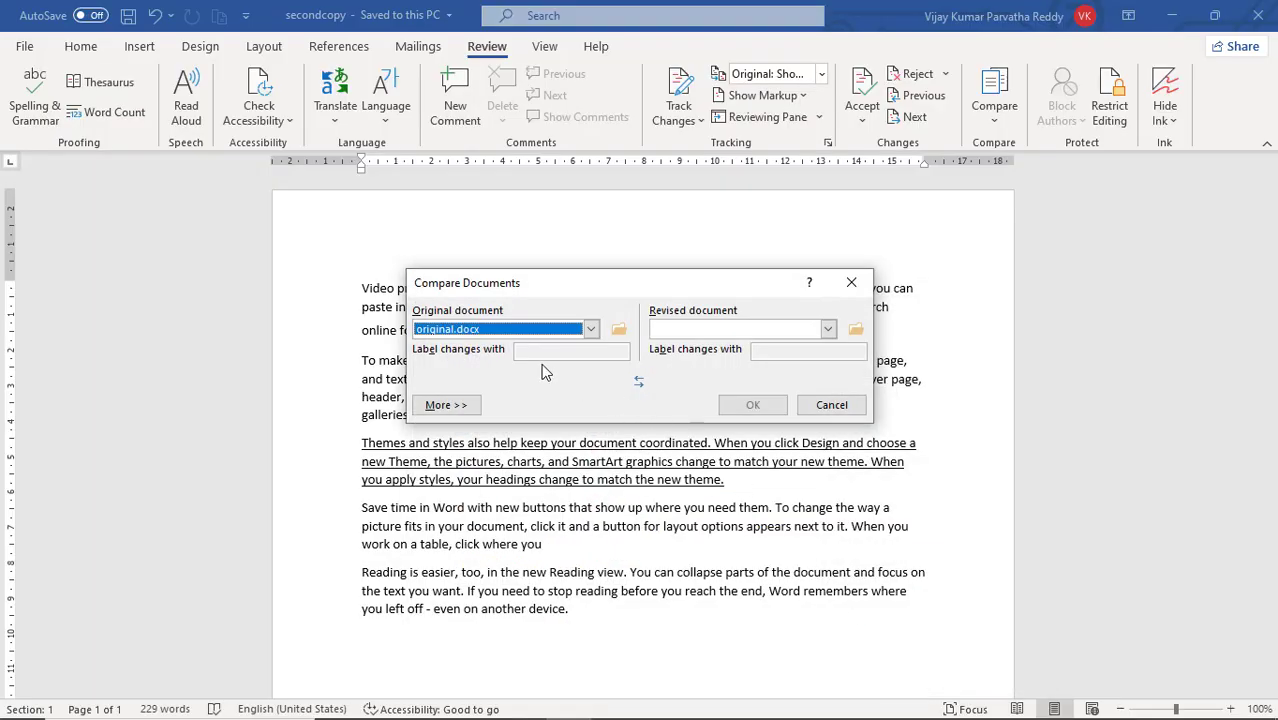
Step: Choose secondcopy from the Documents folder as the revised document for the comparison
{"action": "left_click", "coordinate": [828, 332]}
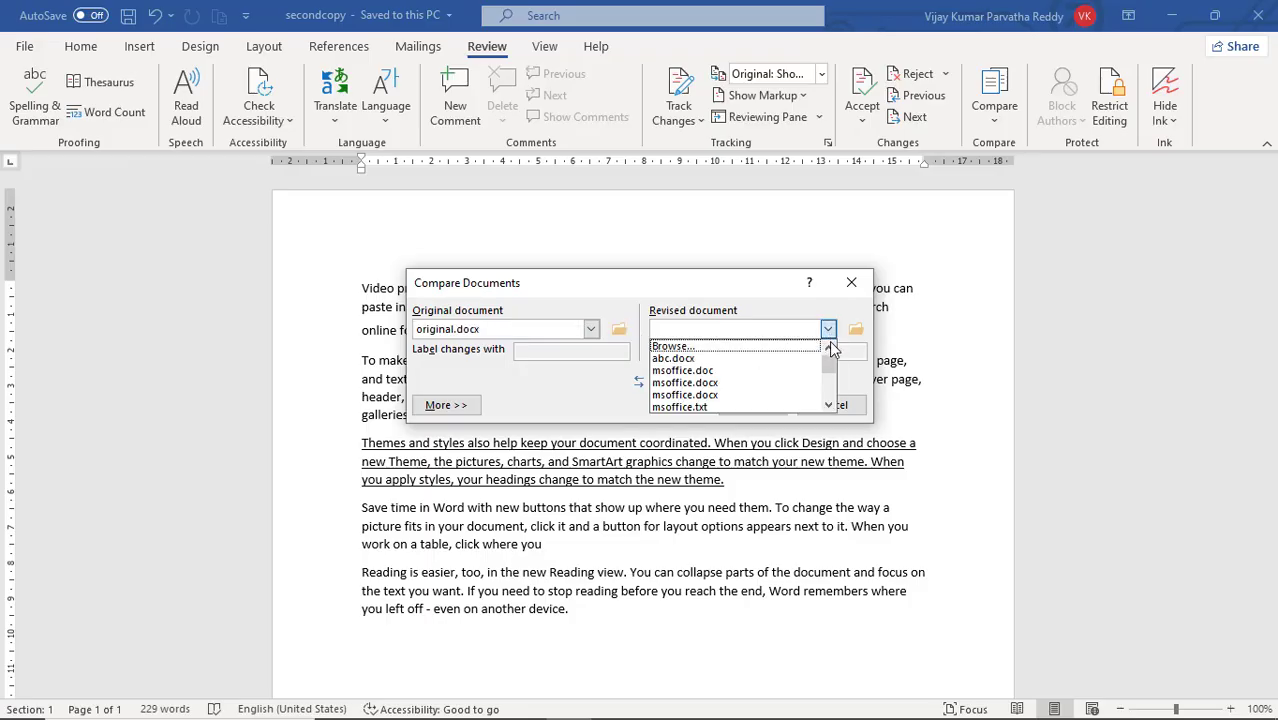
{"action": "left_click", "coordinate": [784, 350]}
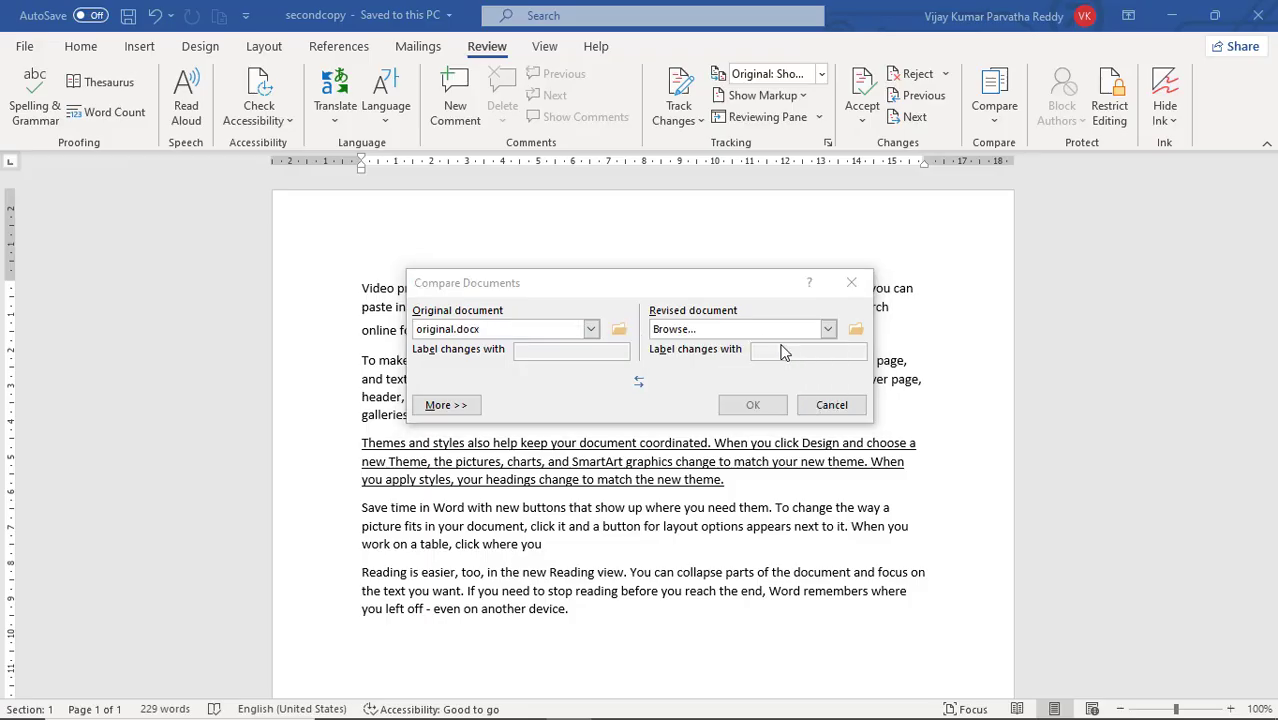
{"action": "left_click_drag", "start_coordinate": [1035, 437], "coordinate": [1034, 521]}
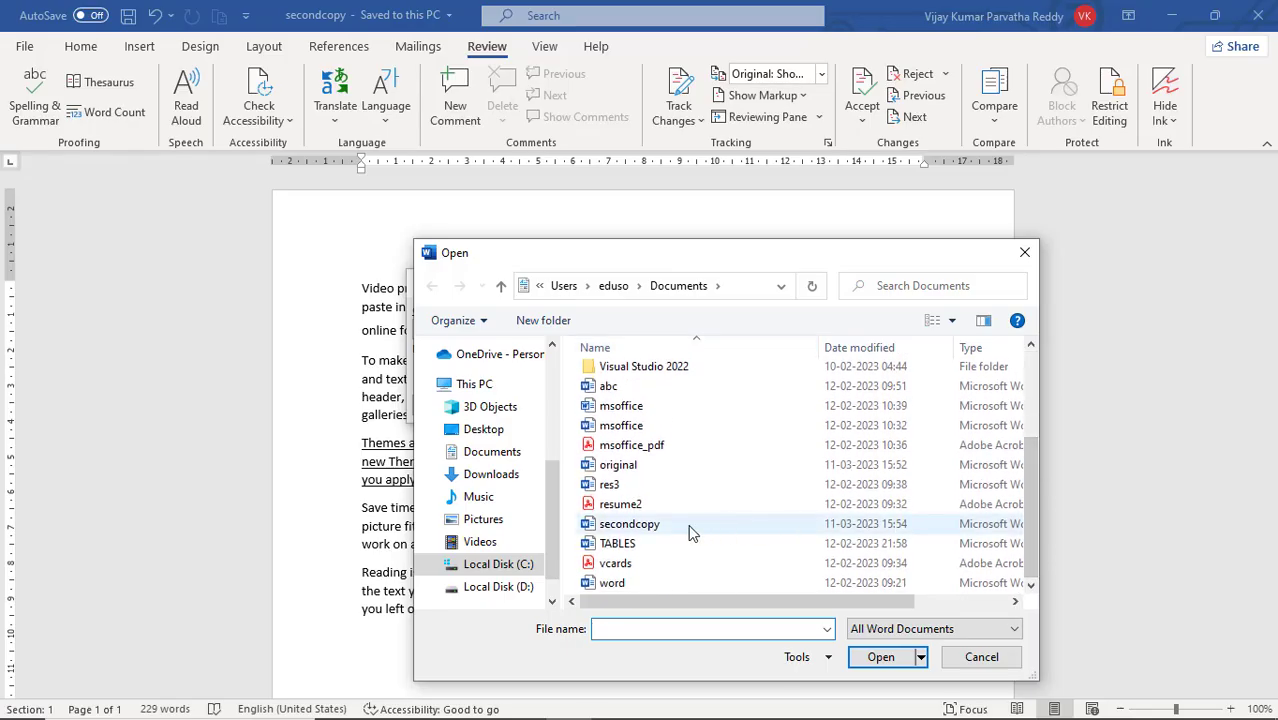
{"action": "left_click", "coordinate": [659, 524]}
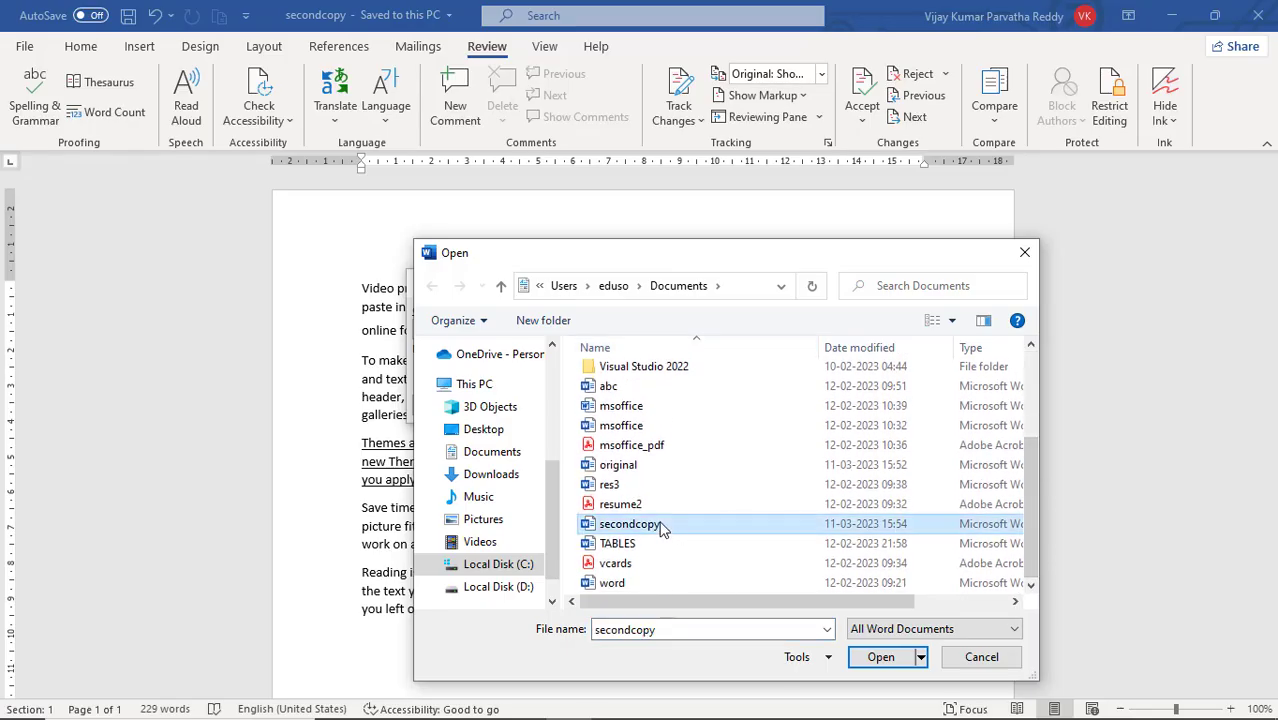
{"action": "left_click", "coordinate": [887, 659]}
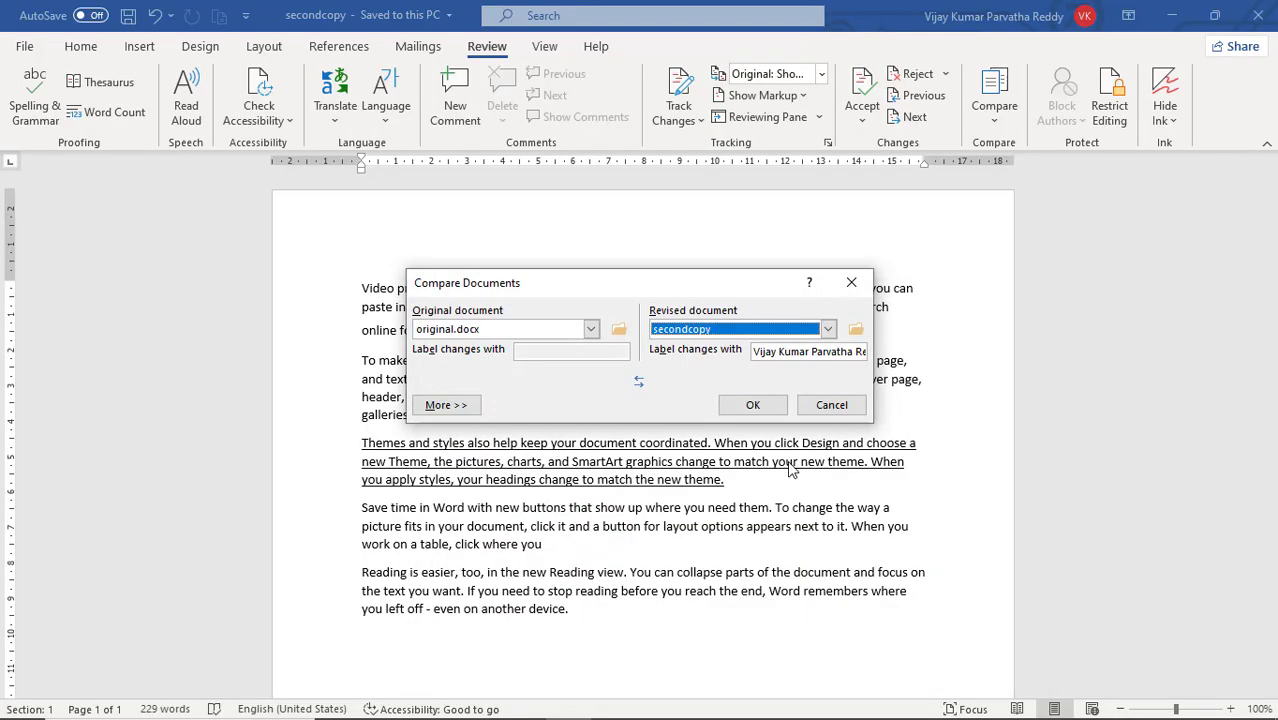
Step: Review the additional comparison settings and run the comparison of original and secondcopy
{"action": "left_click", "coordinate": [464, 410]}
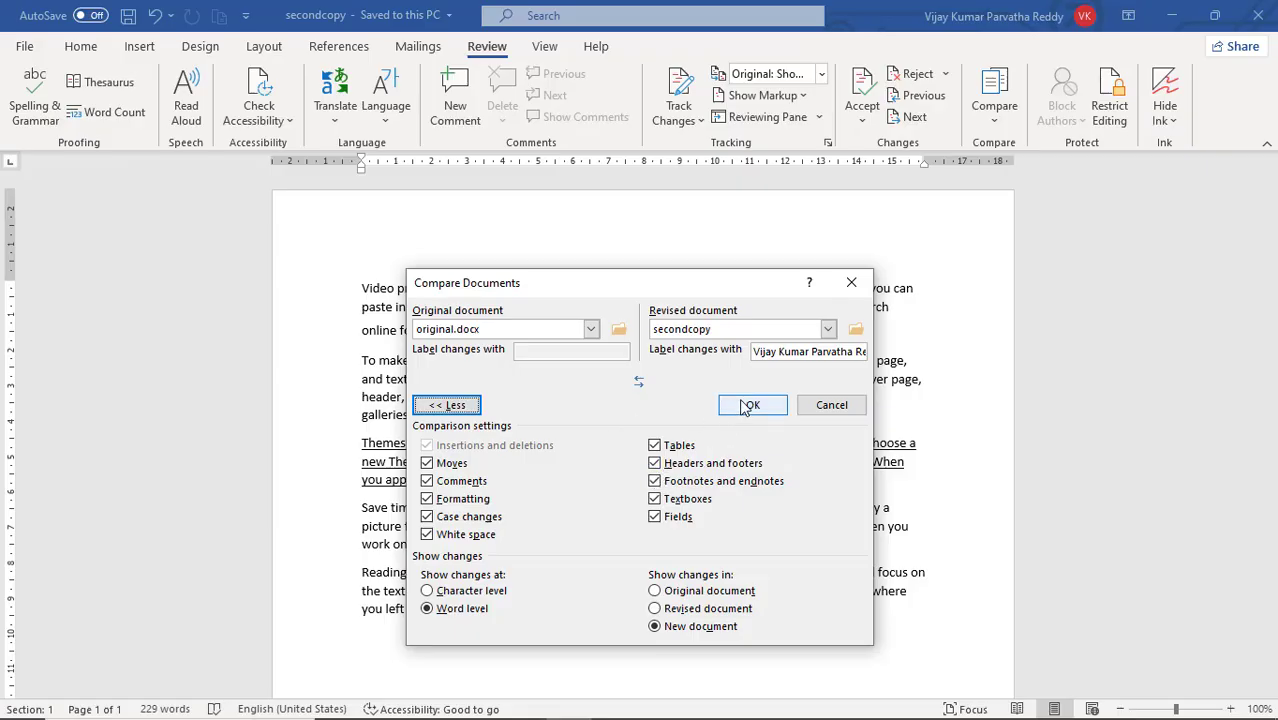
{"action": "left_click", "coordinate": [440, 405]}
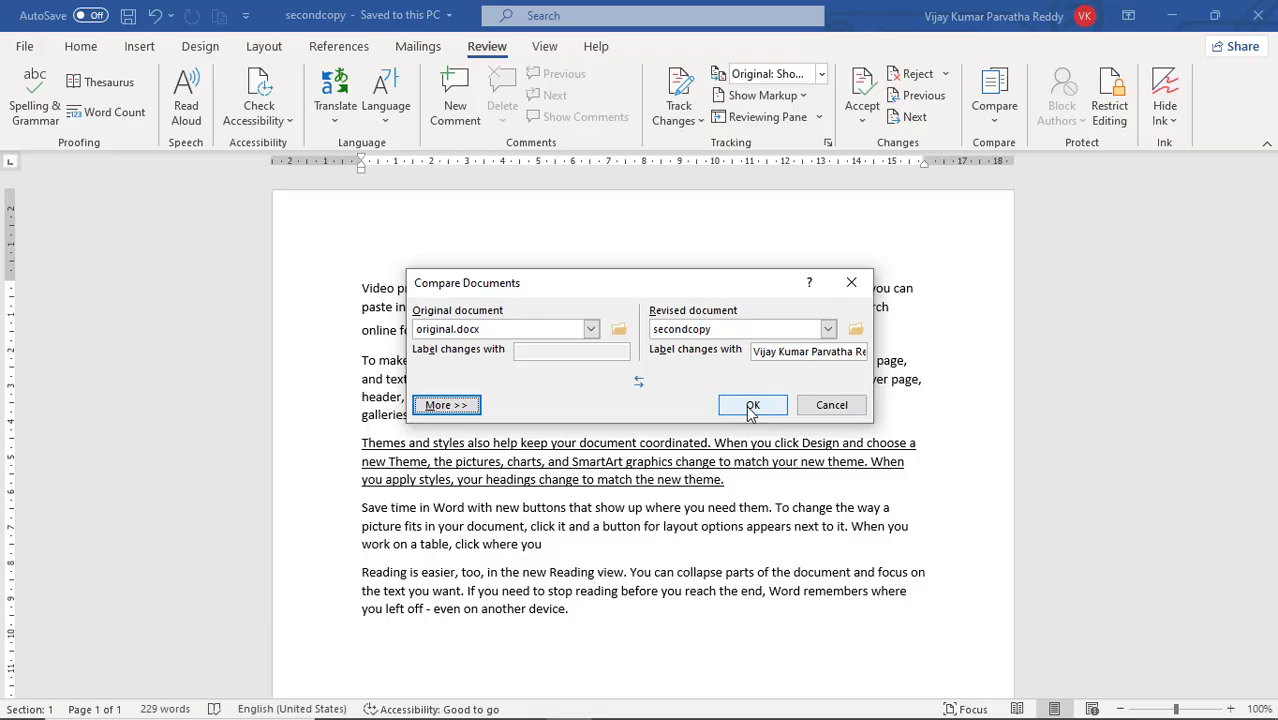
{"action": "left_click", "coordinate": [752, 407]}
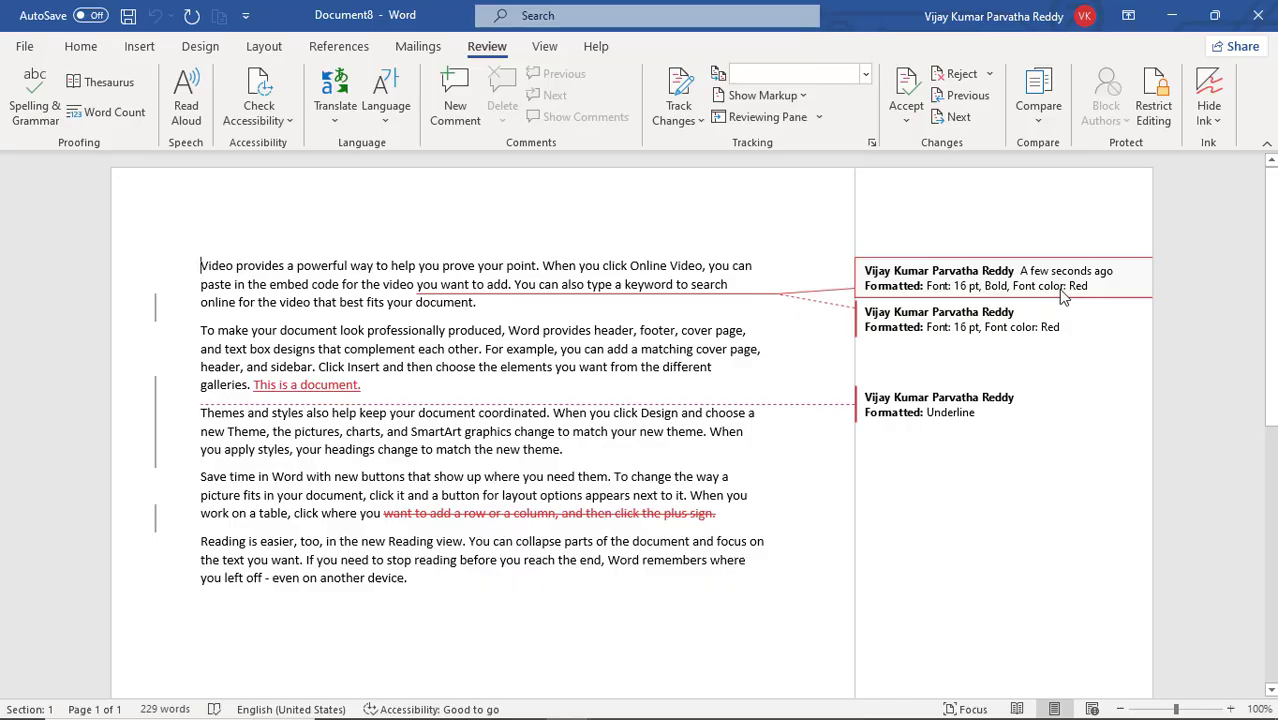
Step: Examine the marked formatting, insertion and deletion changes in the compared document, hiding the markup details and showing them again
{"action": "left_click", "coordinate": [968, 333]}
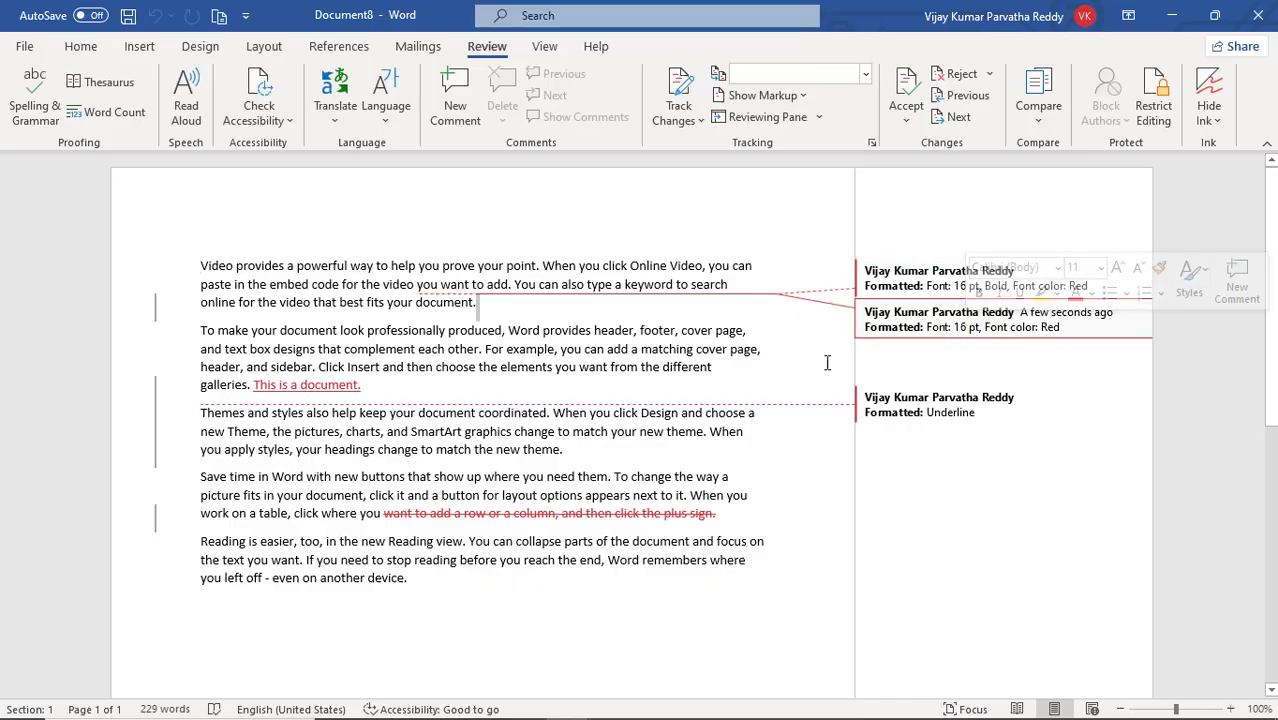
{"action": "left_click", "coordinate": [935, 420]}
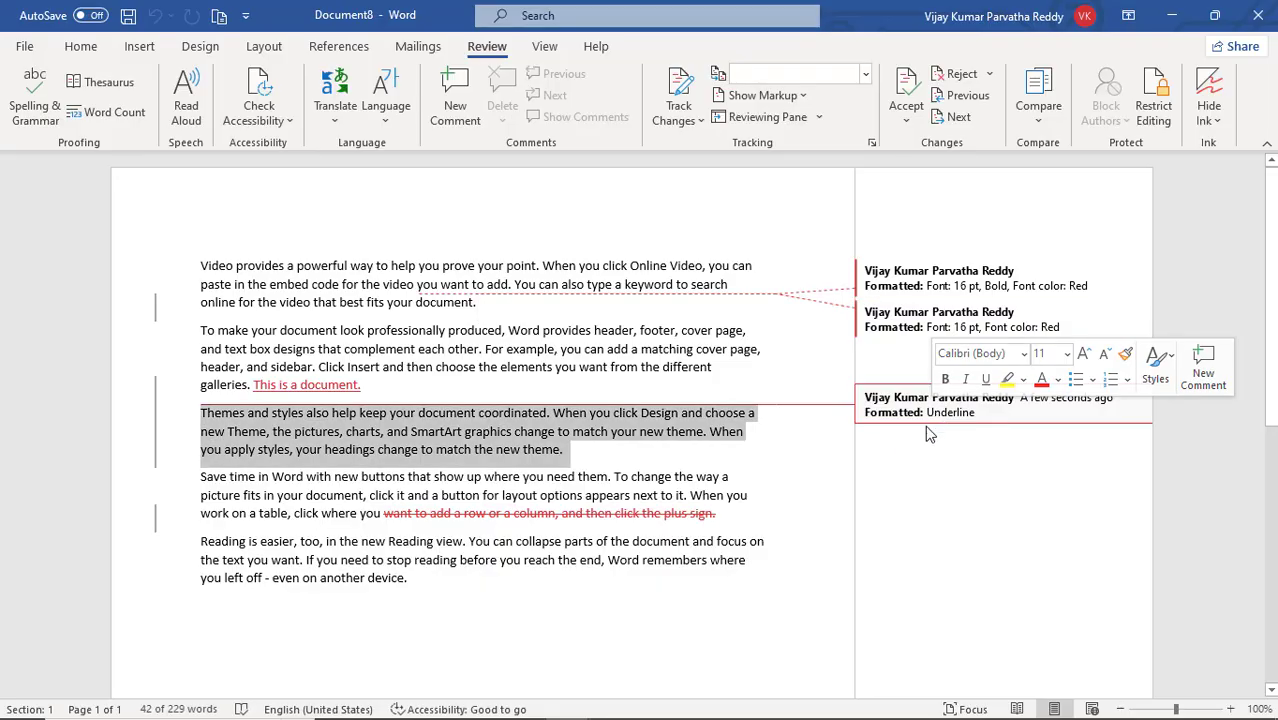
{"action": "left_click", "coordinate": [697, 518]}
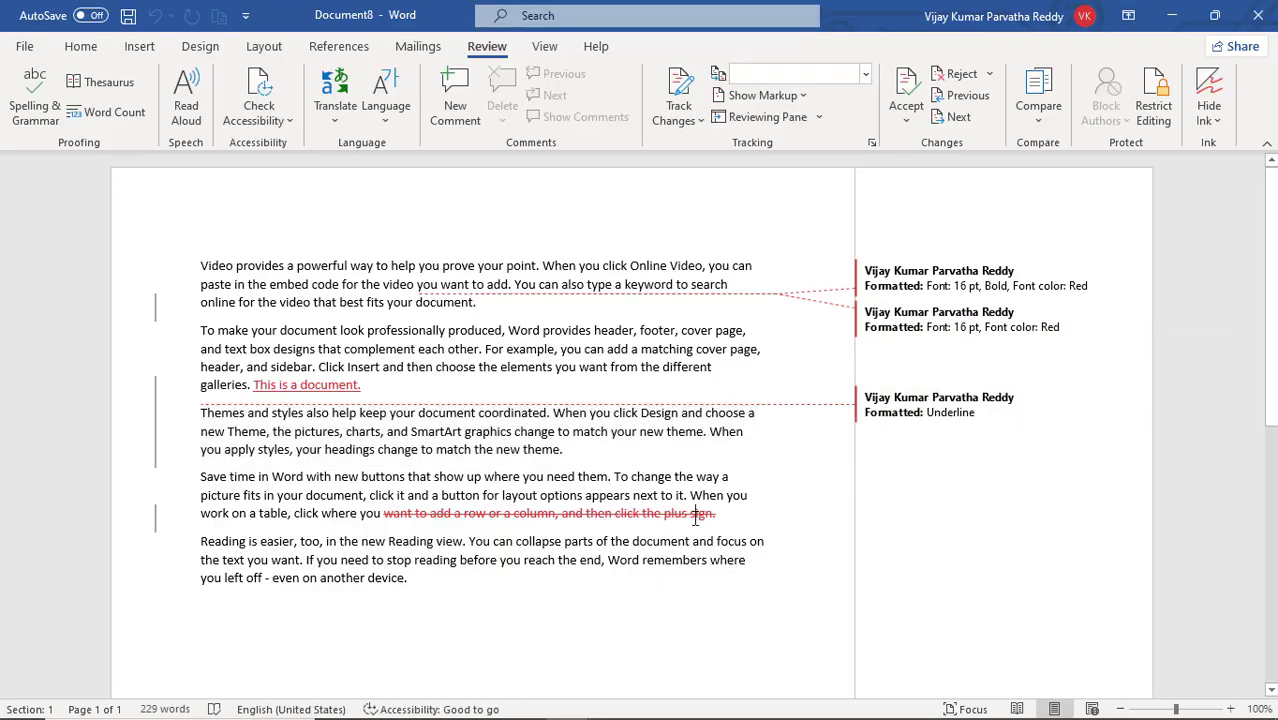
{"action": "left_click", "coordinate": [157, 521]}
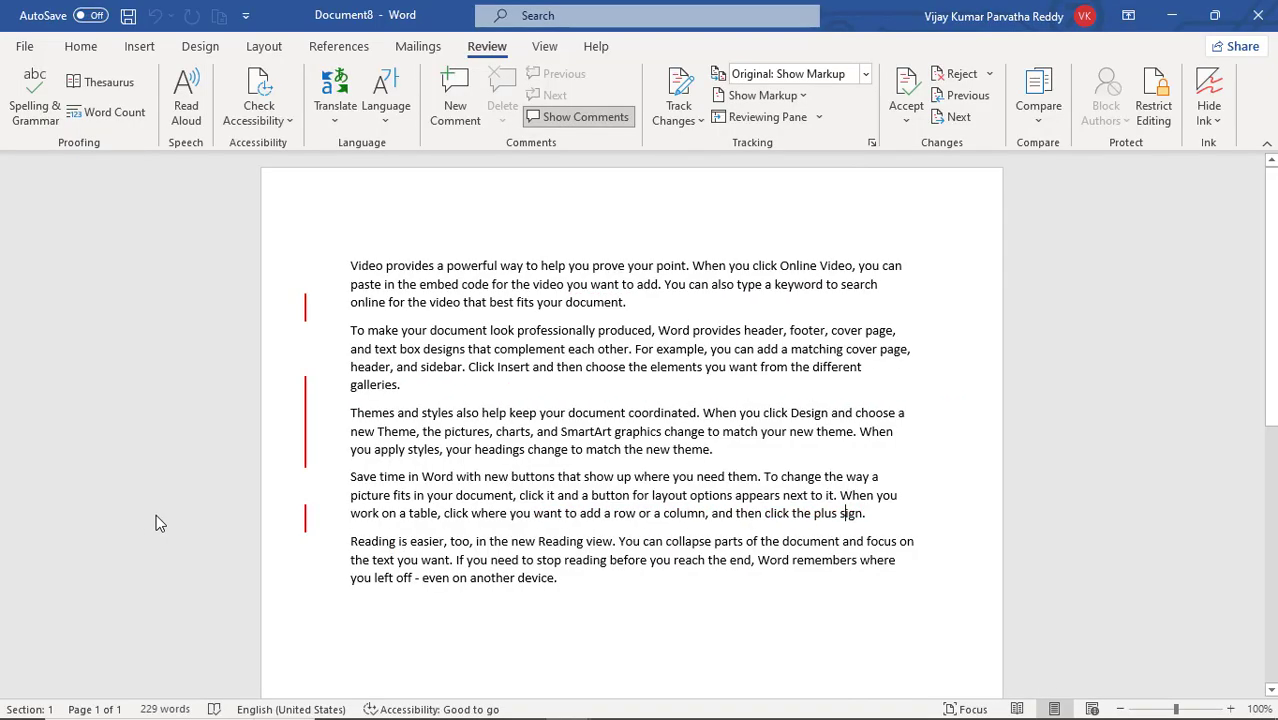
{"action": "left_click", "coordinate": [306, 433]}
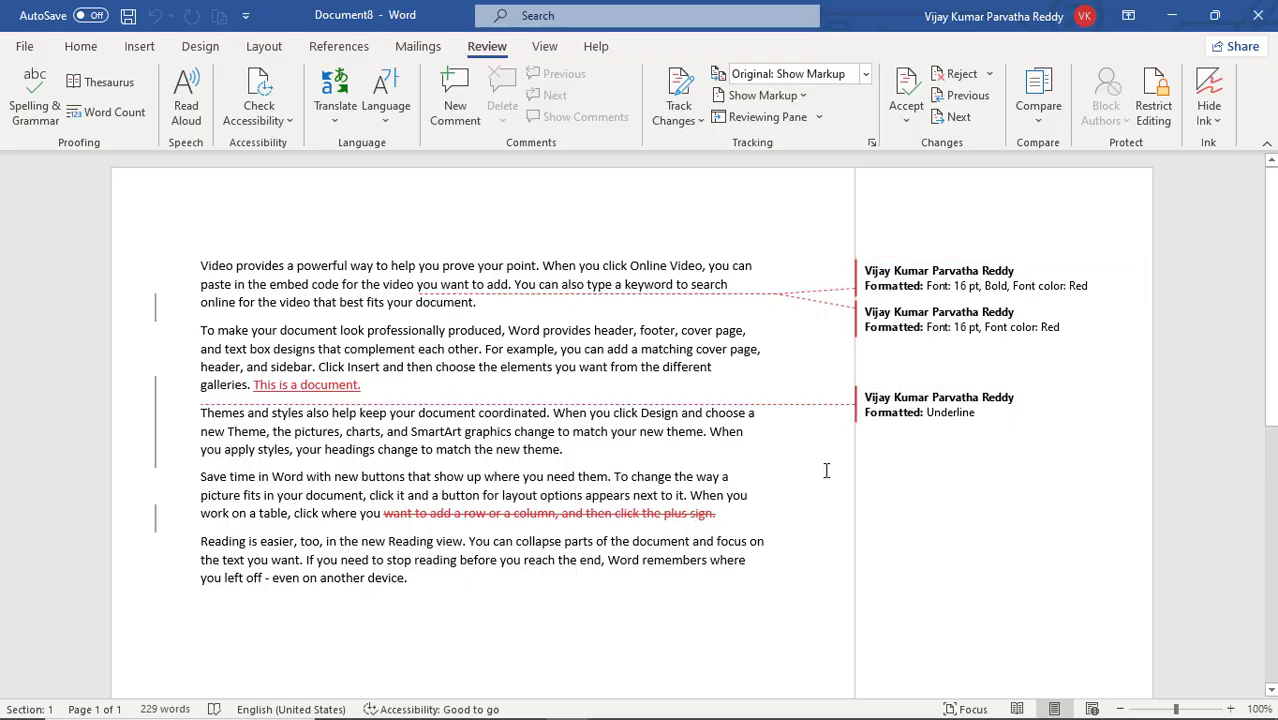
{"action": "mouse_move", "coordinate": [668, 513]}
Step: Show only the original source document beside the compared document
{"action": "left_click", "coordinate": [1041, 125]}
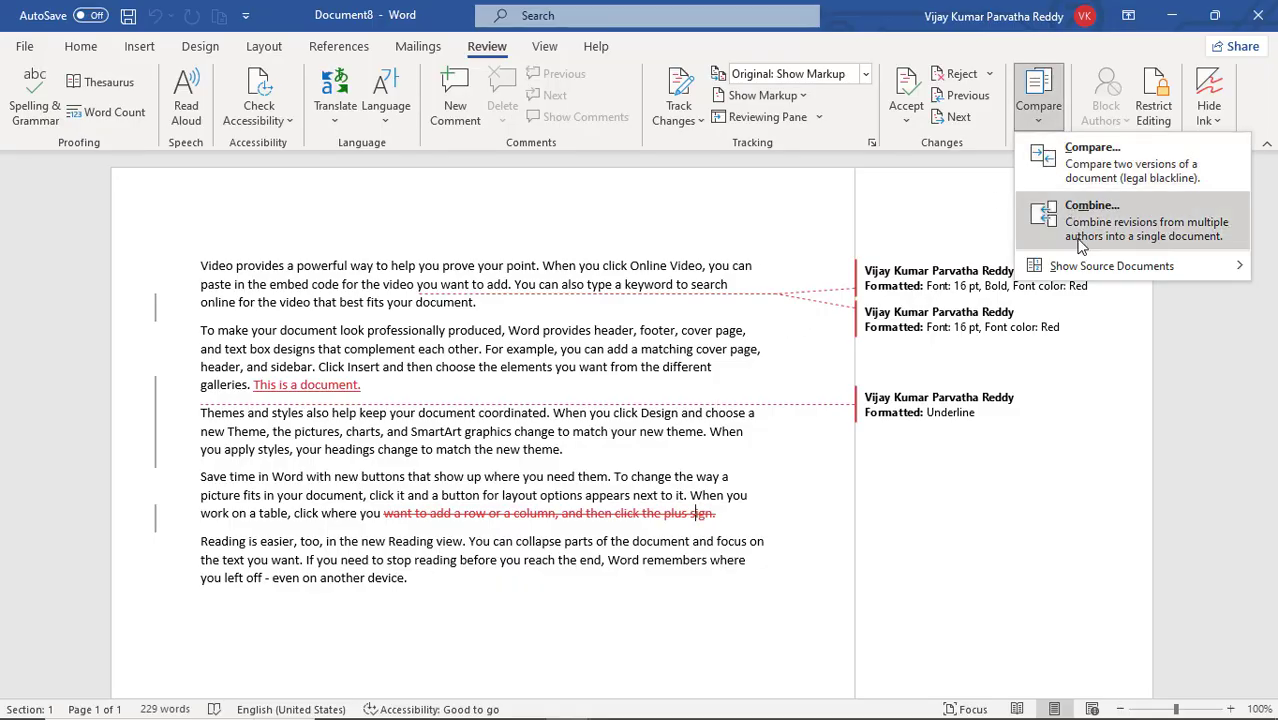
{"action": "mouse_move", "coordinate": [1088, 268]}
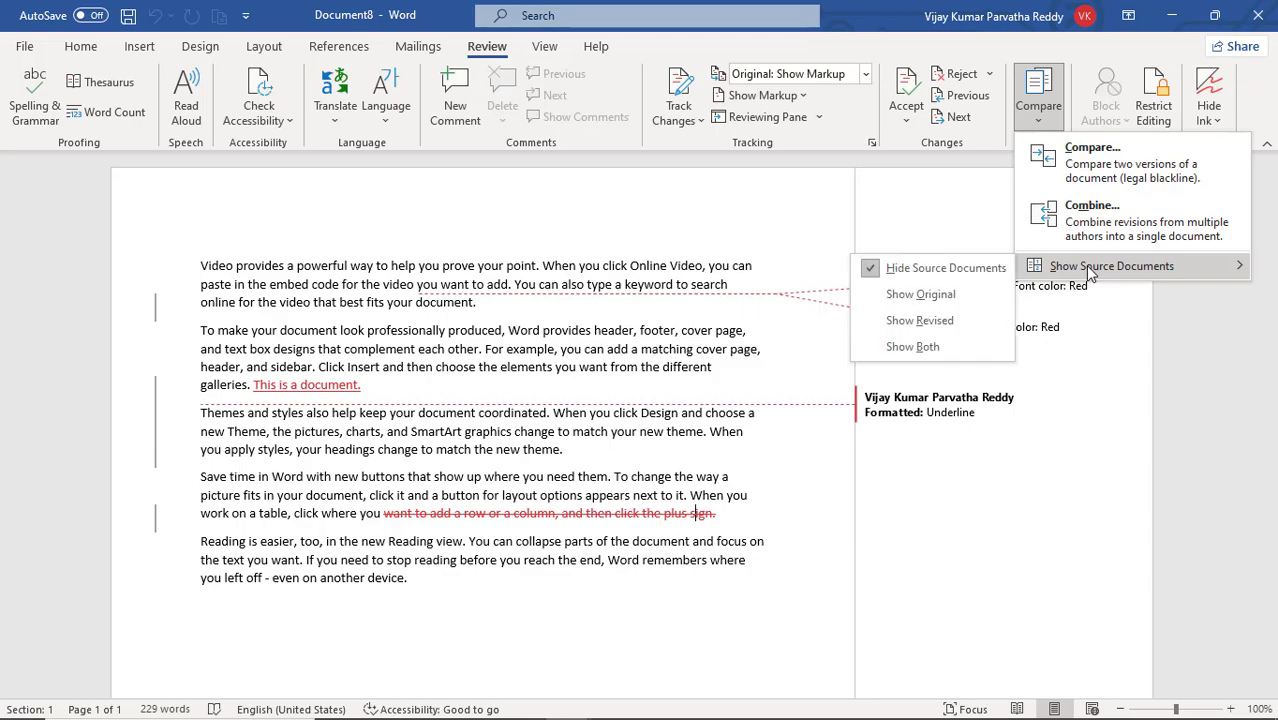
{"action": "left_click", "coordinate": [952, 298]}
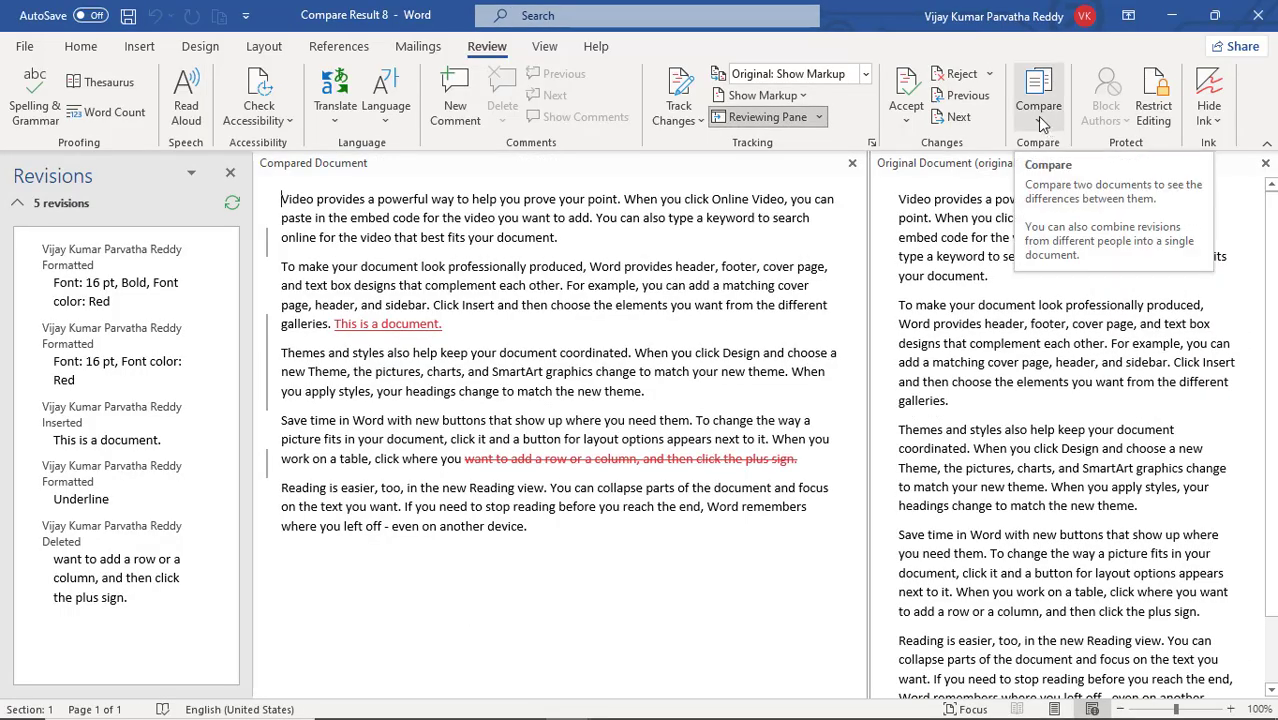
Step: Switch the source document shown beside the comparison to the revised version
{"action": "left_click", "coordinate": [1037, 116]}
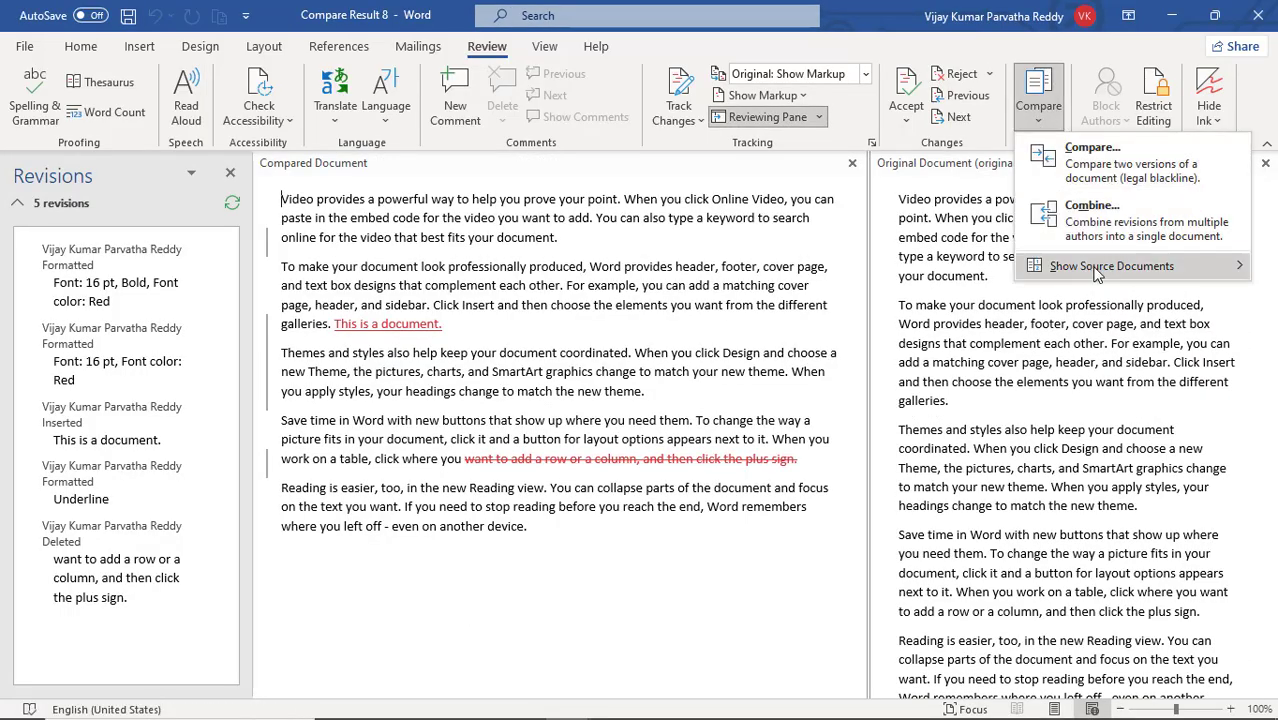
{"action": "mouse_move", "coordinate": [1097, 274]}
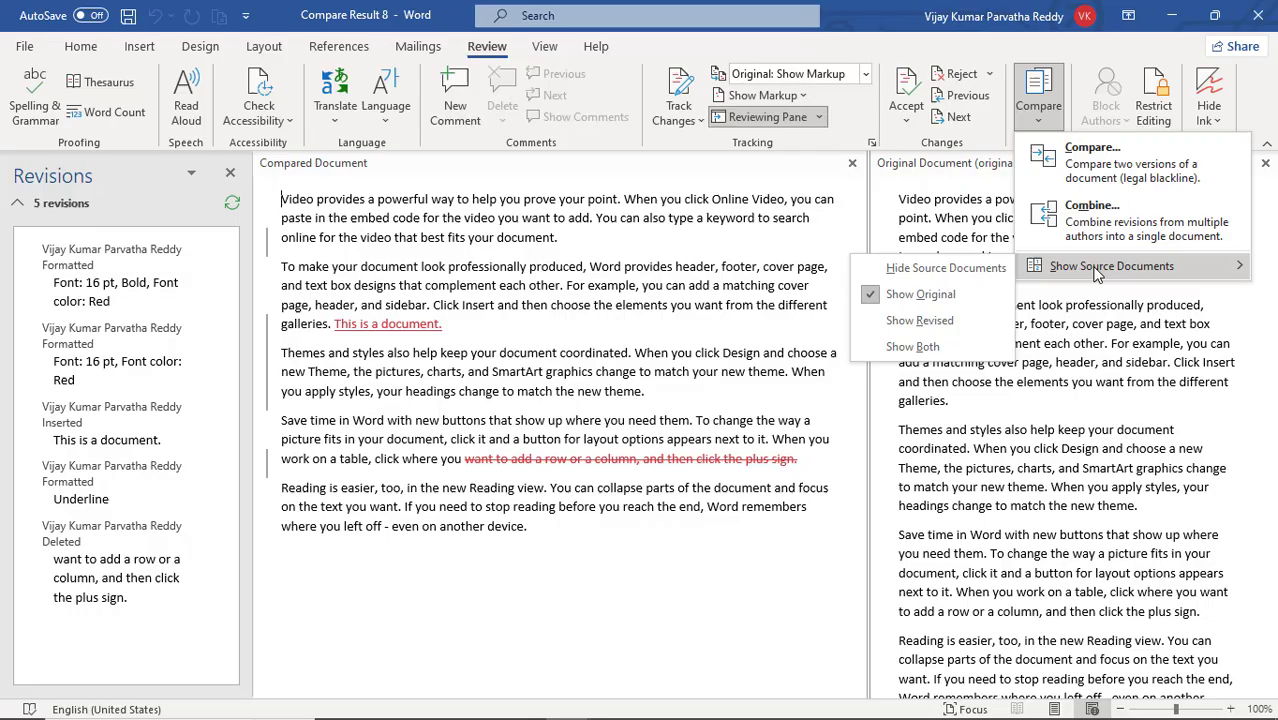
{"action": "left_click", "coordinate": [937, 322]}
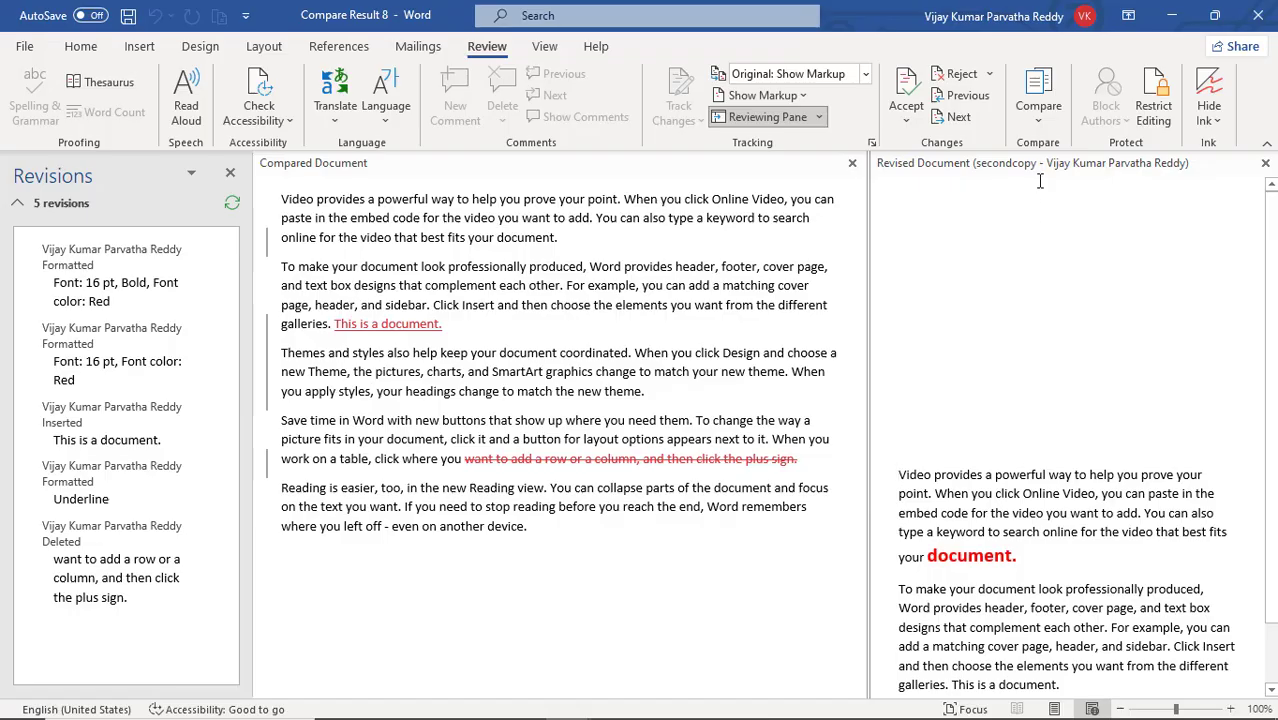
Step: Show both the original and revised source documents beside the compared document
{"action": "left_click", "coordinate": [1038, 121]}
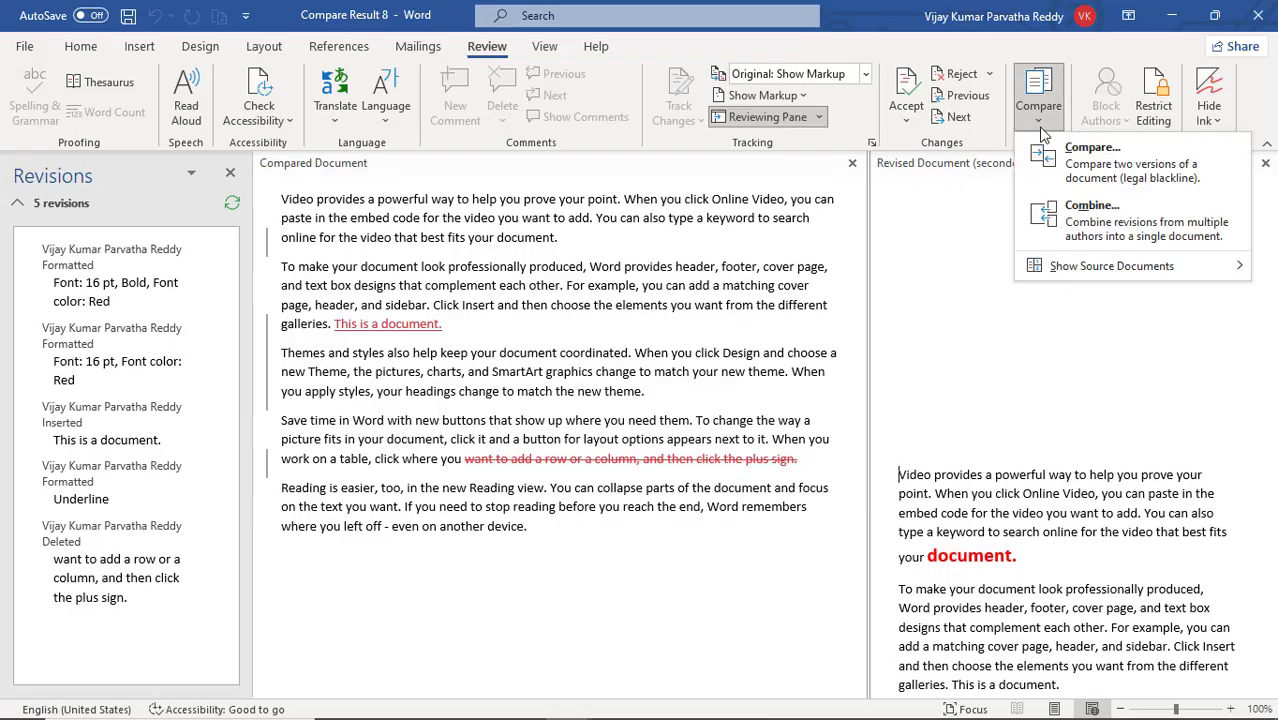
{"action": "mouse_move", "coordinate": [1127, 274]}
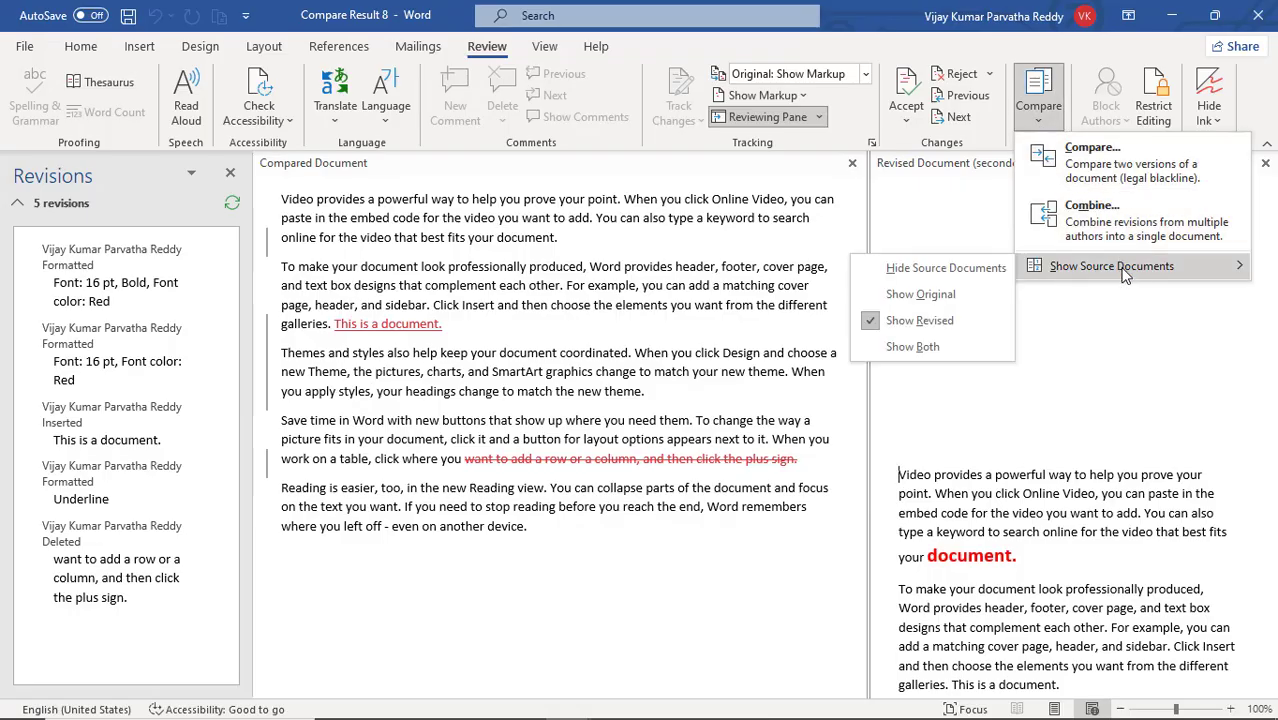
{"action": "left_click", "coordinate": [918, 346]}
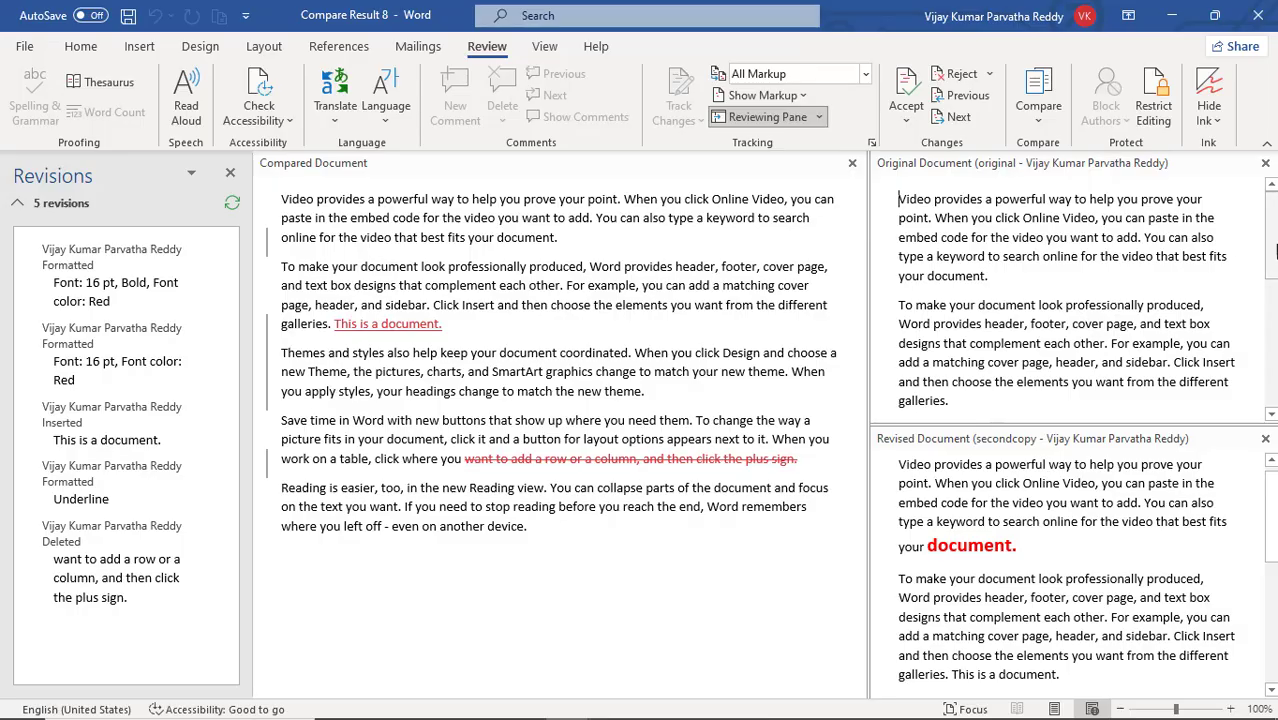
Step: Look through the original and revised source documents and examine the entries in the list of revisions
{"action": "mouse_move", "coordinate": [1273, 237]}
{"action": "left_mouse_down"}
{"action": "mouse_move", "coordinate": [1273, 335]}
{"action": "mouse_move", "coordinate": [1275, 236]}
{"action": "left_mouse_up"}
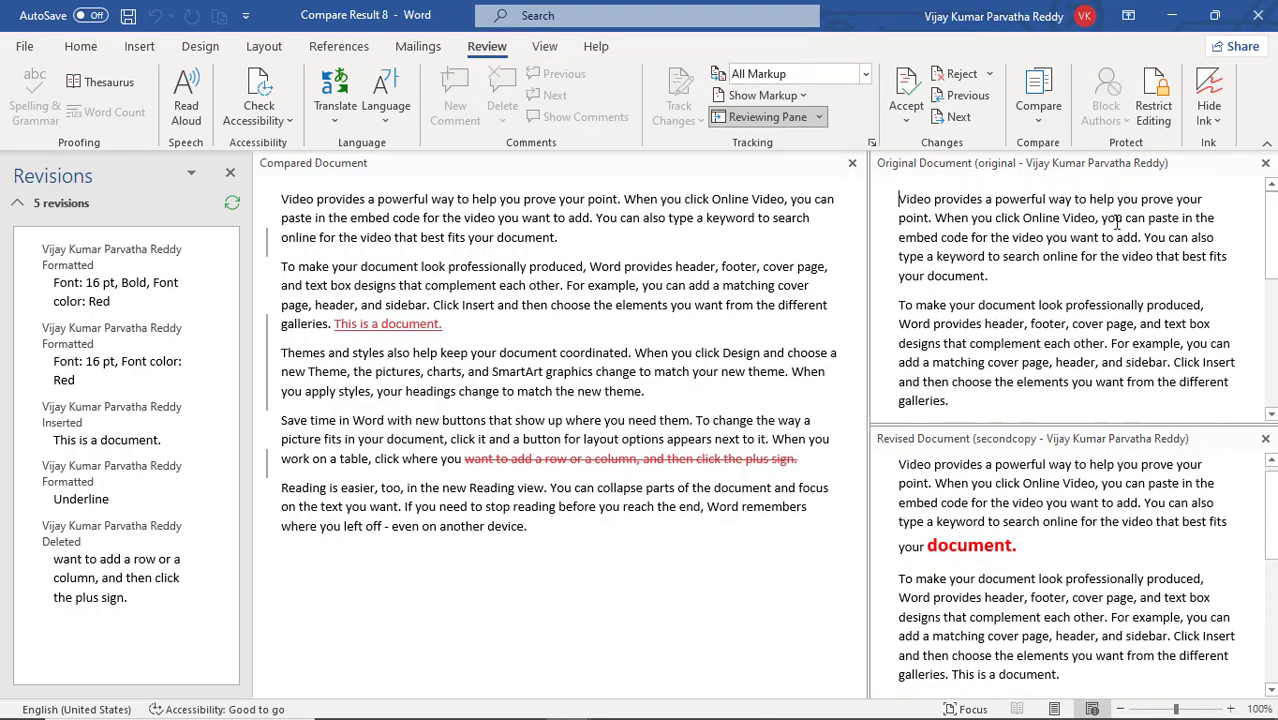
{"action": "left_click", "coordinate": [1043, 535]}
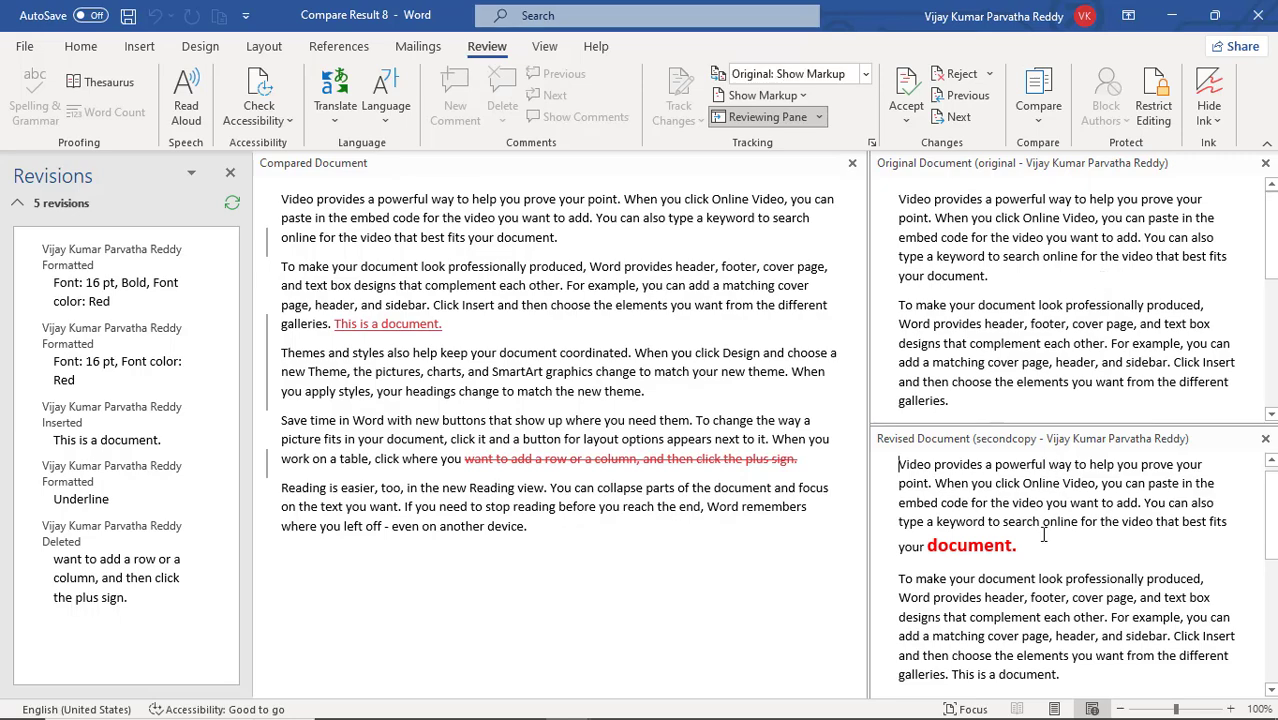
{"action": "scroll", "coordinate": [1043, 535], "scroll_direction": "down", "scroll_amount": 6}
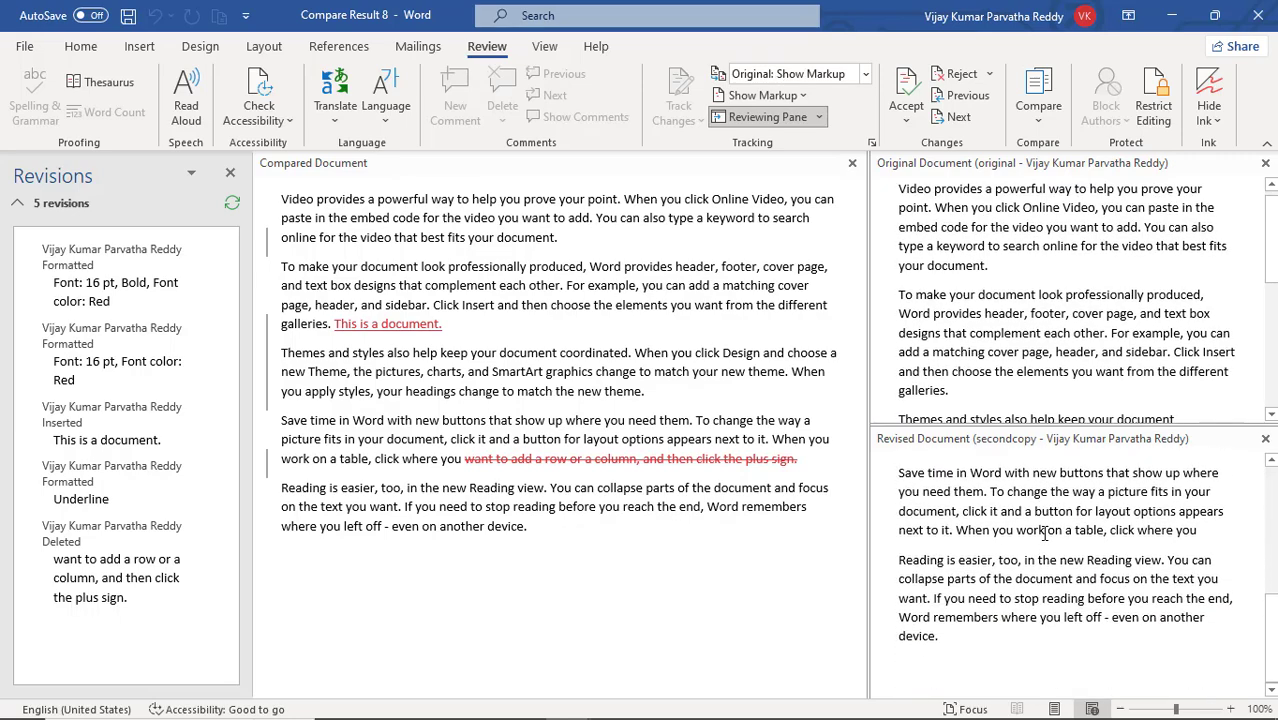
{"action": "scroll", "coordinate": [1045, 535], "scroll_direction": "up", "scroll_amount": 4}
{"action": "scroll", "coordinate": [1045, 535], "scroll_direction": "up", "scroll_amount": 2}
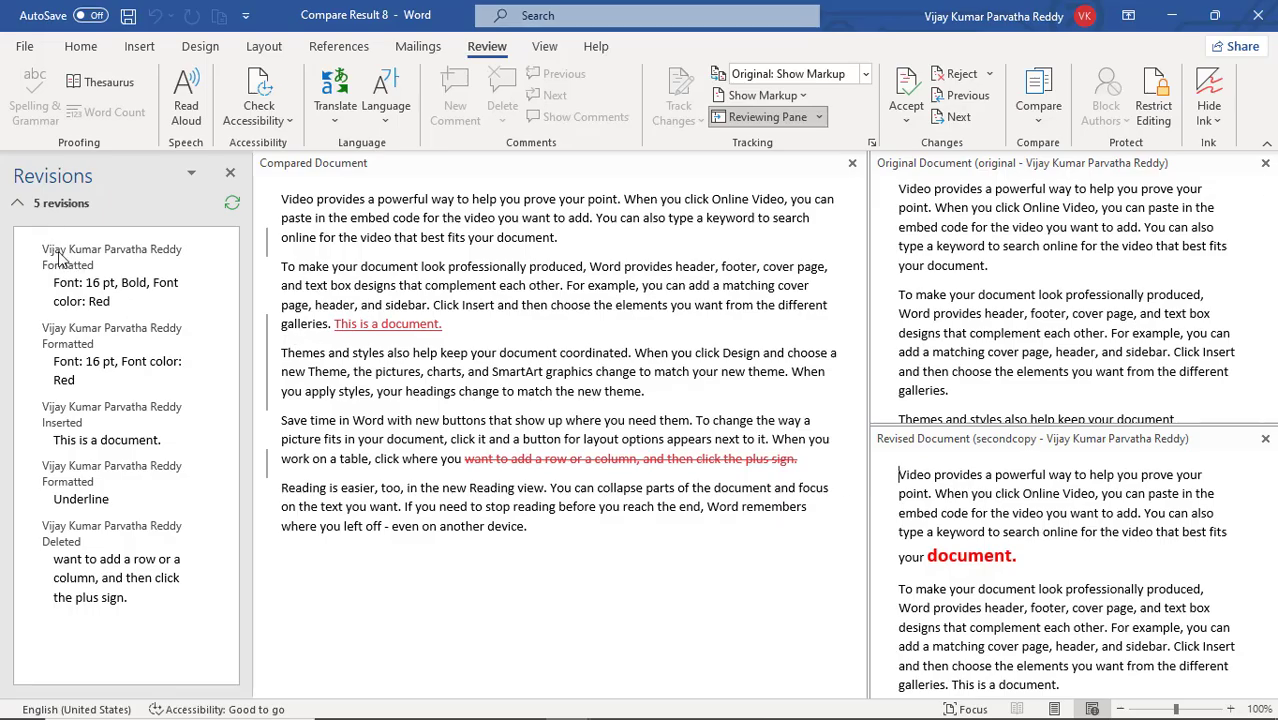
{"action": "left_click", "coordinate": [83, 305]}
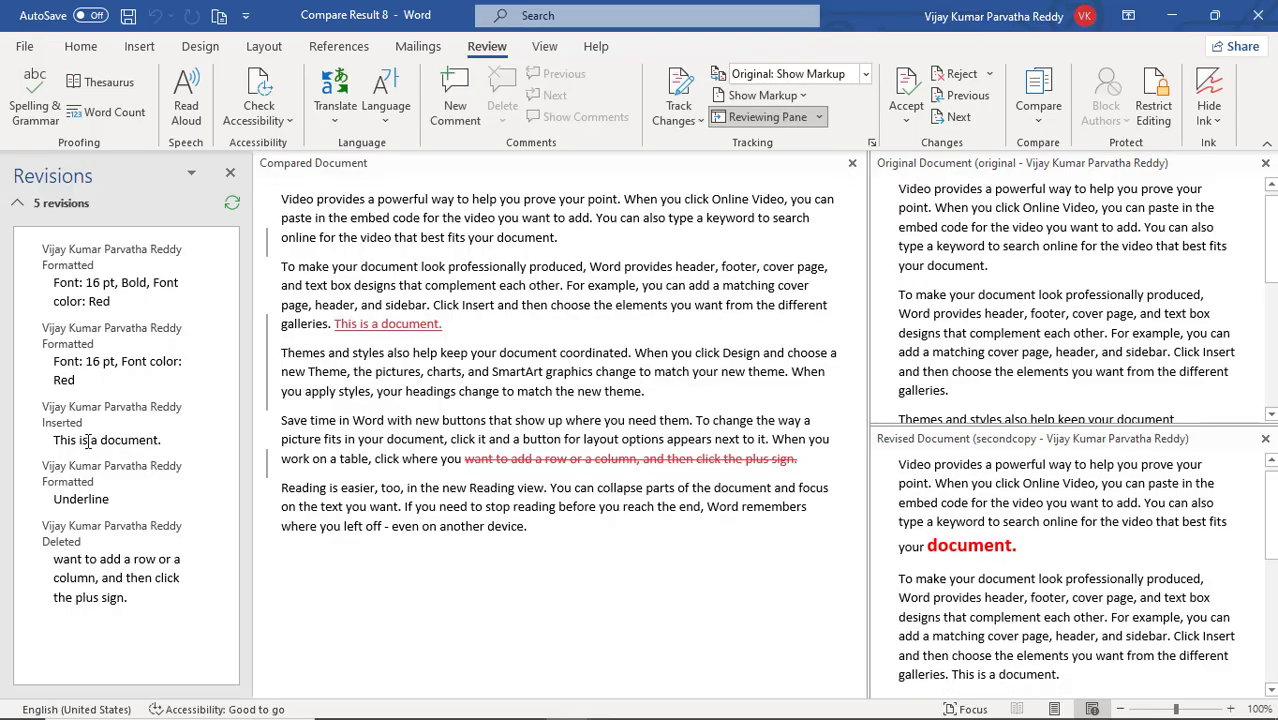
{"action": "left_click", "coordinate": [84, 498]}
{"action": "left_click", "coordinate": [97, 561]}
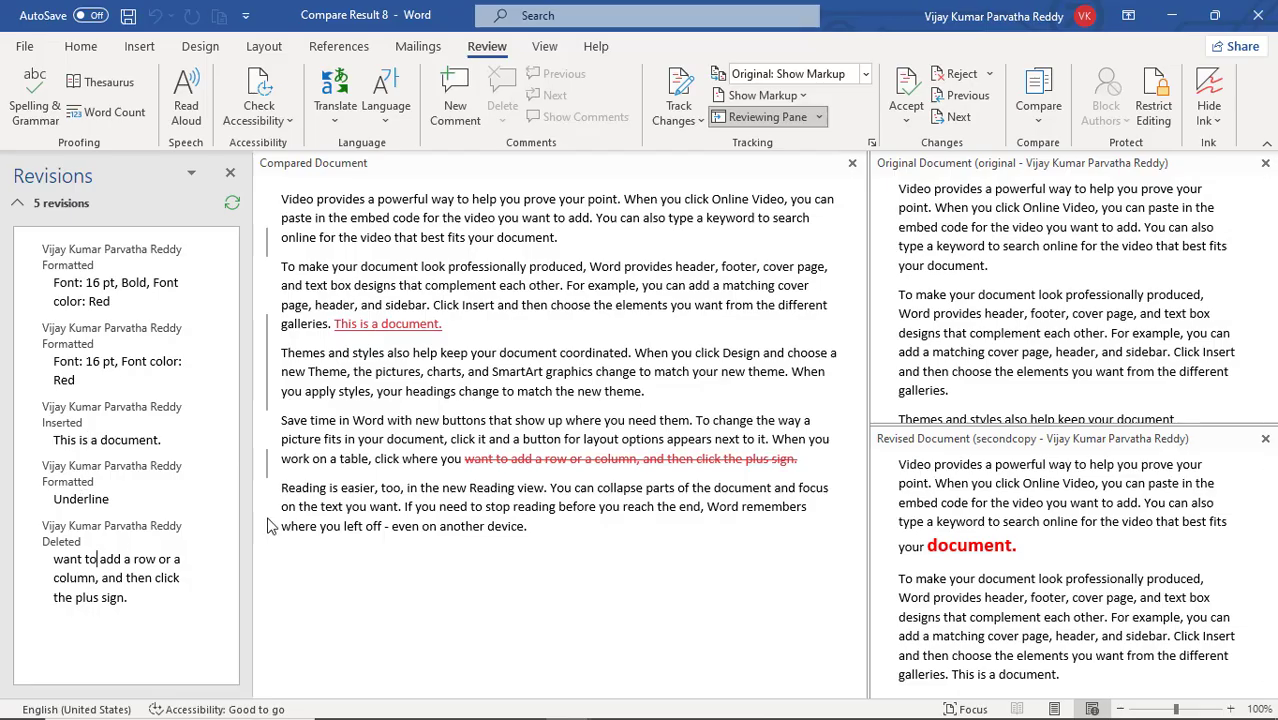
Step: Hide the source documents so only the compared document and its revisions list are displayed
{"action": "left_click", "coordinate": [1042, 120]}
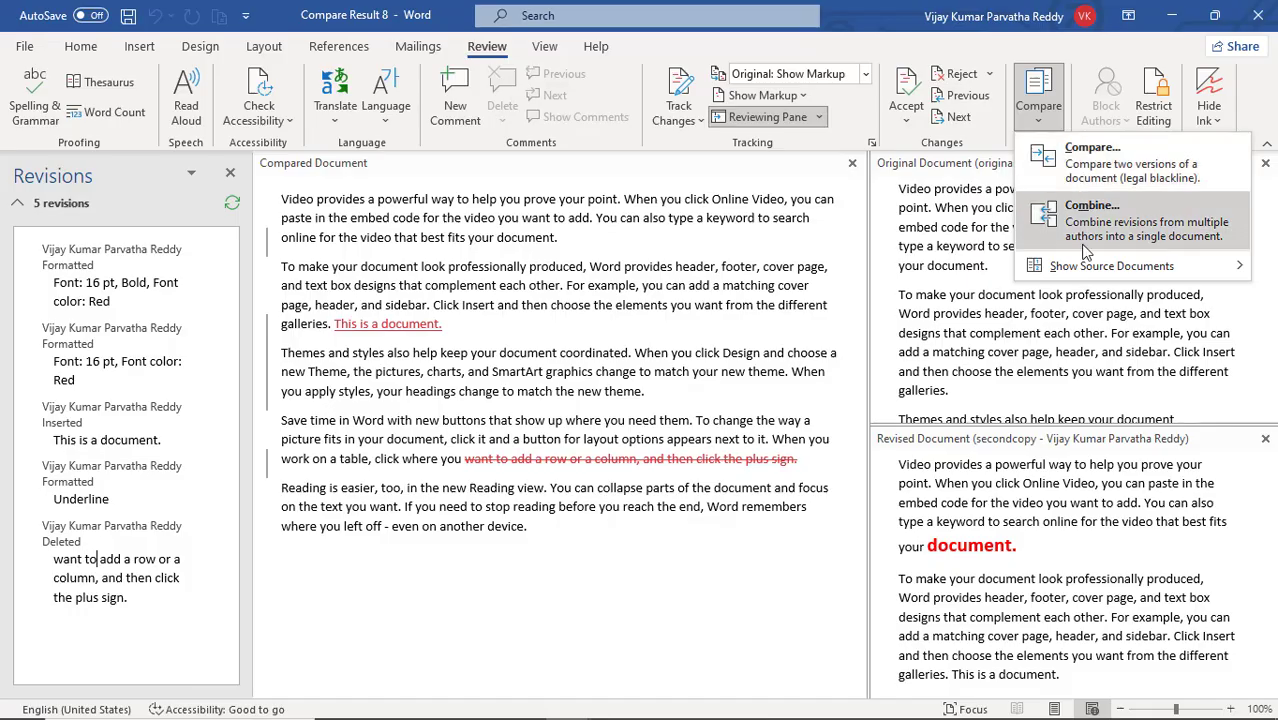
{"action": "mouse_move", "coordinate": [1074, 272]}
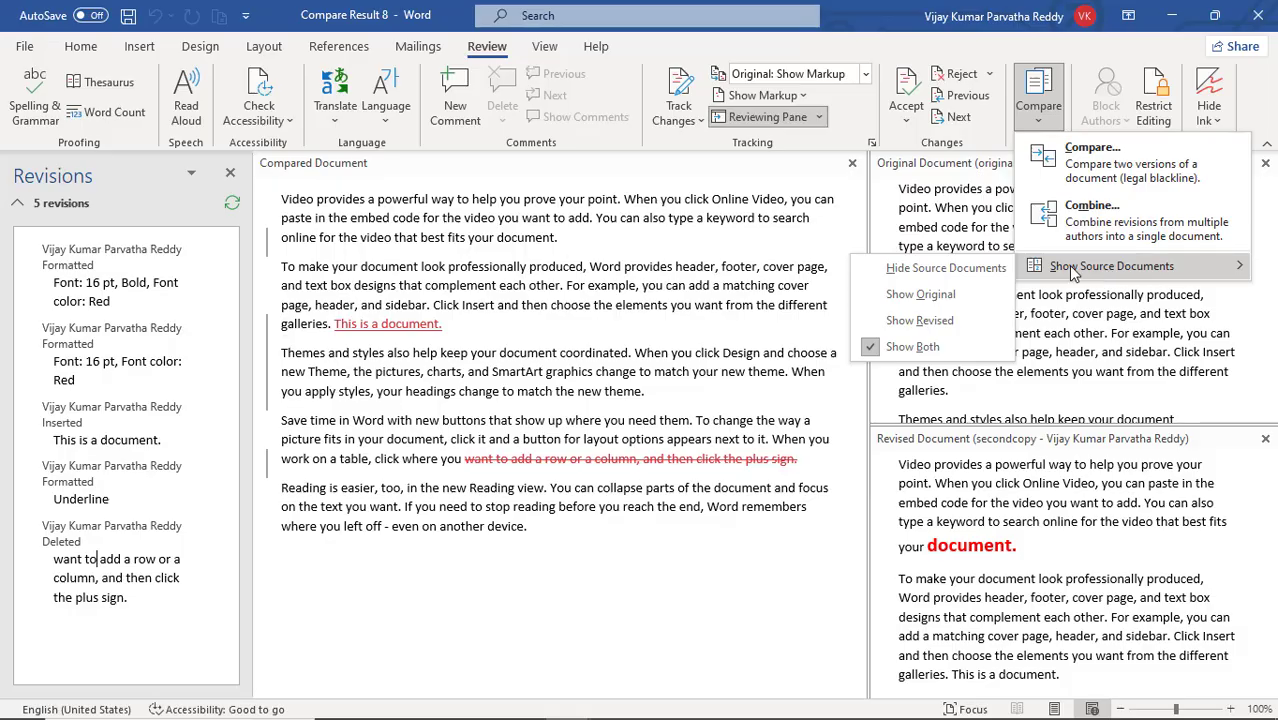
{"action": "left_click", "coordinate": [995, 276]}
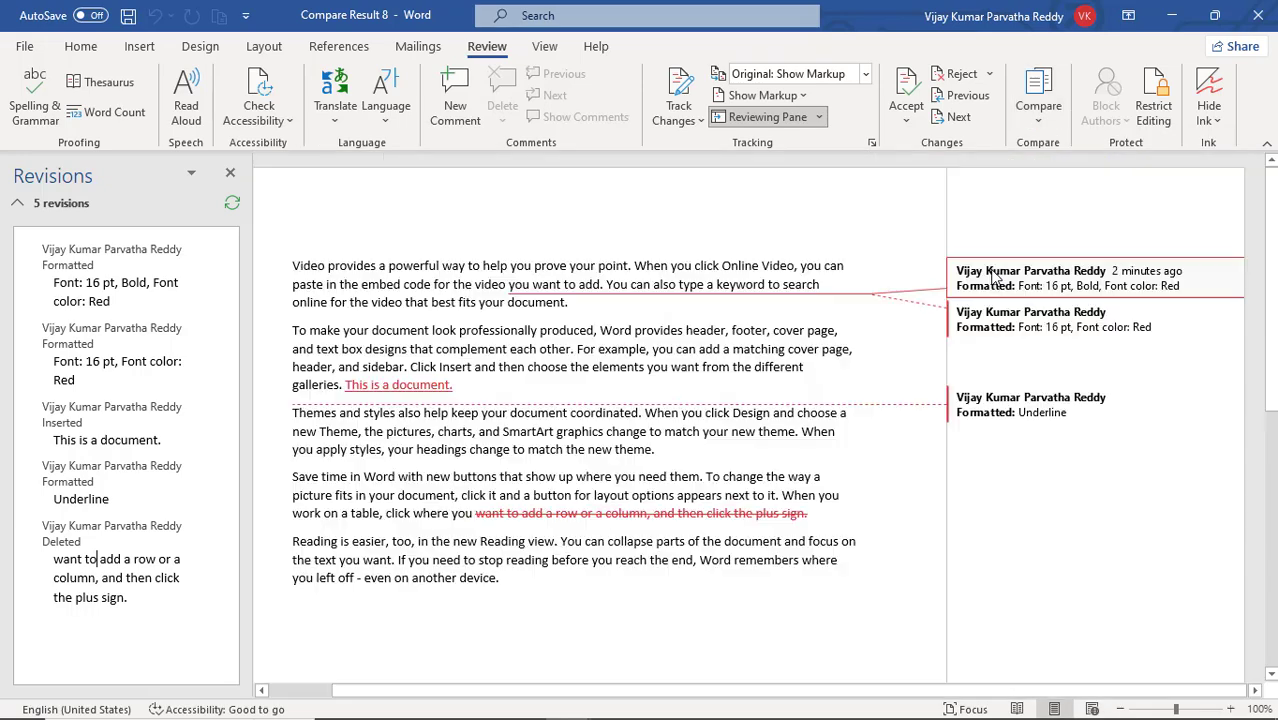
Step: Start combining documents from the comparison result and choose the file original from Documents as the original document
{"action": "left_click", "coordinate": [1039, 123]}
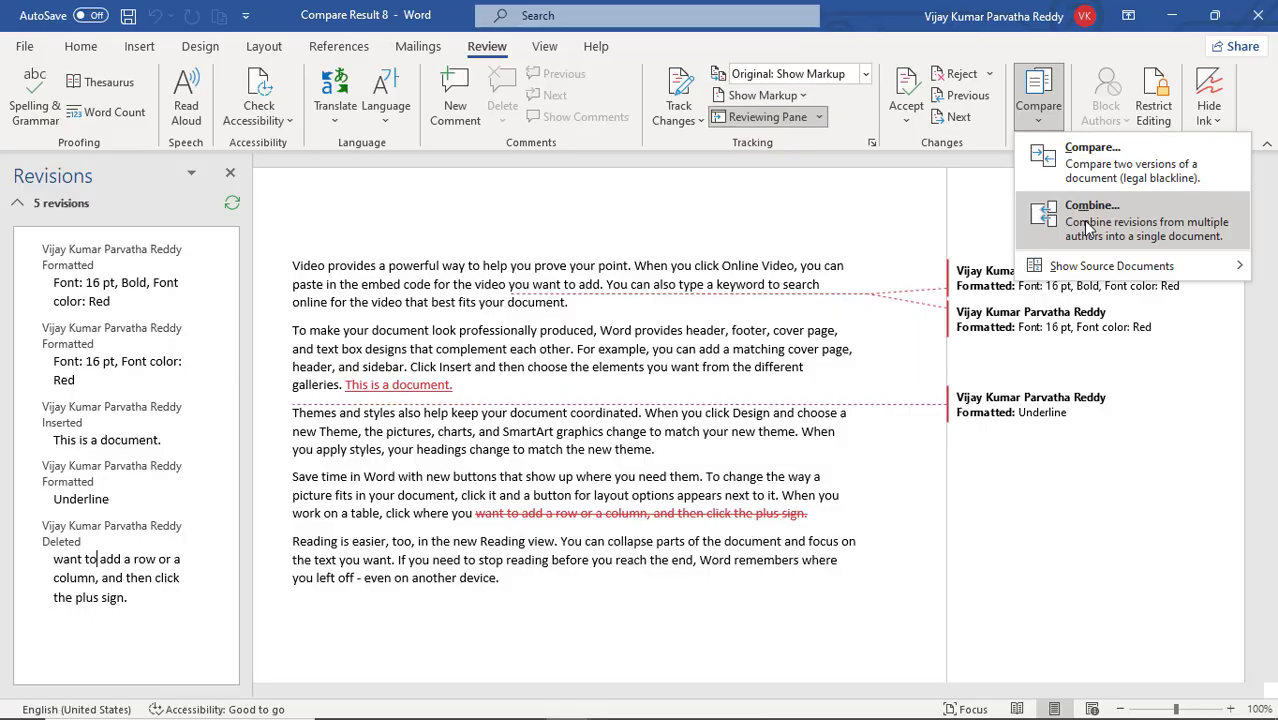
{"action": "left_click", "coordinate": [1140, 240]}
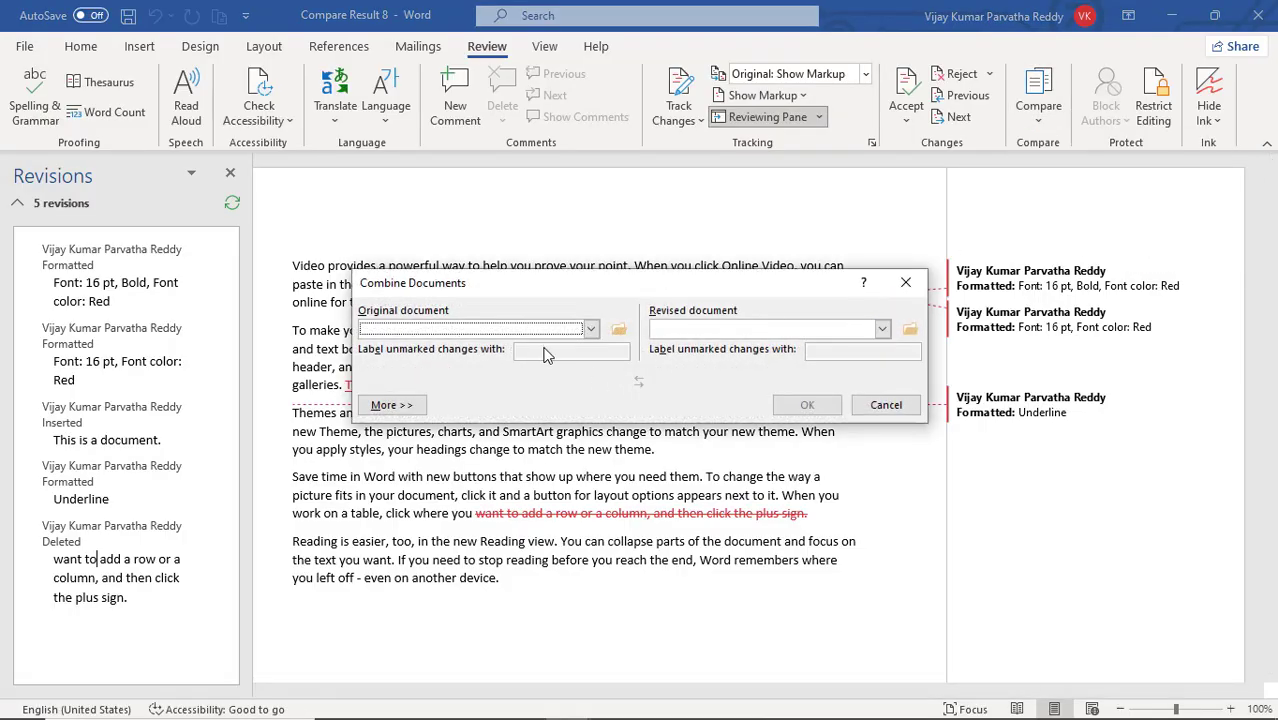
{"action": "left_click", "coordinate": [591, 329]}
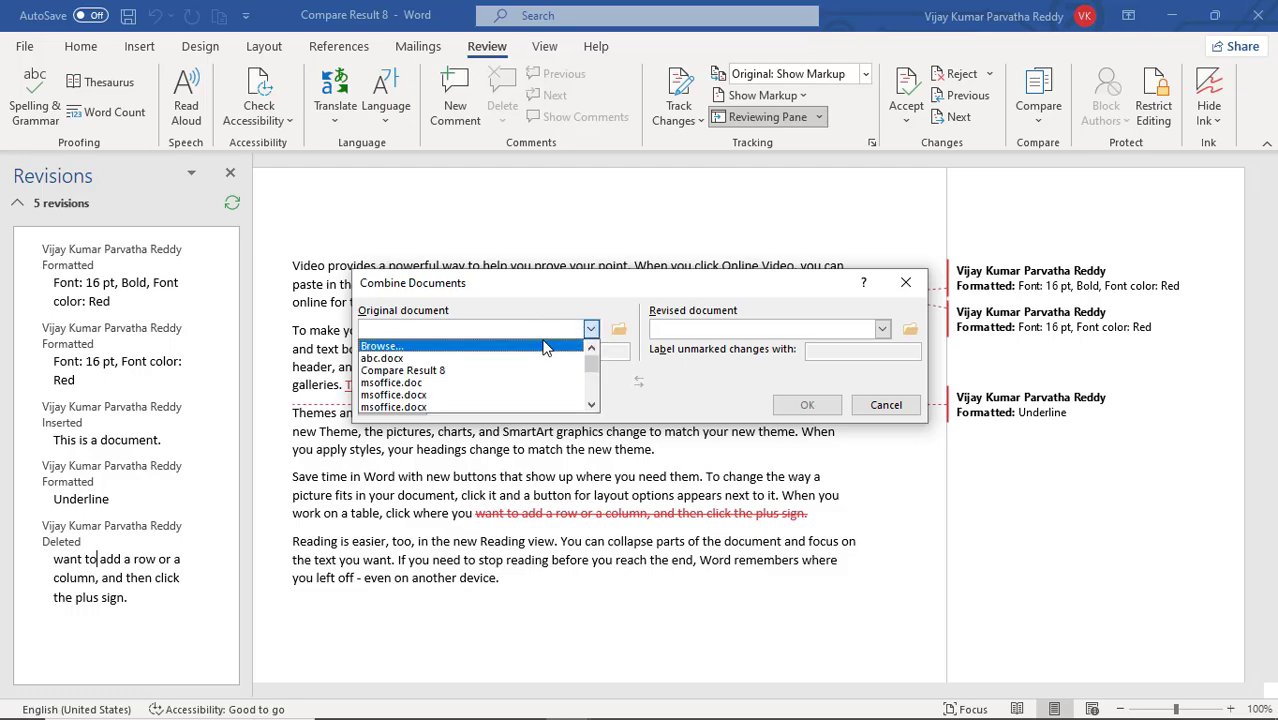
{"action": "left_click", "coordinate": [545, 347]}
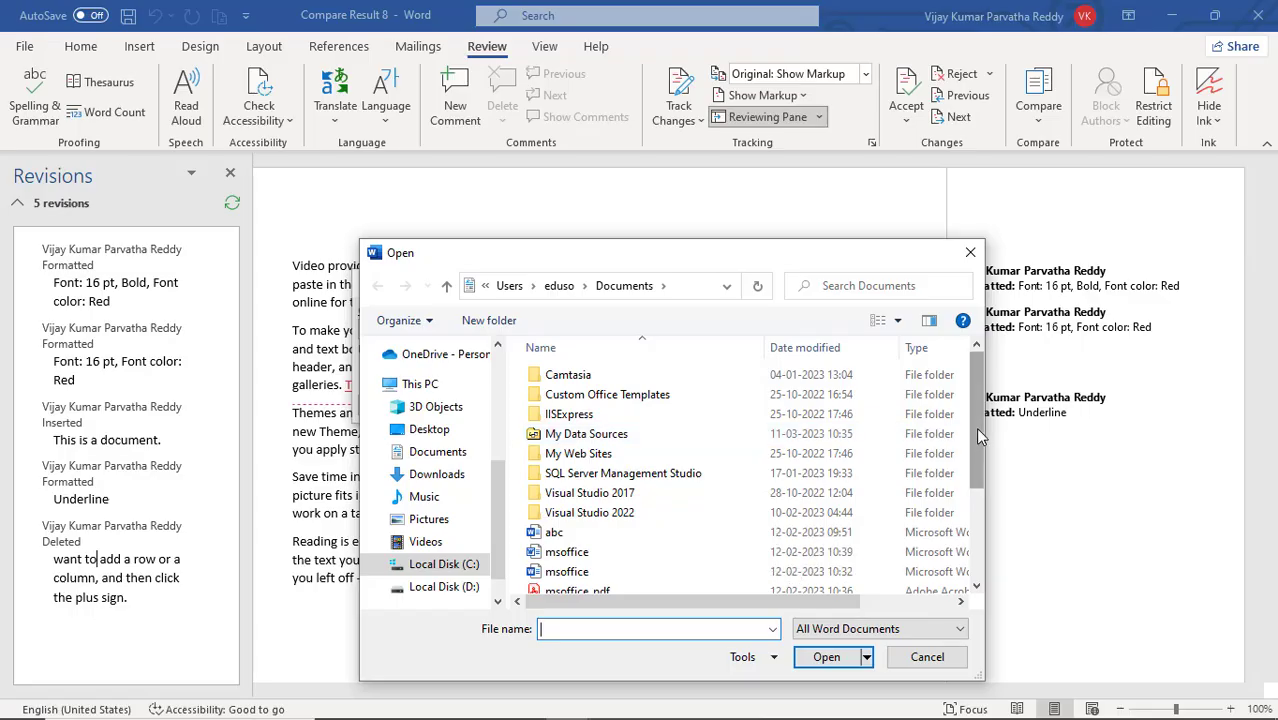
{"action": "left_click_drag", "start_coordinate": [975, 427], "coordinate": [969, 556]}
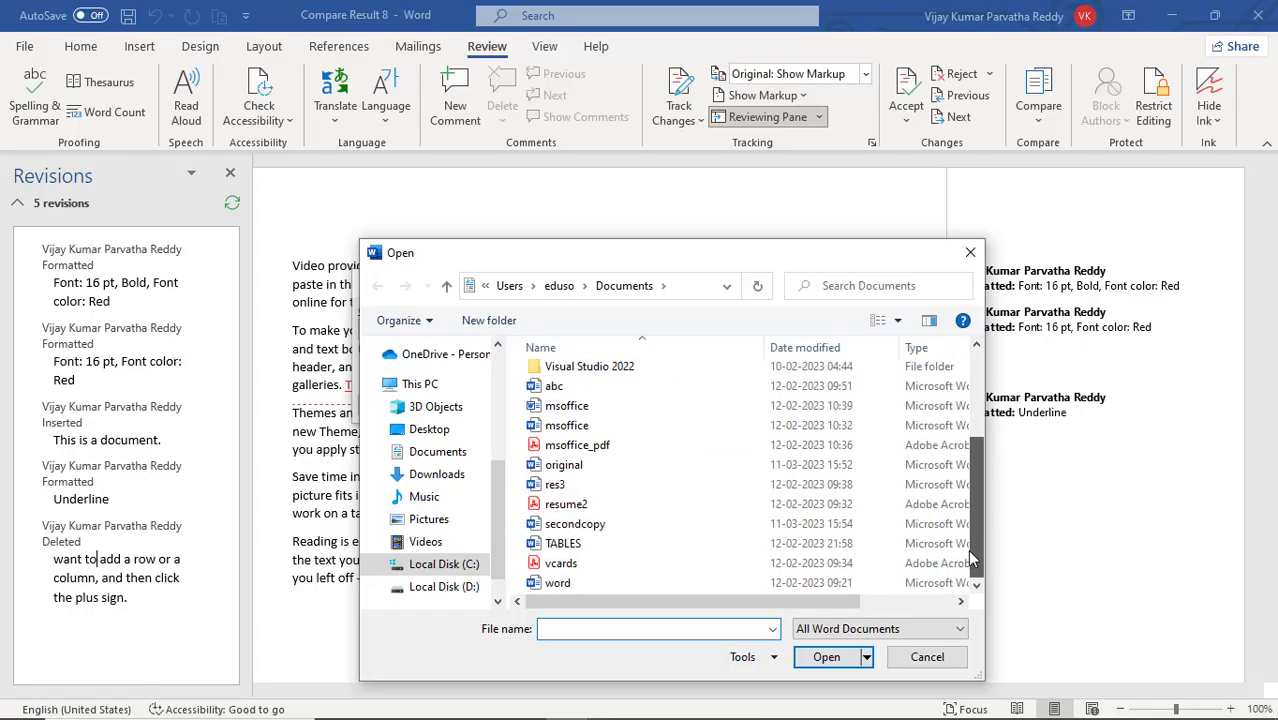
{"action": "left_click", "coordinate": [577, 472]}
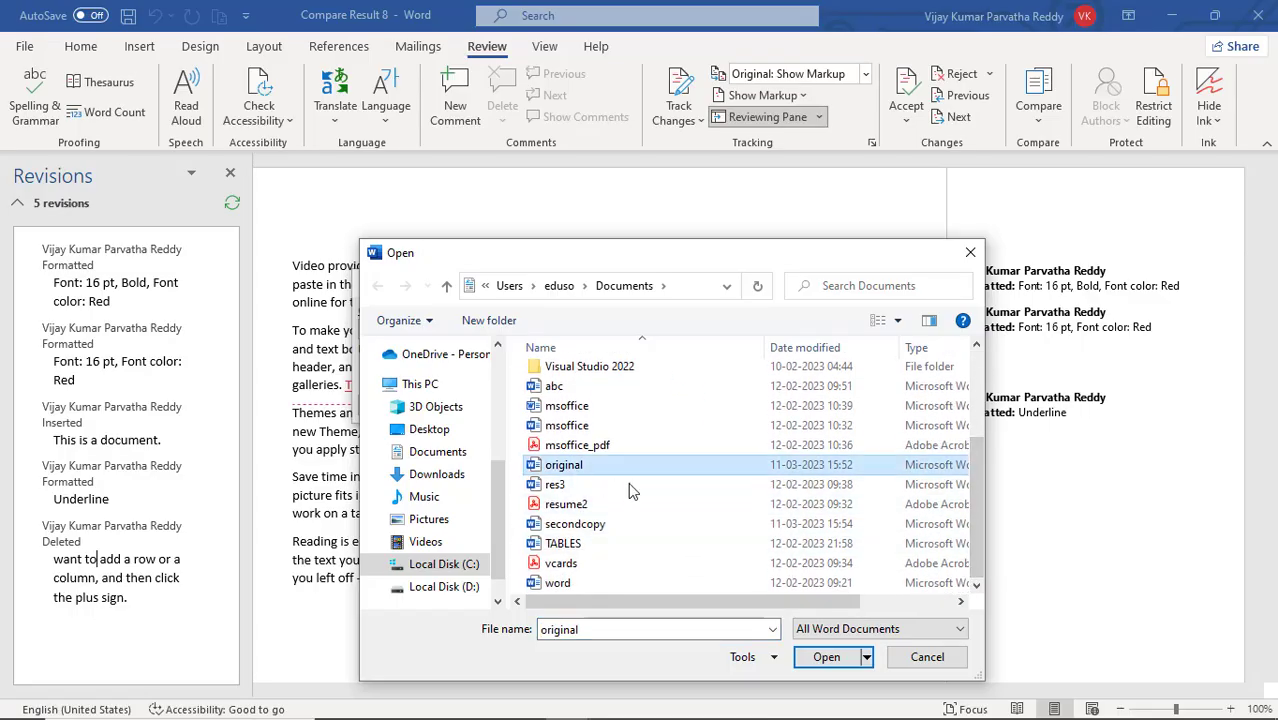
{"action": "left_click", "coordinate": [822, 658]}
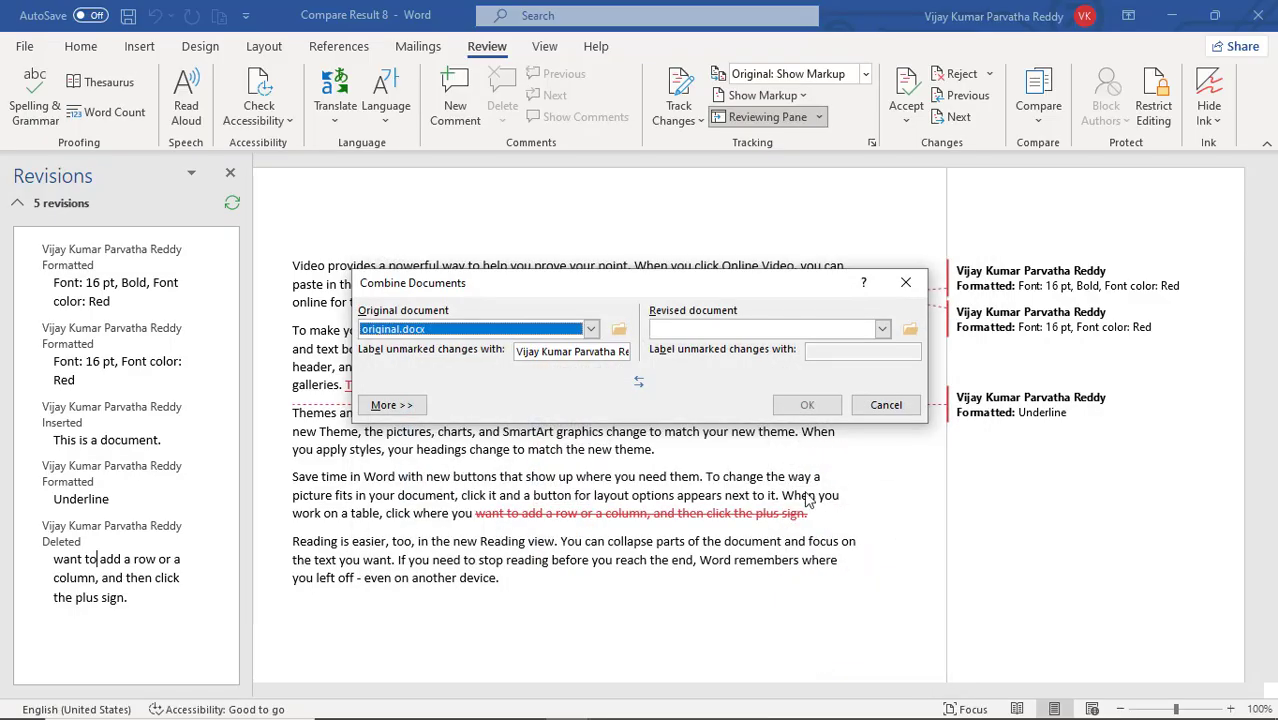
Step: Choose the file secondcopy from Documents as the revised document for the combine
{"action": "left_click", "coordinate": [882, 330]}
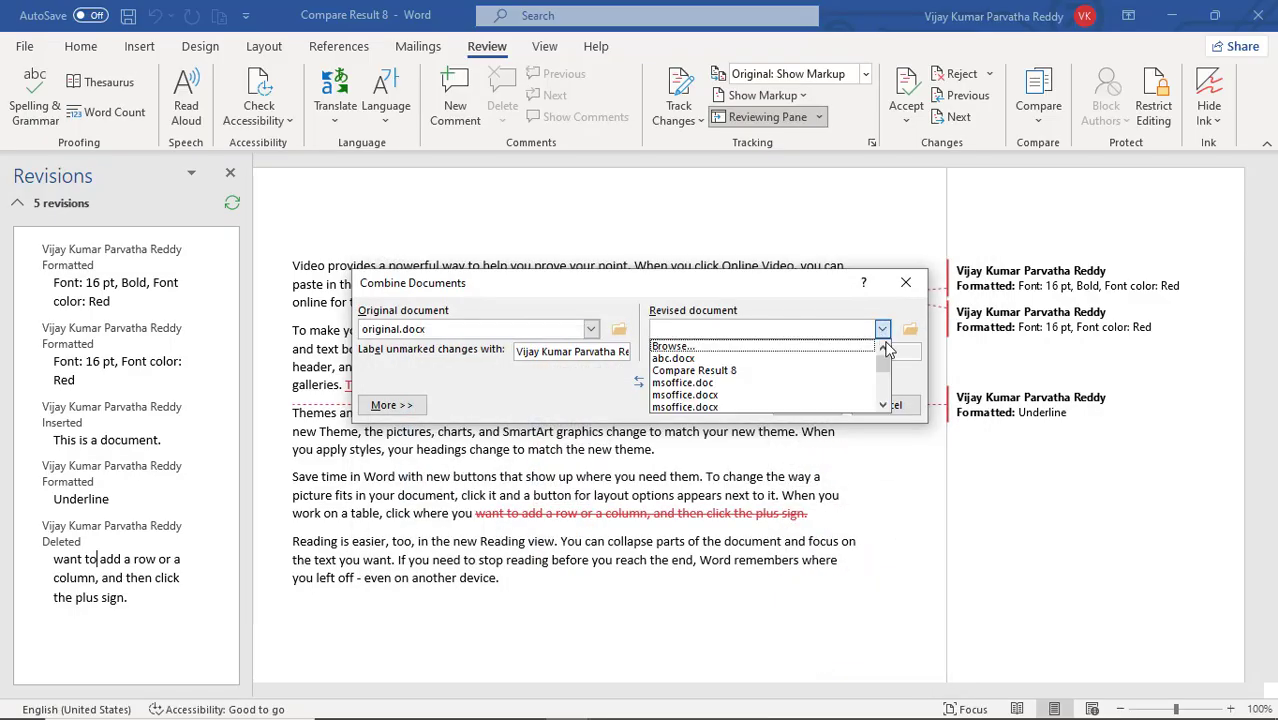
{"action": "left_click", "coordinate": [842, 348]}
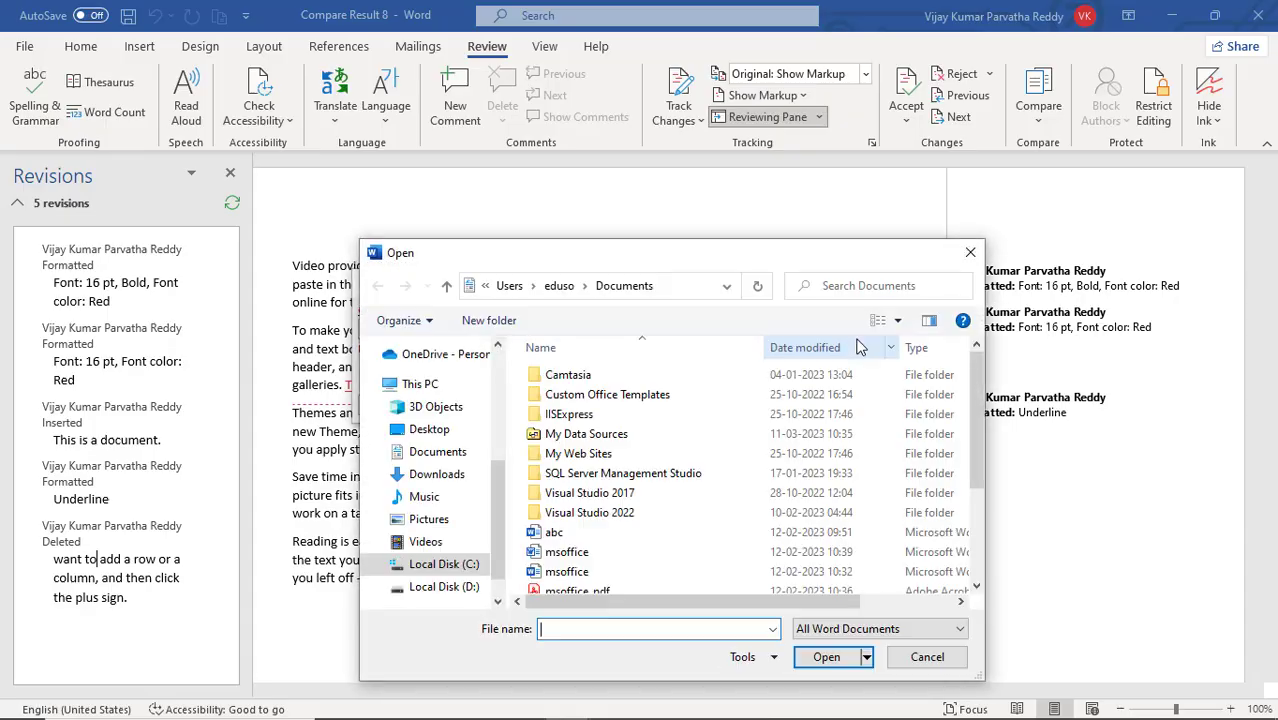
{"action": "left_click_drag", "start_coordinate": [978, 432], "coordinate": [976, 533]}
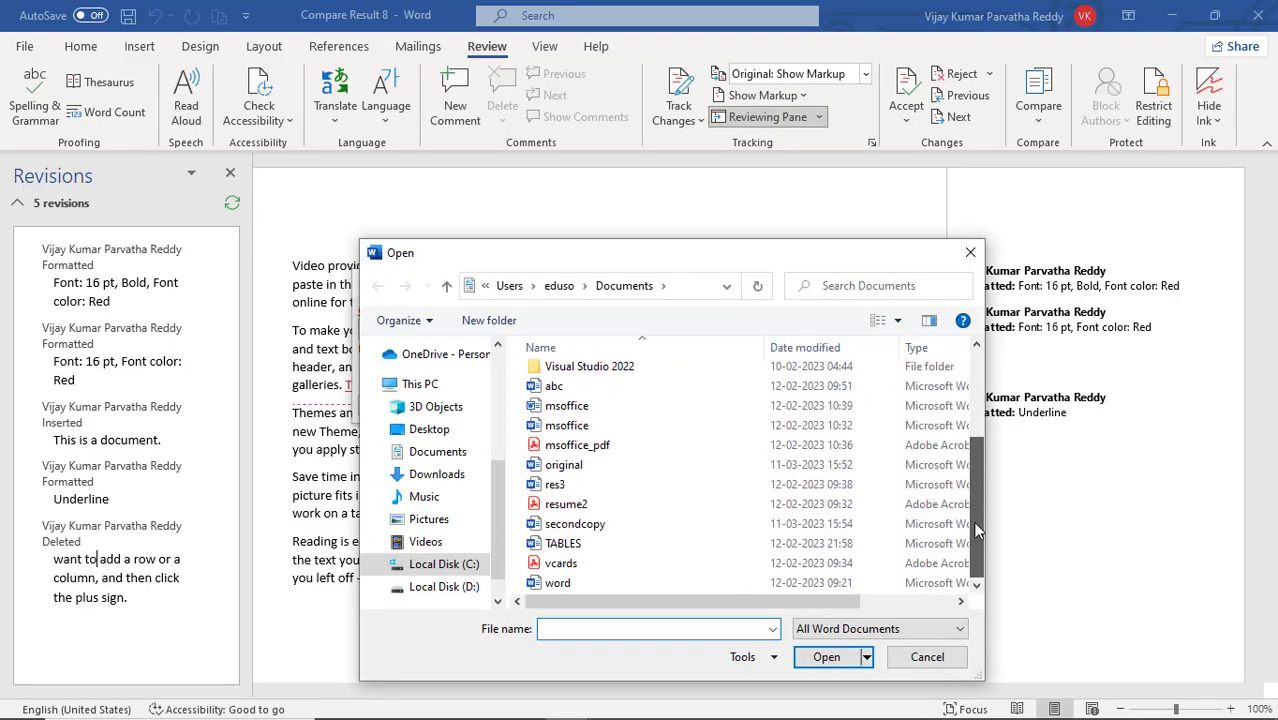
{"action": "left_click", "coordinate": [575, 524]}
{"action": "left_click", "coordinate": [830, 657]}
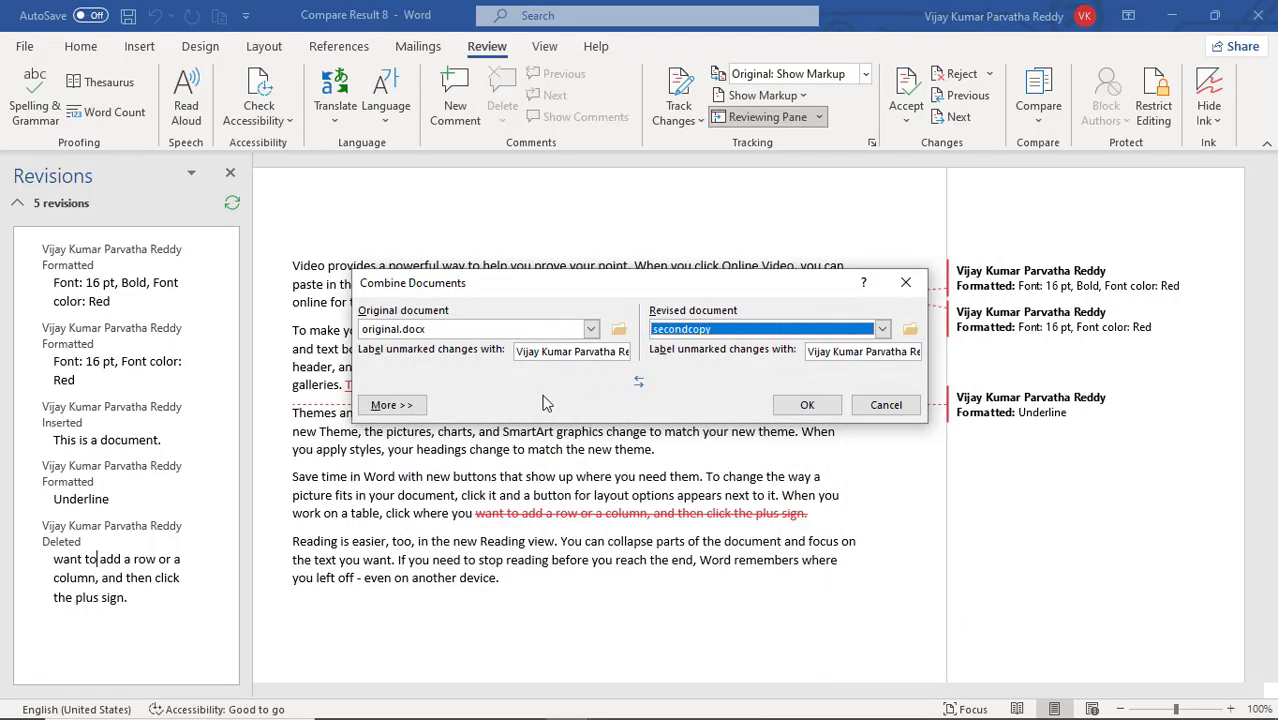
Step: Review the additional comparison settings, including case changes, and combine the two documents into a new document
{"action": "left_click", "coordinate": [395, 405]}
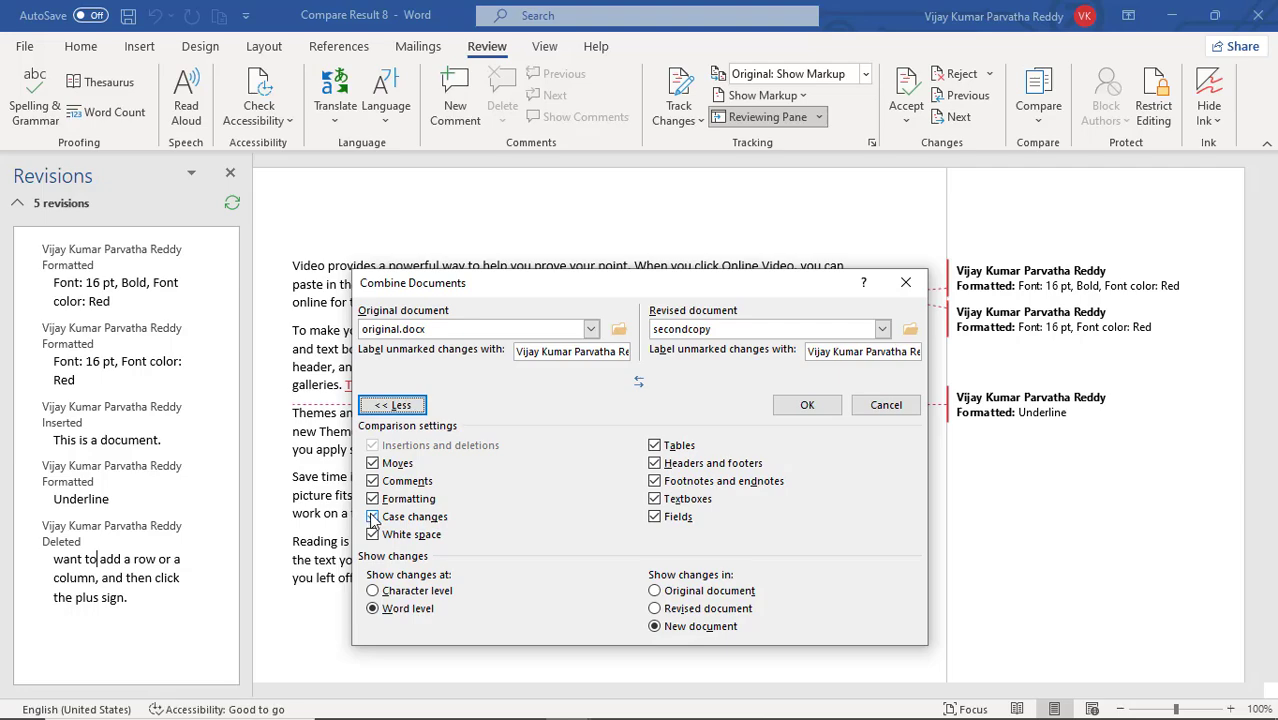
{"action": "left_click", "coordinate": [373, 517]}
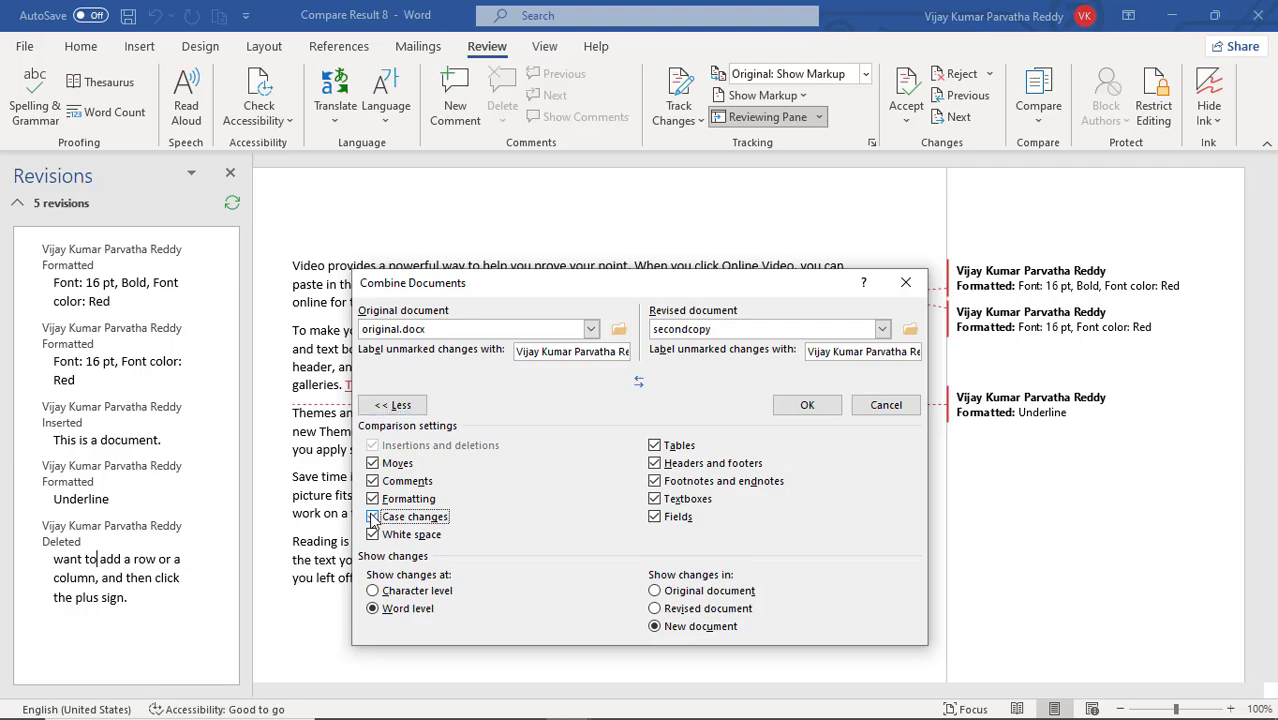
{"action": "left_click", "coordinate": [381, 406]}
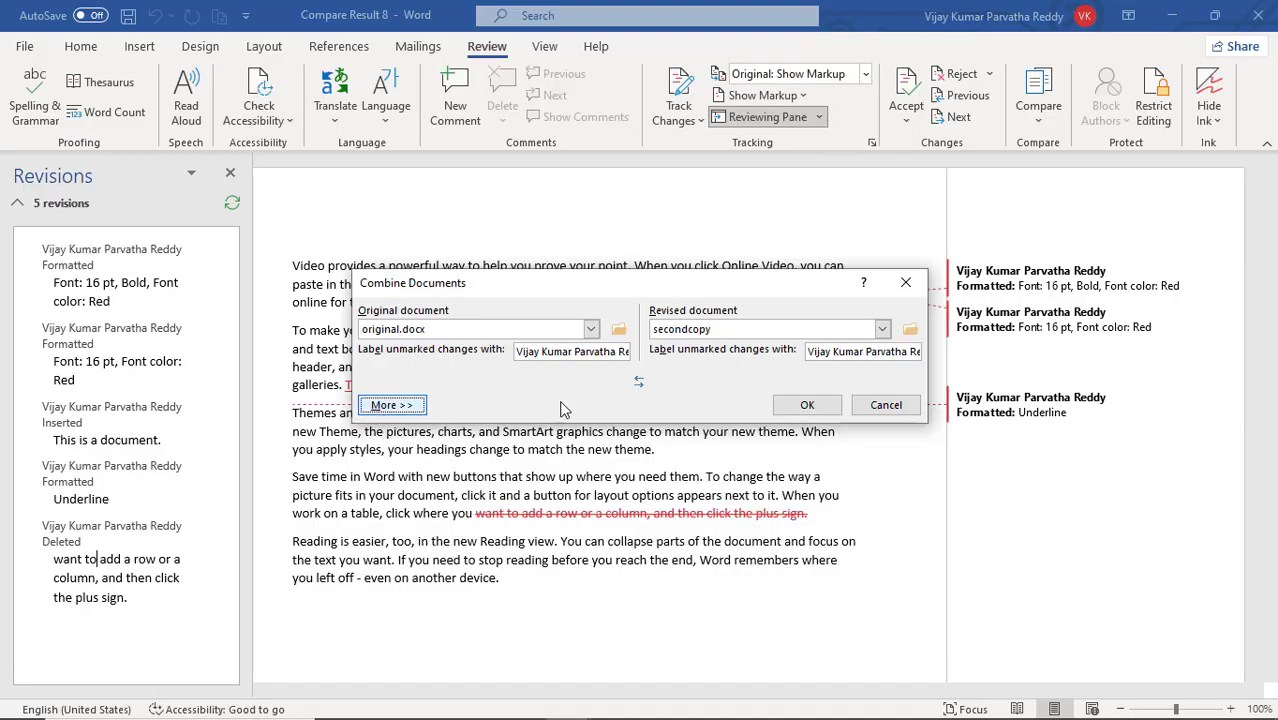
{"action": "left_click", "coordinate": [802, 406]}
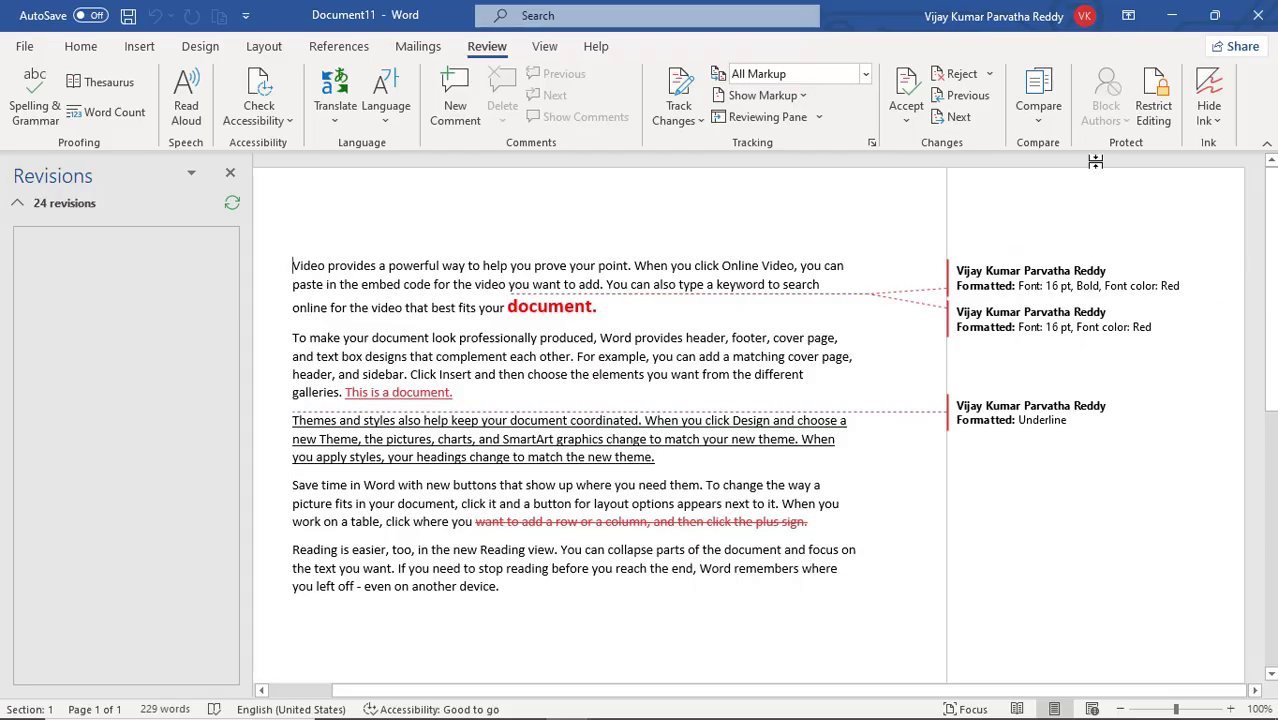
Step: Show both the original and revised source documents beside the combined document
{"action": "left_click", "coordinate": [1037, 118]}
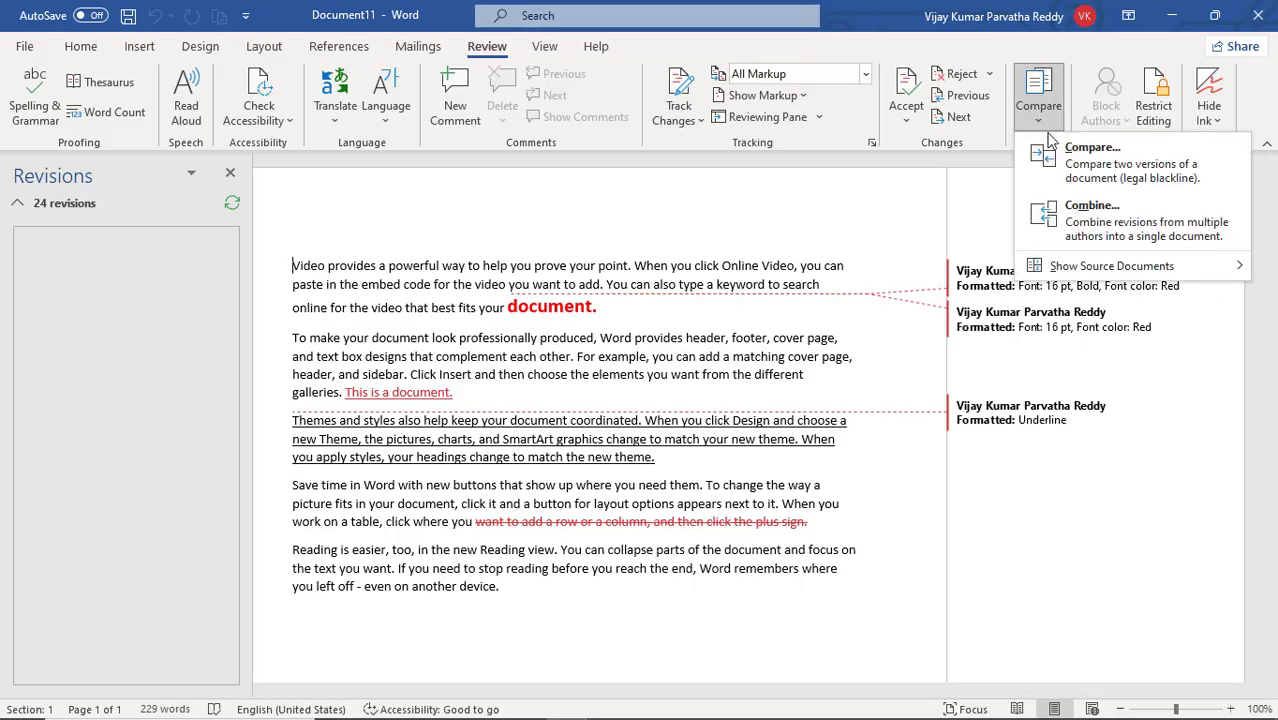
{"action": "mouse_move", "coordinate": [1097, 268]}
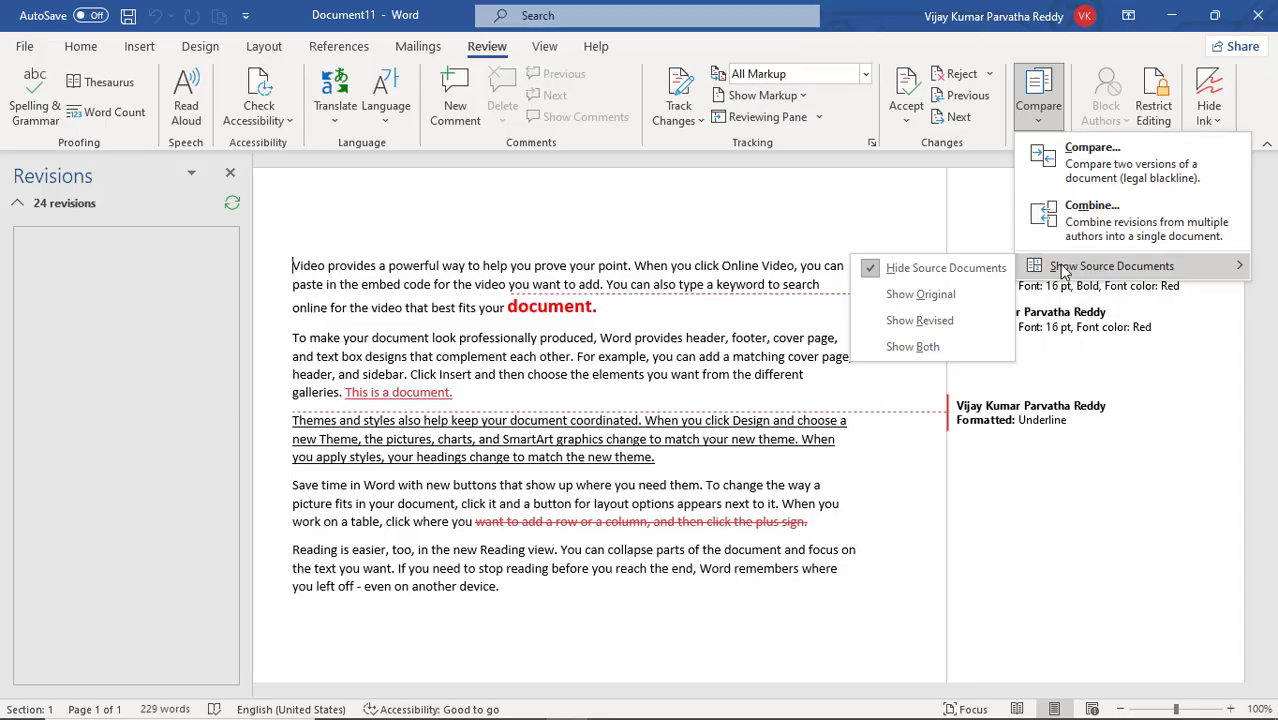
{"action": "left_click", "coordinate": [912, 347]}
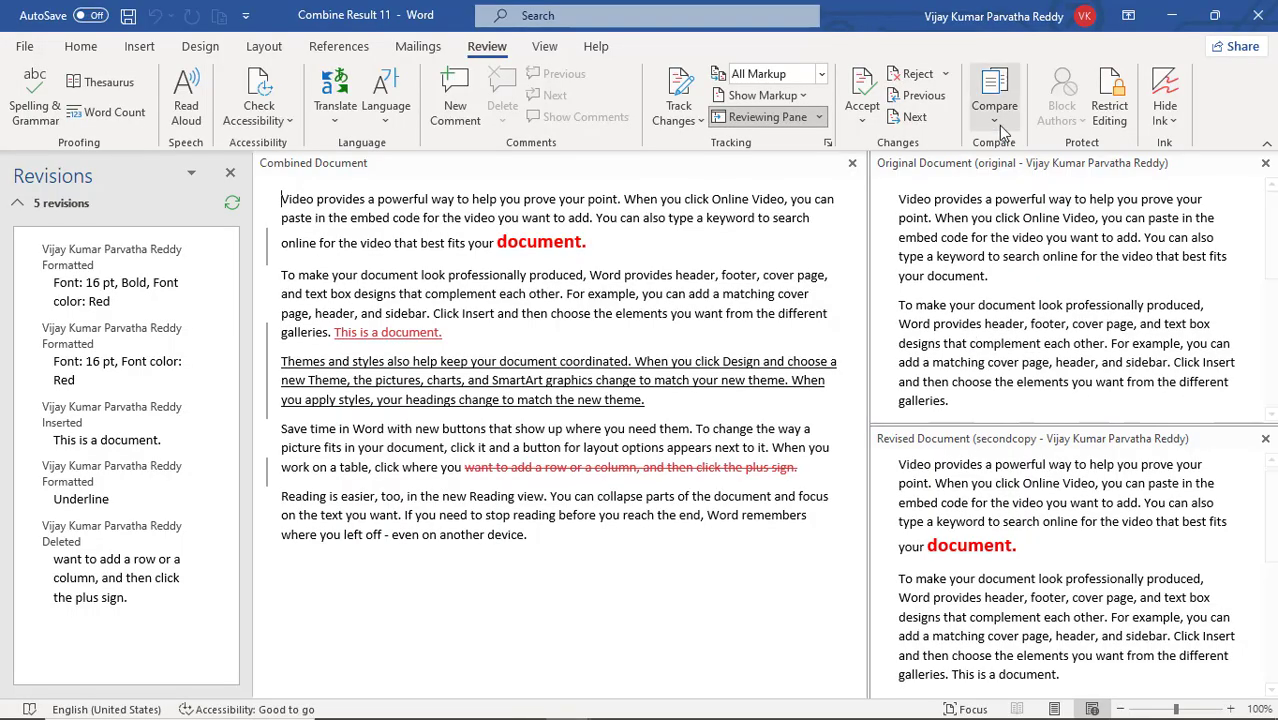
{"action": "left_click", "coordinate": [998, 120]}
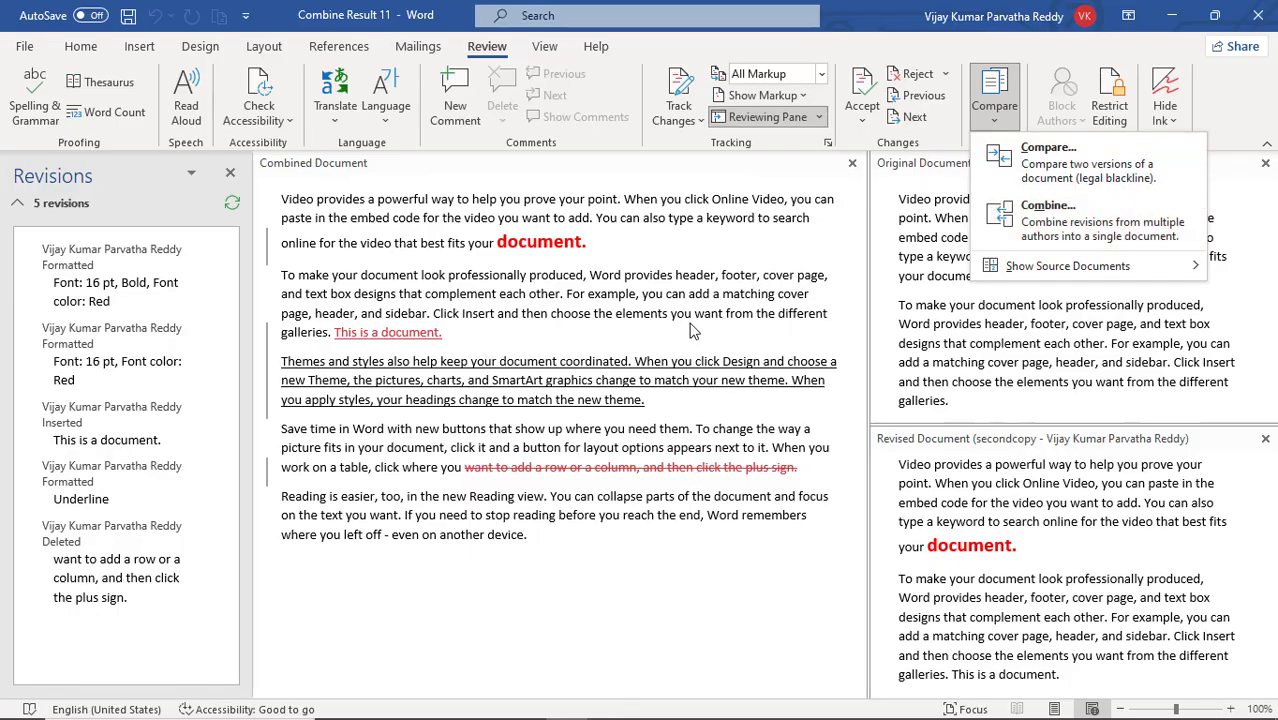
{"action": "left_click", "coordinate": [1018, 213]}
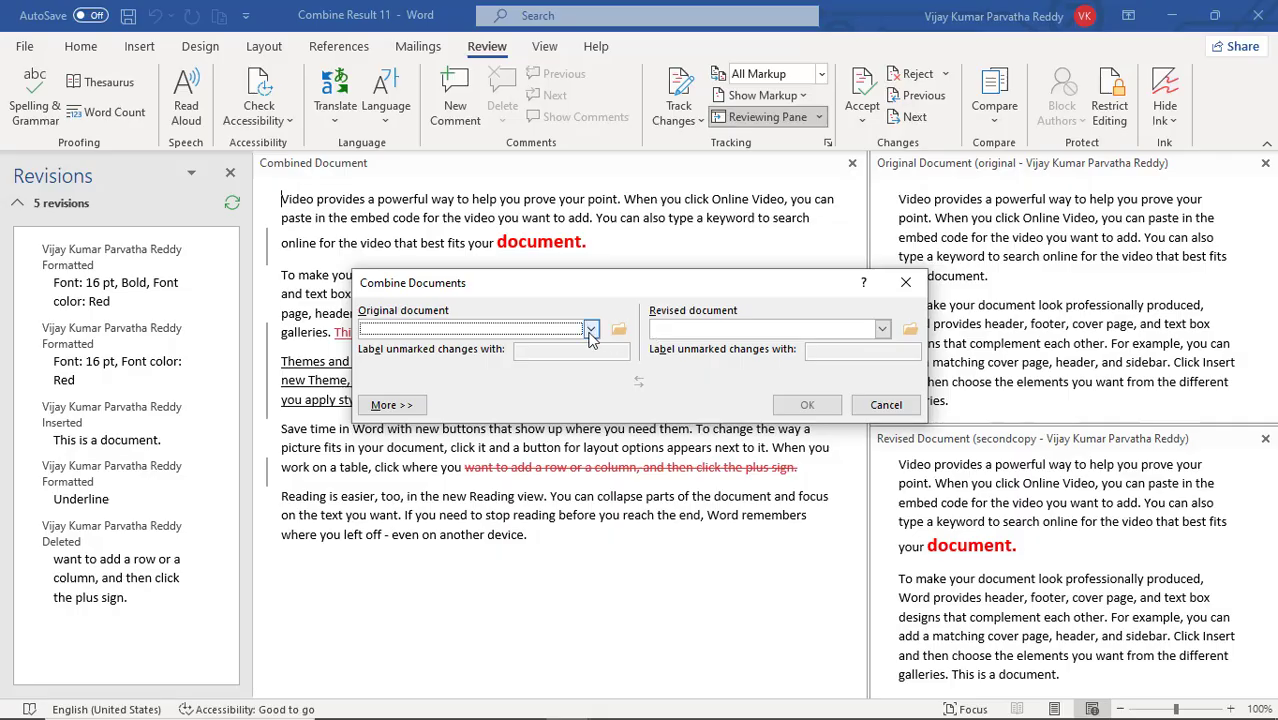
{"action": "left_click", "coordinate": [591, 336]}
{"action": "left_click", "coordinate": [507, 344]}
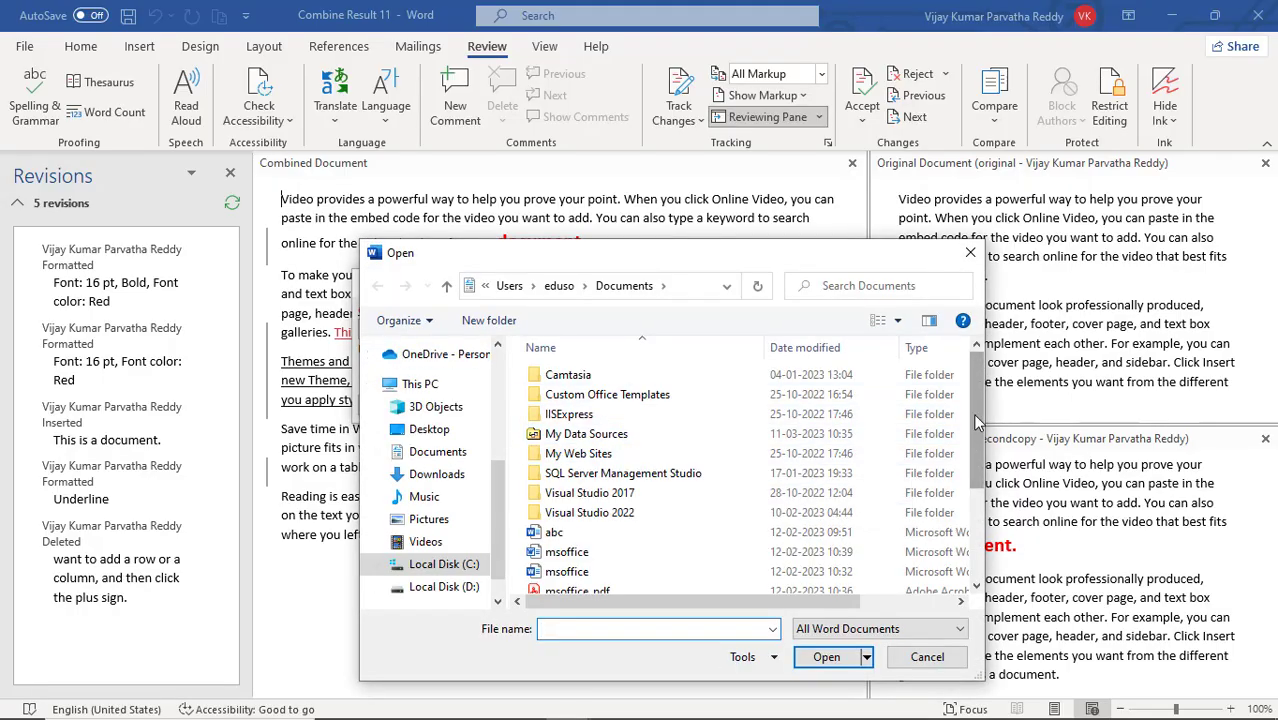
{"action": "left_click_drag", "start_coordinate": [975, 418], "coordinate": [968, 509]}
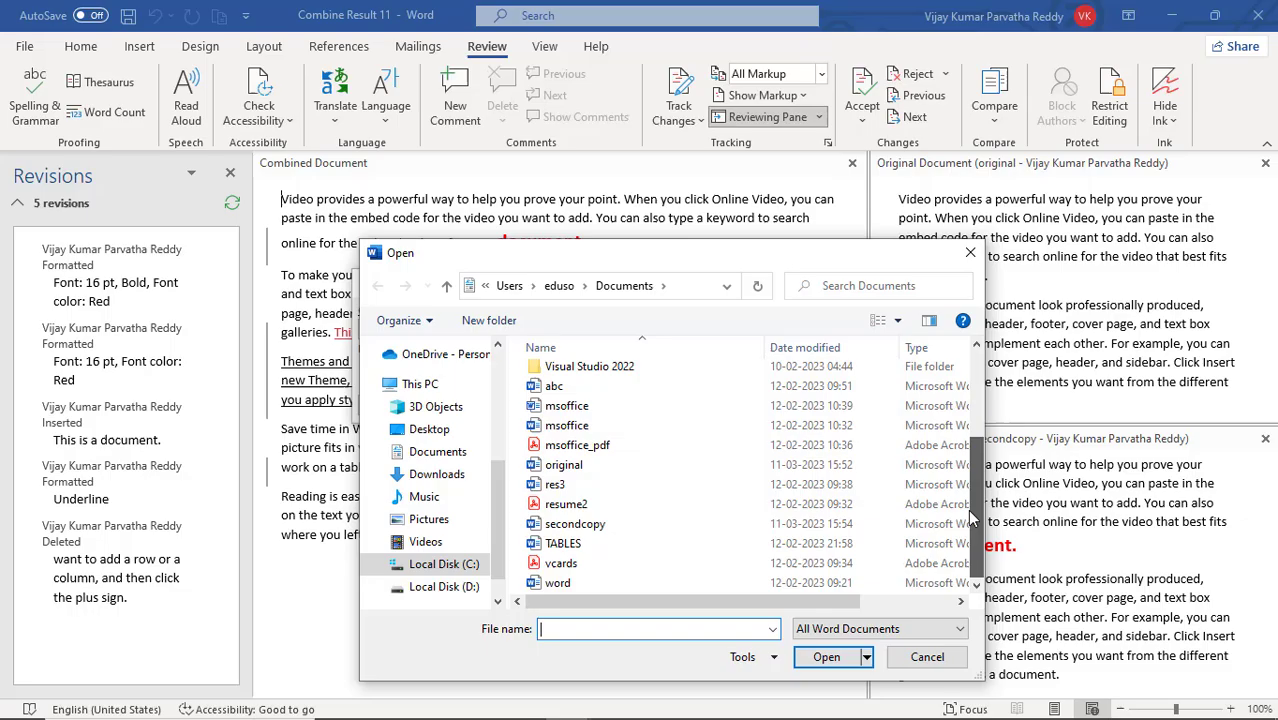
{"action": "left_click", "coordinate": [601, 467]}
{"action": "left_click", "coordinate": [820, 657]}
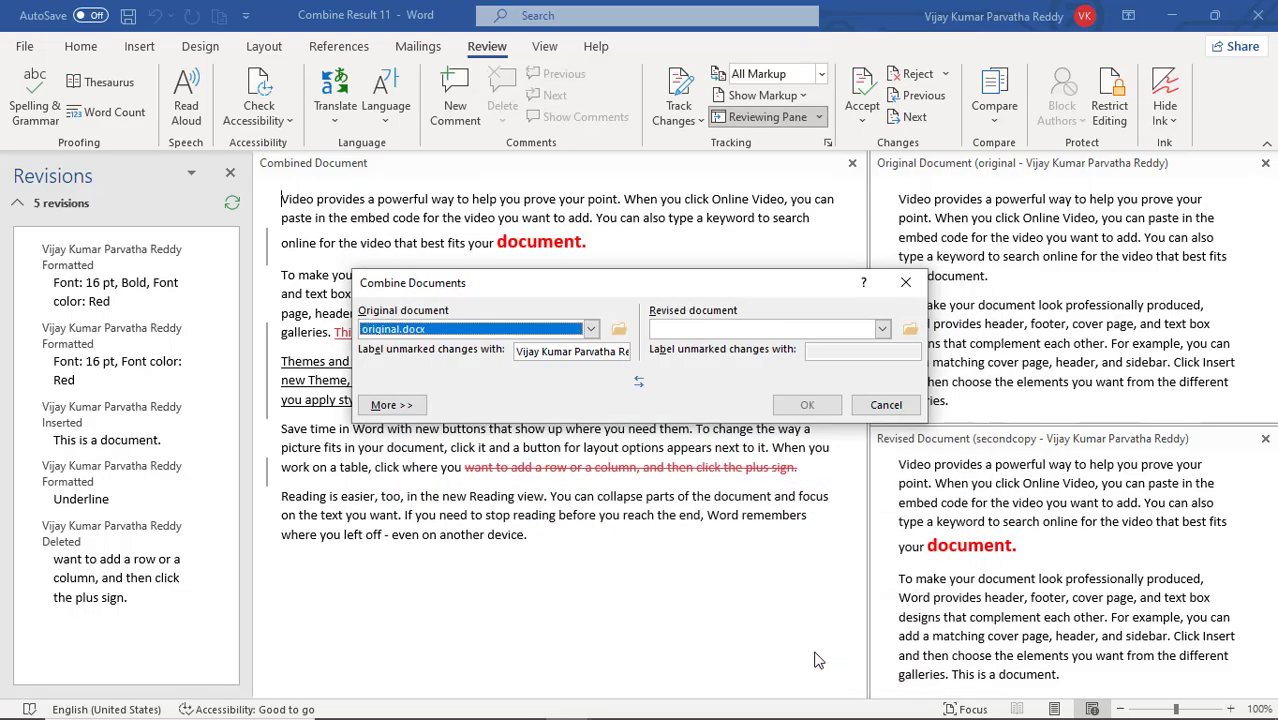
{"action": "left_click", "coordinate": [886, 404]}
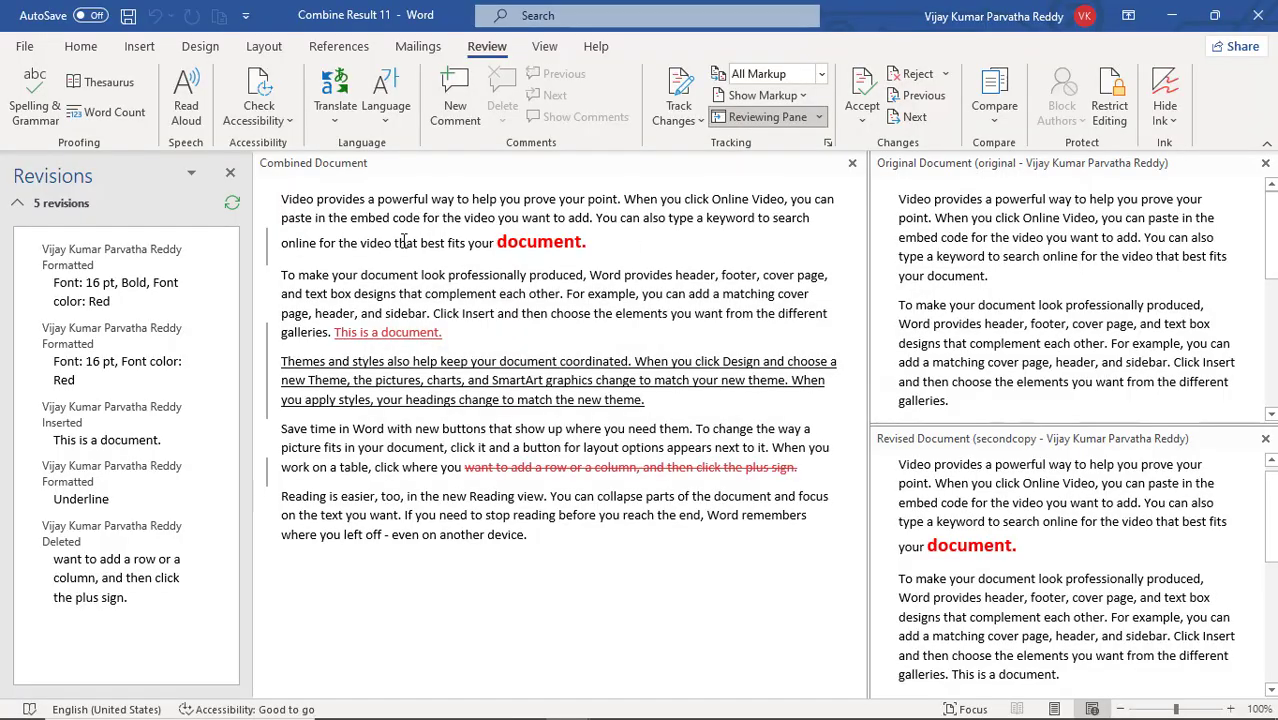
Step: Create a new blank document and close its revisions list
{"action": "left_click", "coordinate": [24, 46]}
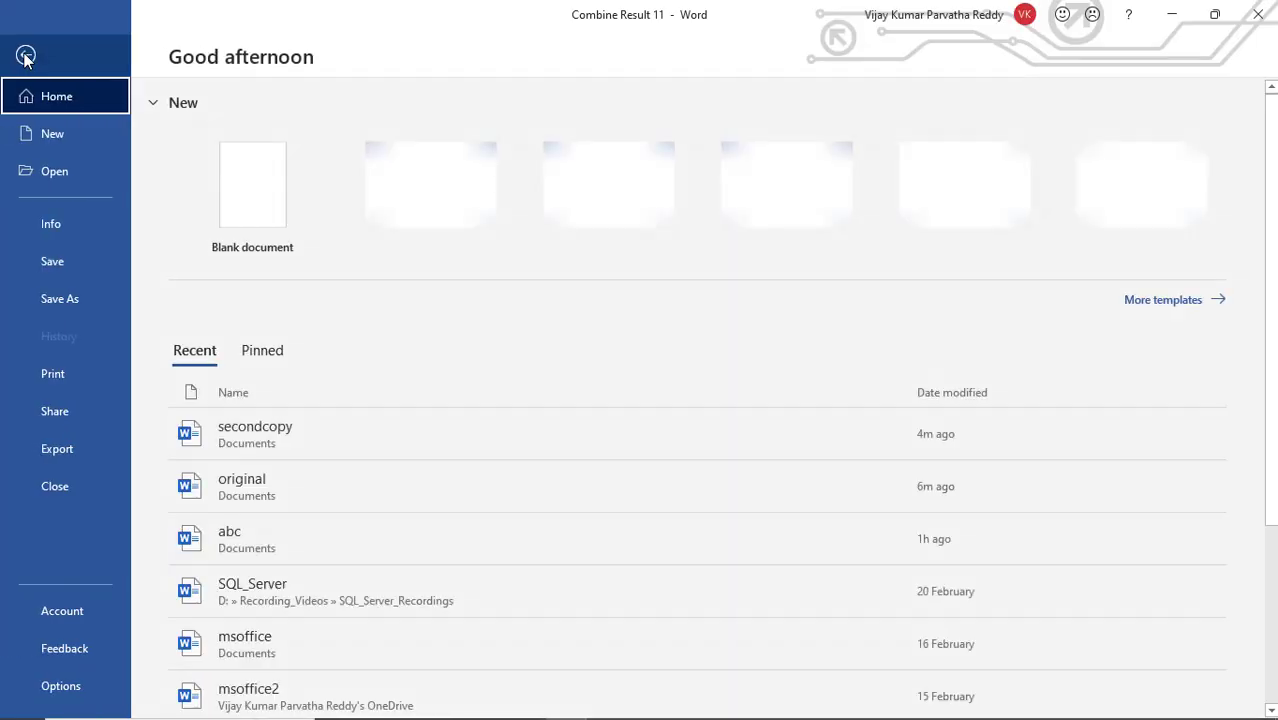
{"action": "left_click", "coordinate": [58, 136]}
{"action": "left_click", "coordinate": [277, 231]}
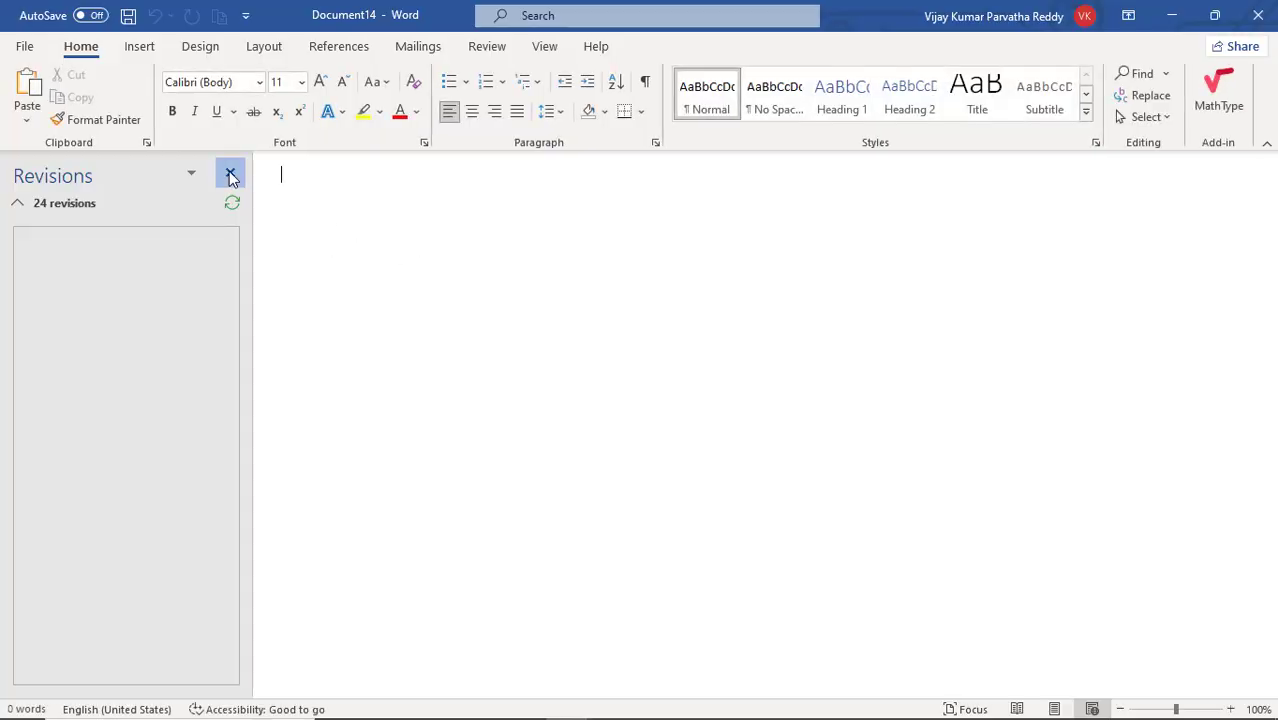
{"action": "left_click", "coordinate": [230, 173]}
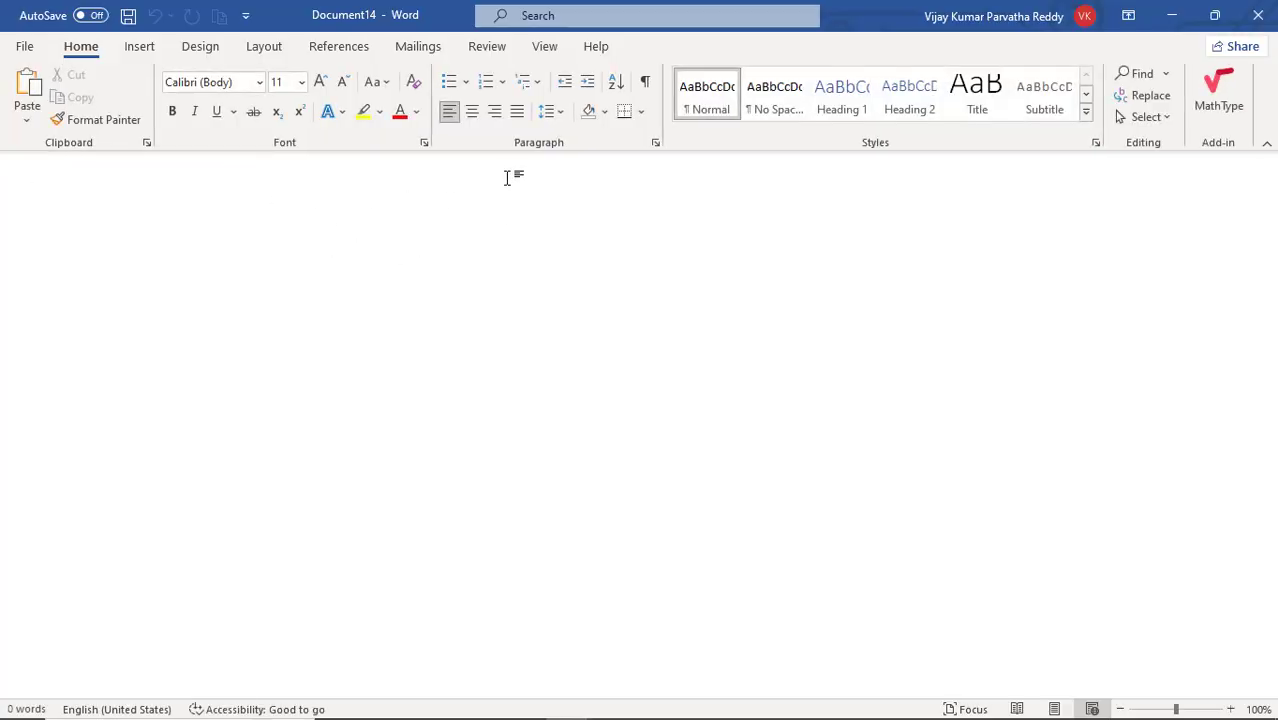
Step: Start a combine from the blank document and choose the file original from Documents as the original document
{"action": "left_click", "coordinate": [486, 47]}
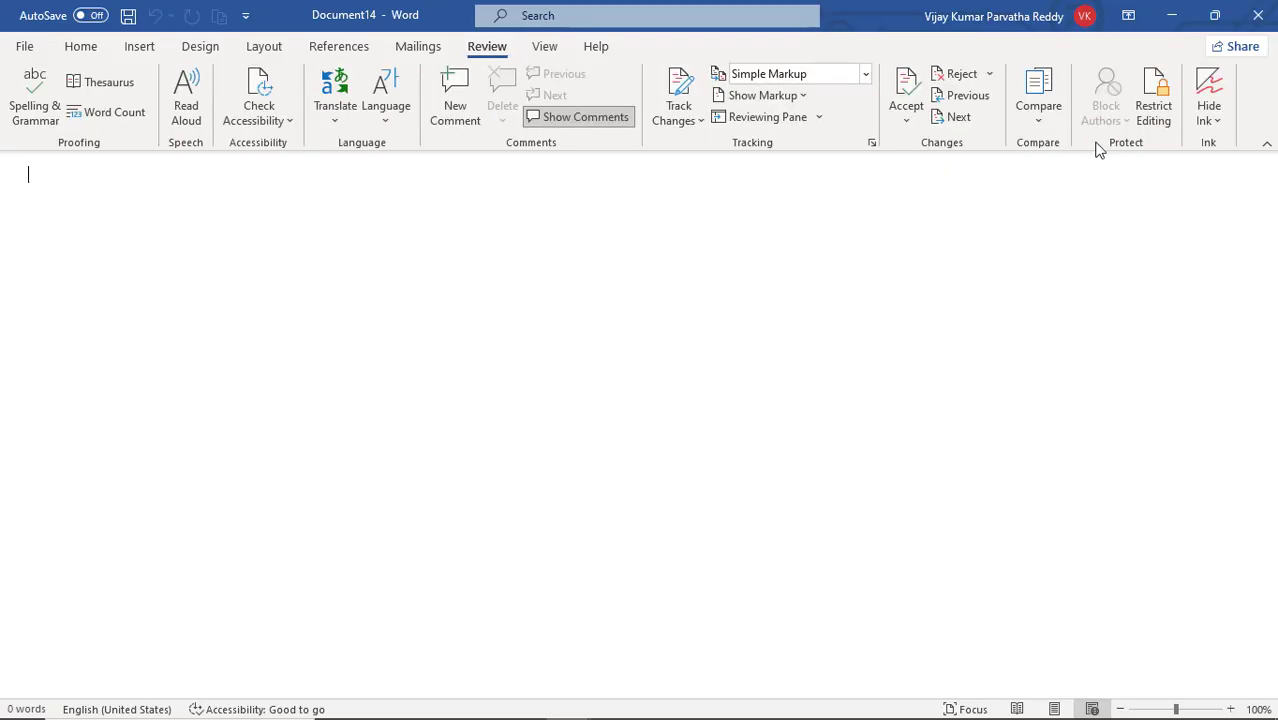
{"action": "left_click", "coordinate": [1038, 124]}
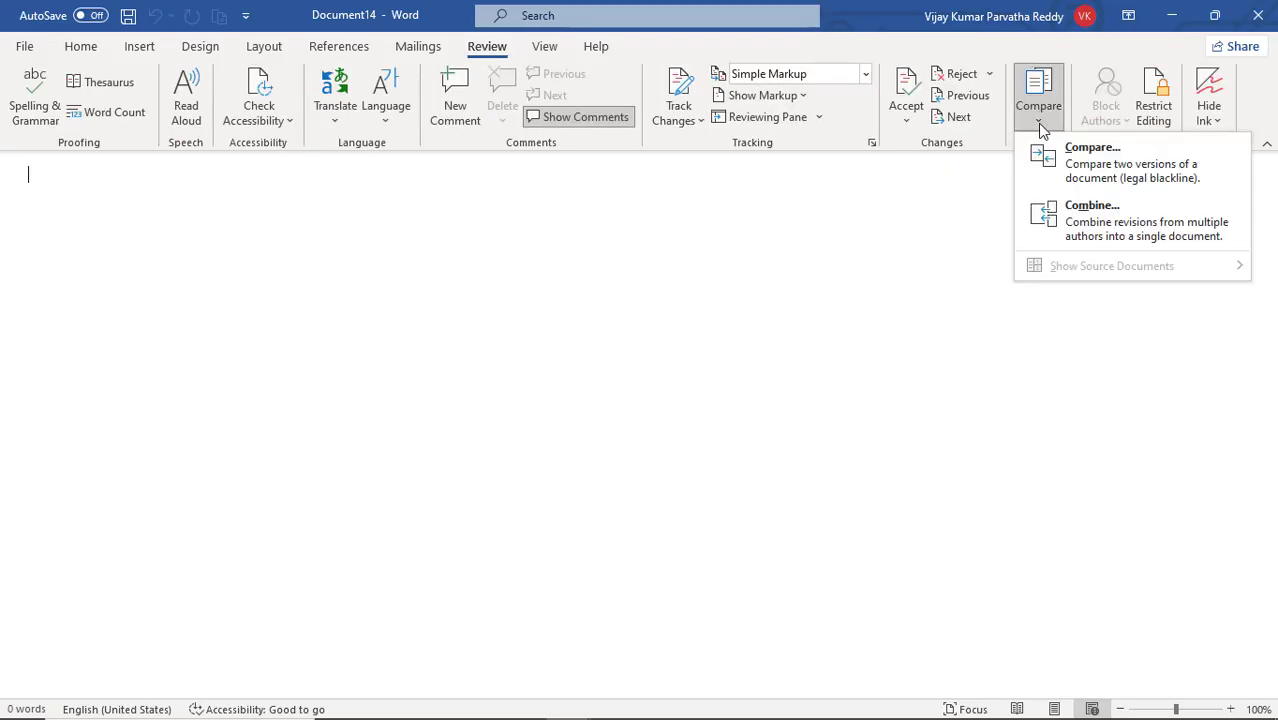
{"action": "left_click", "coordinate": [1093, 222]}
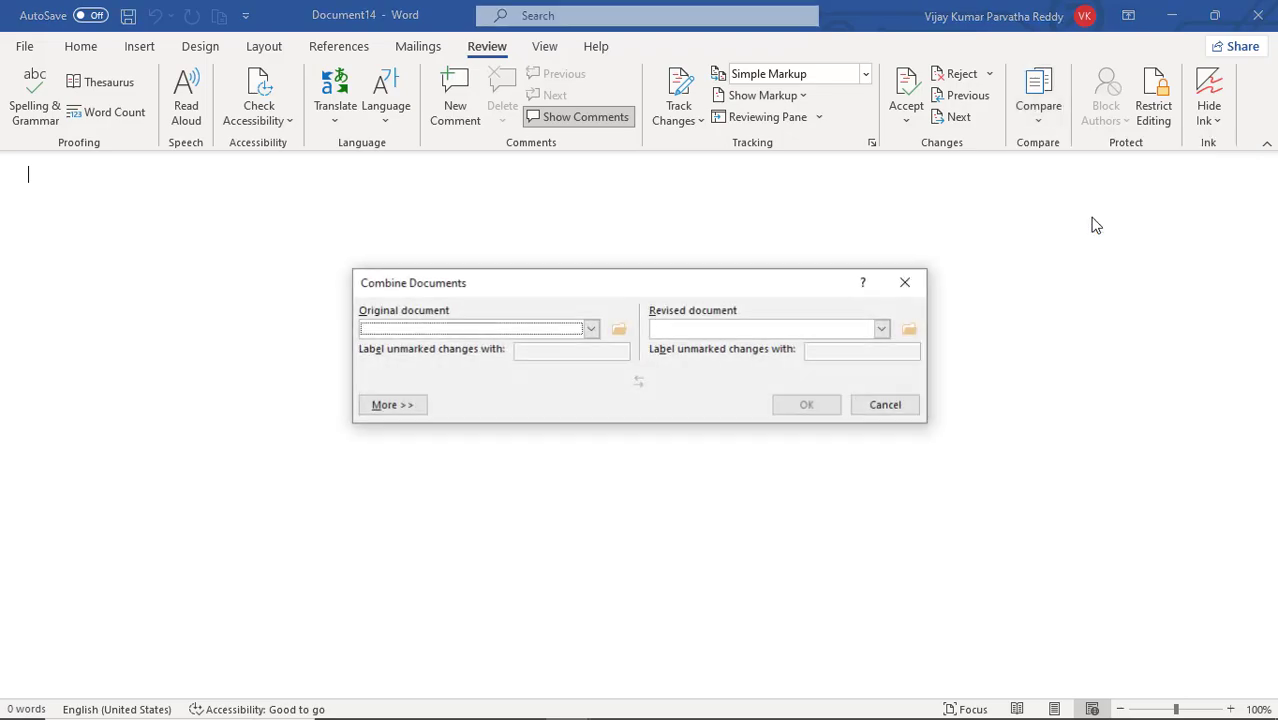
{"action": "left_click", "coordinate": [590, 330]}
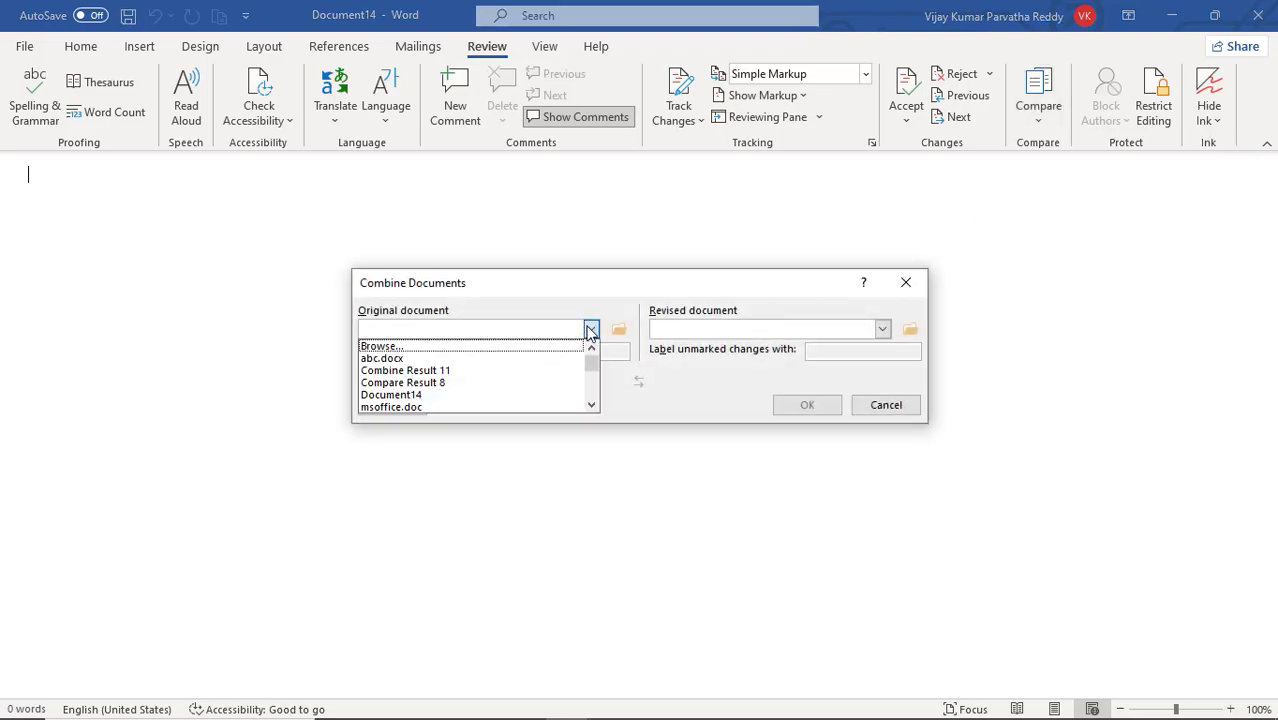
{"action": "left_click", "coordinate": [537, 348]}
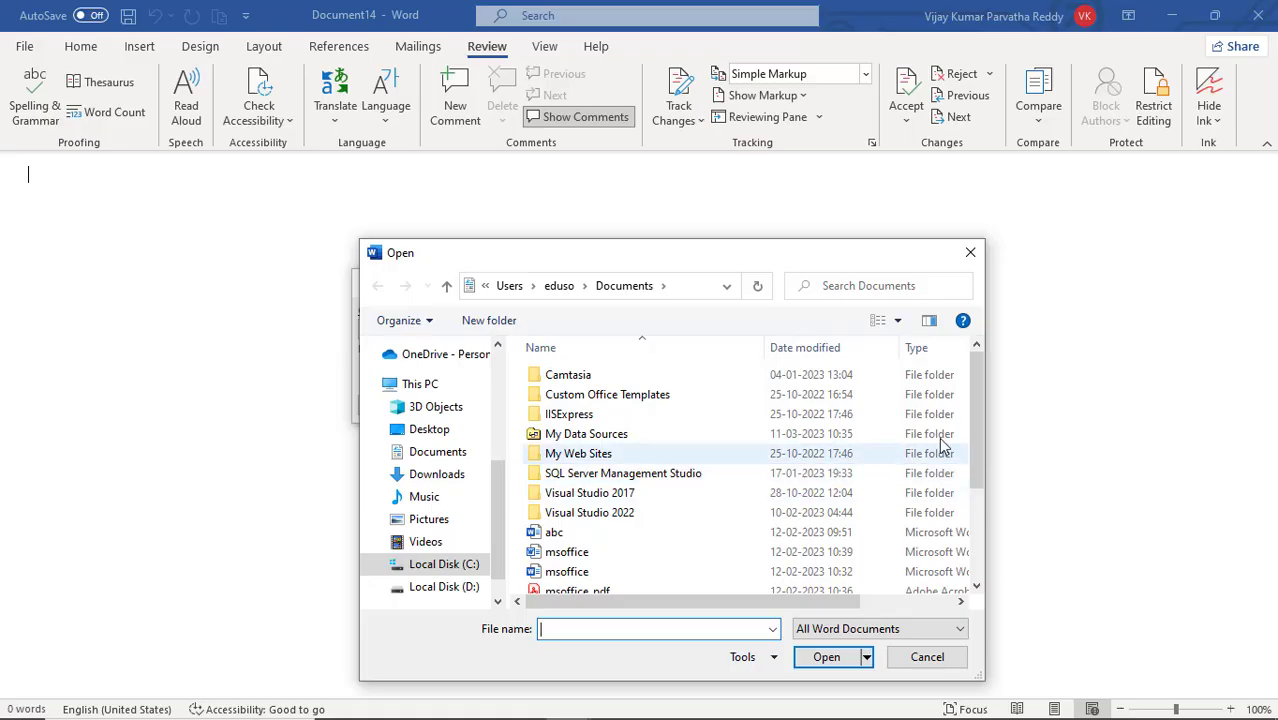
{"action": "left_click_drag", "start_coordinate": [977, 416], "coordinate": [975, 512]}
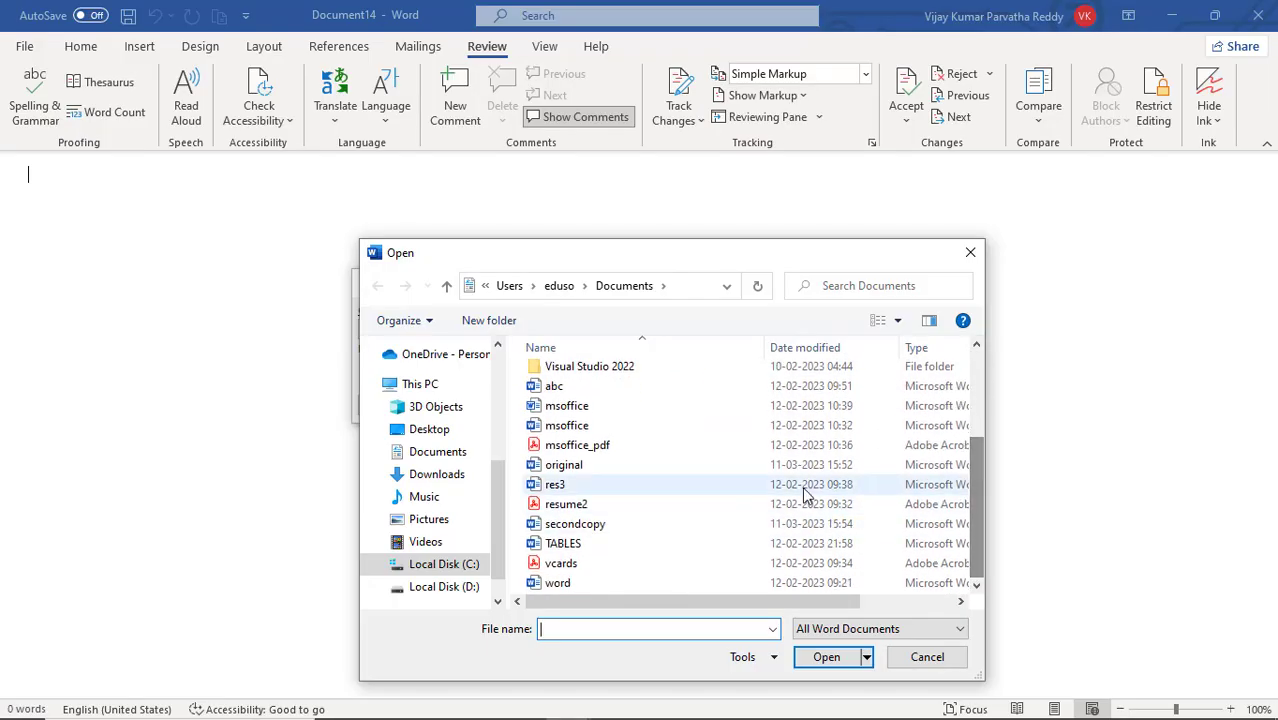
{"action": "left_click", "coordinate": [577, 474]}
{"action": "left_click", "coordinate": [822, 659]}
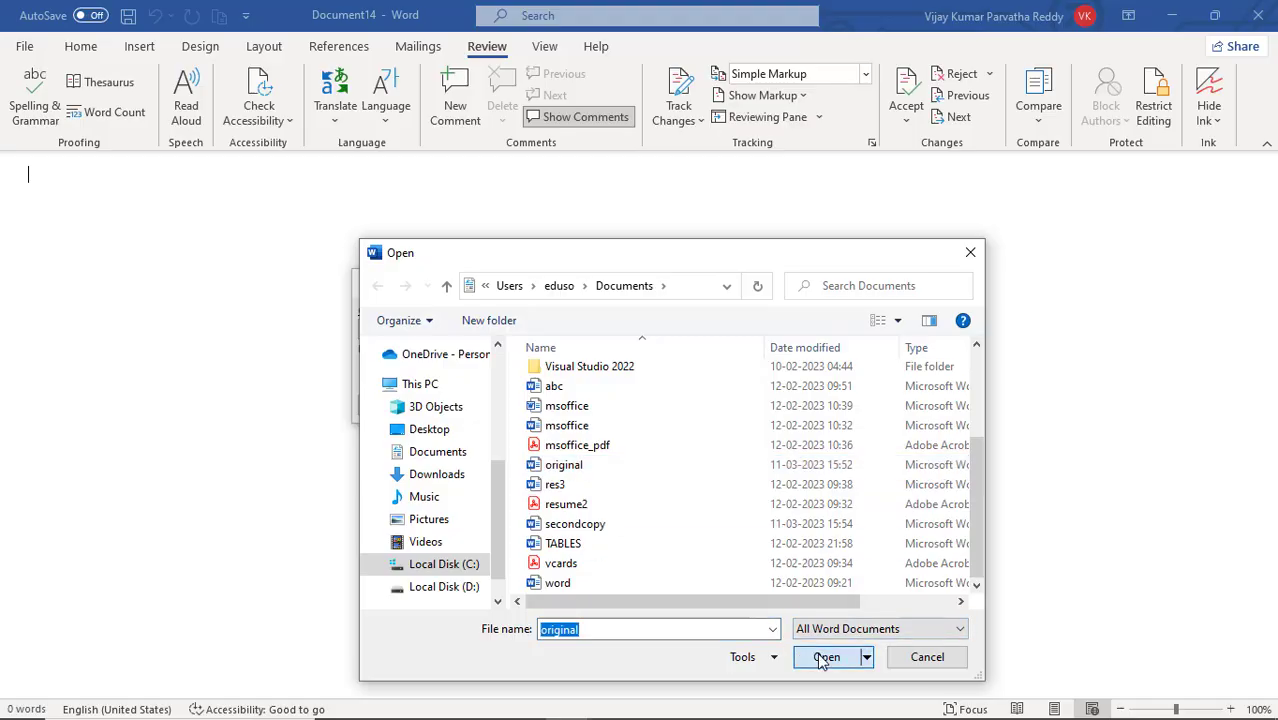
Step: Choose the file secondcopy from Documents as the revised document and combine it with the original into a new document
{"action": "left_click", "coordinate": [882, 329]}
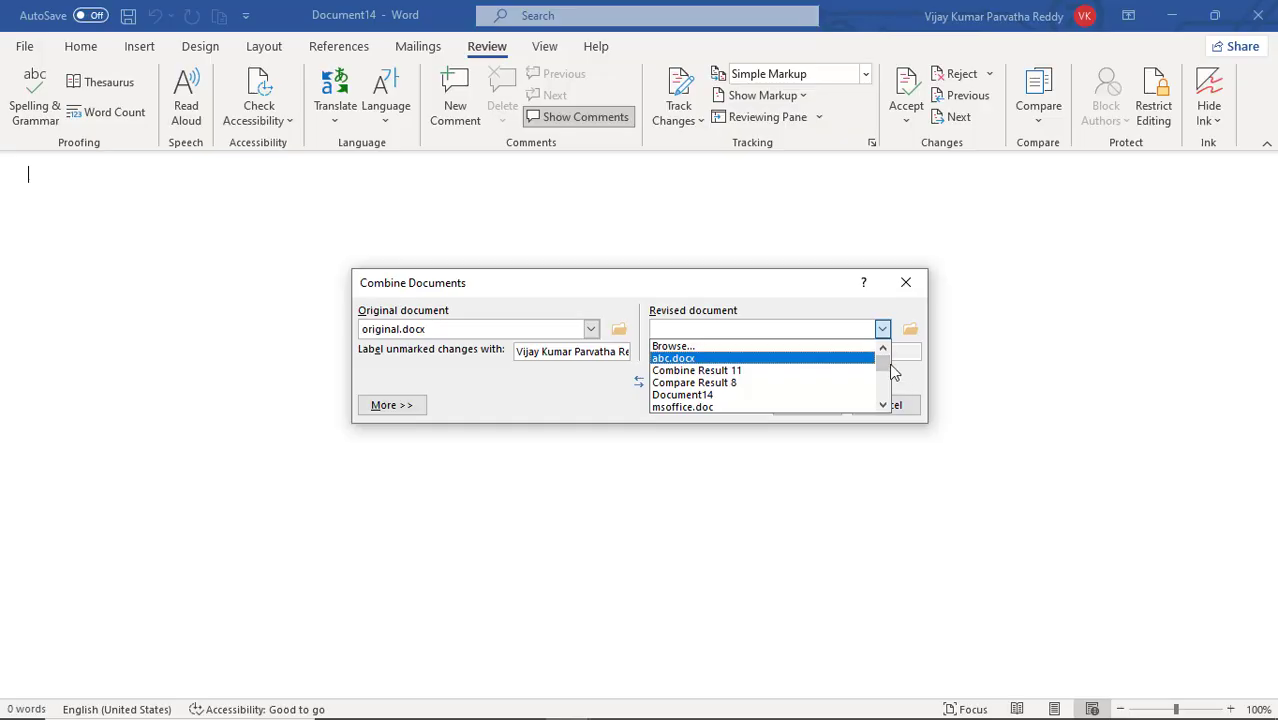
{"action": "left_click", "coordinate": [816, 346]}
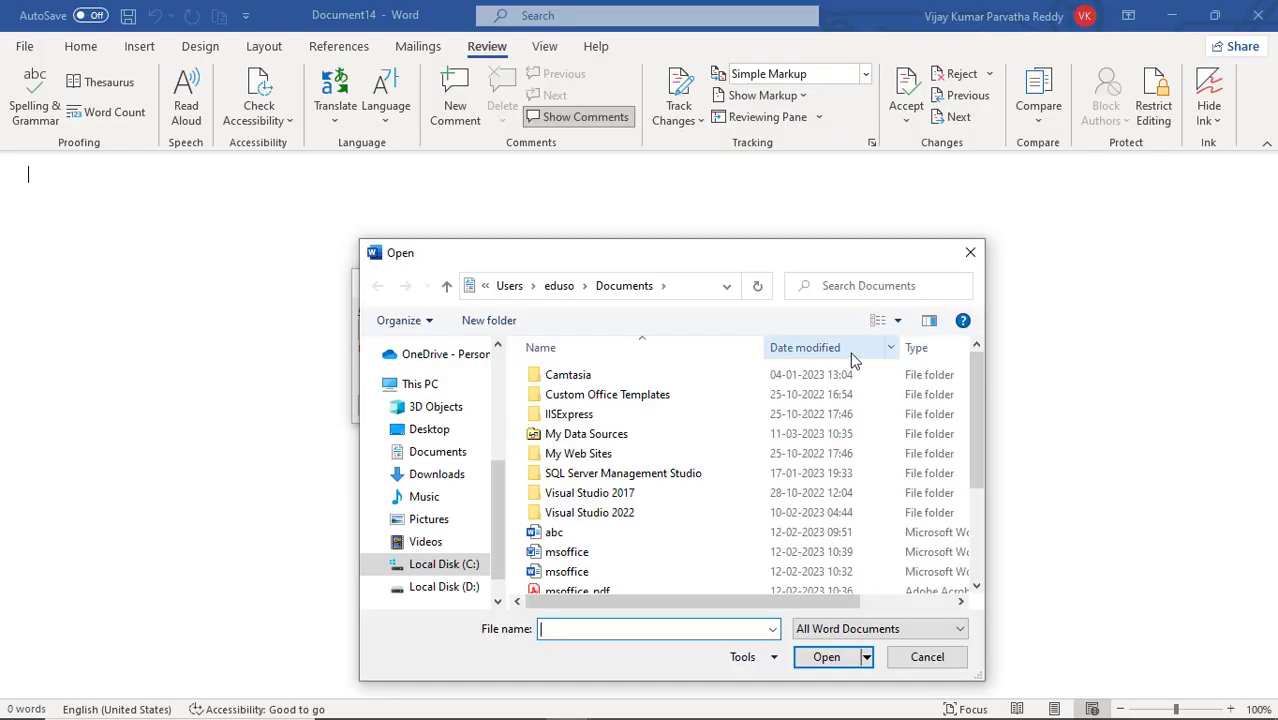
{"action": "left_click_drag", "start_coordinate": [976, 450], "coordinate": [992, 541]}
{"action": "left_click", "coordinate": [663, 530]}
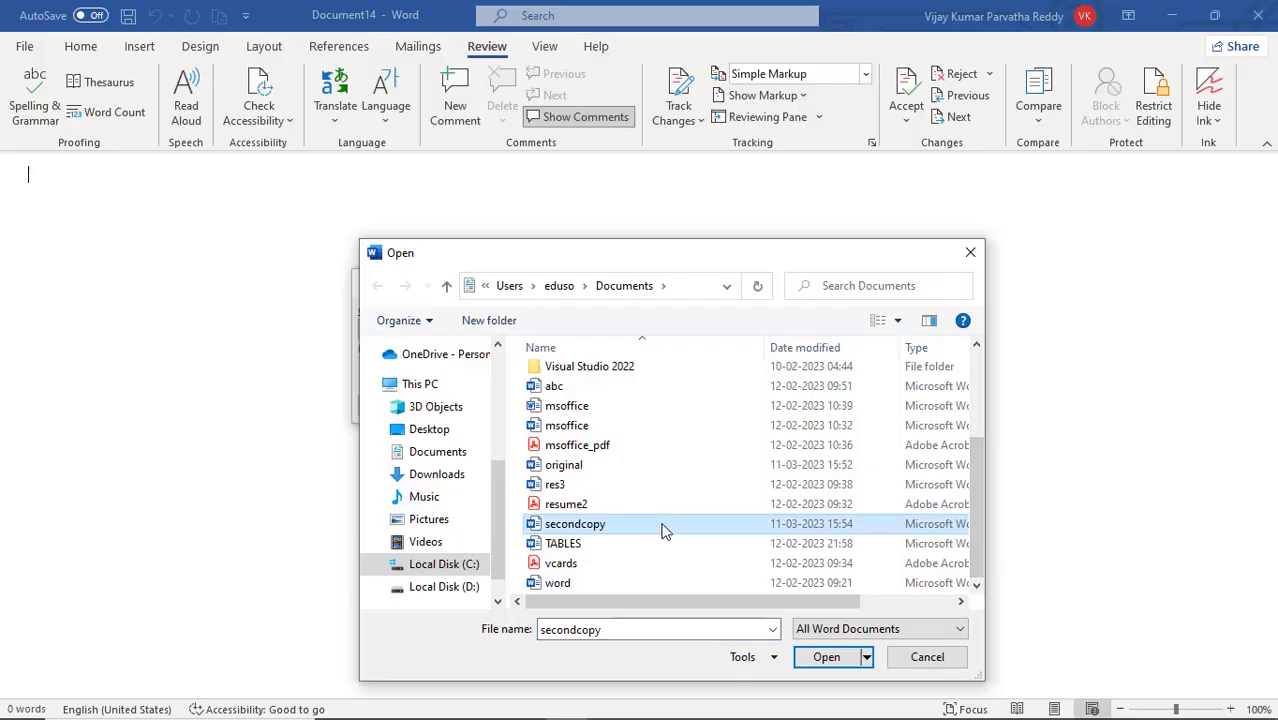
{"action": "left_click", "coordinate": [663, 530]}
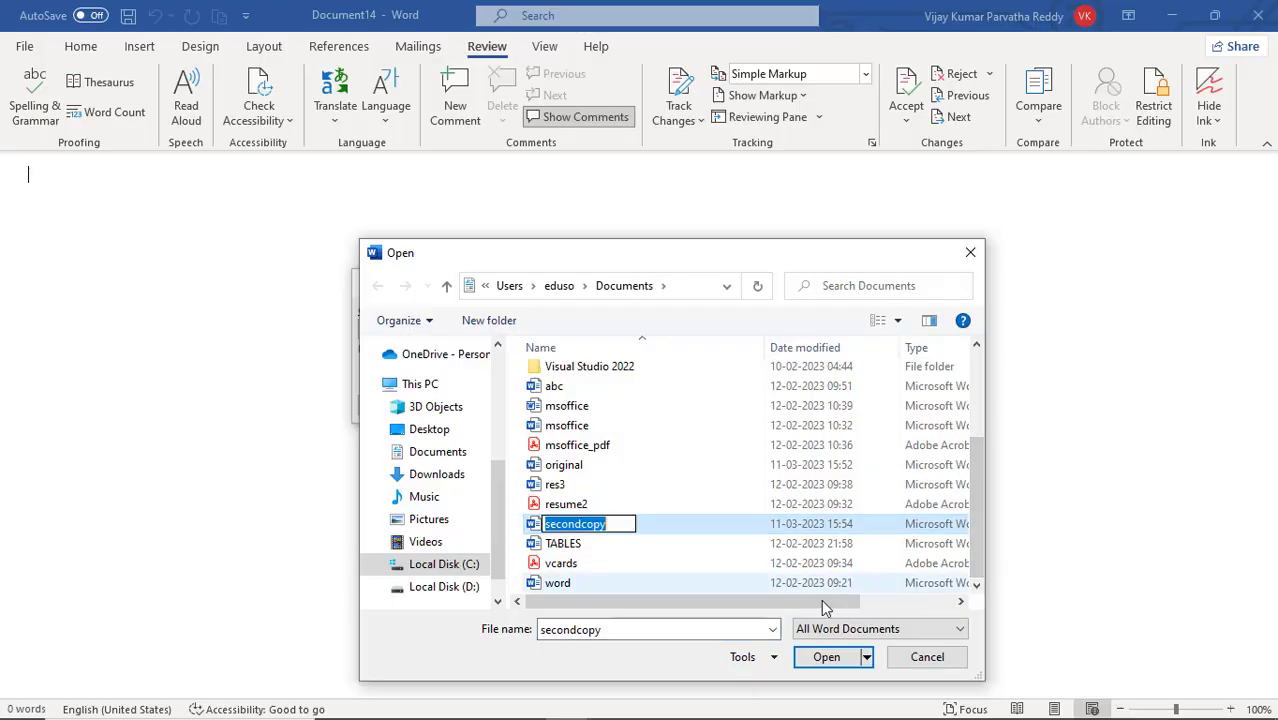
{"action": "left_click", "coordinate": [828, 660]}
{"action": "left_click", "coordinate": [828, 660]}
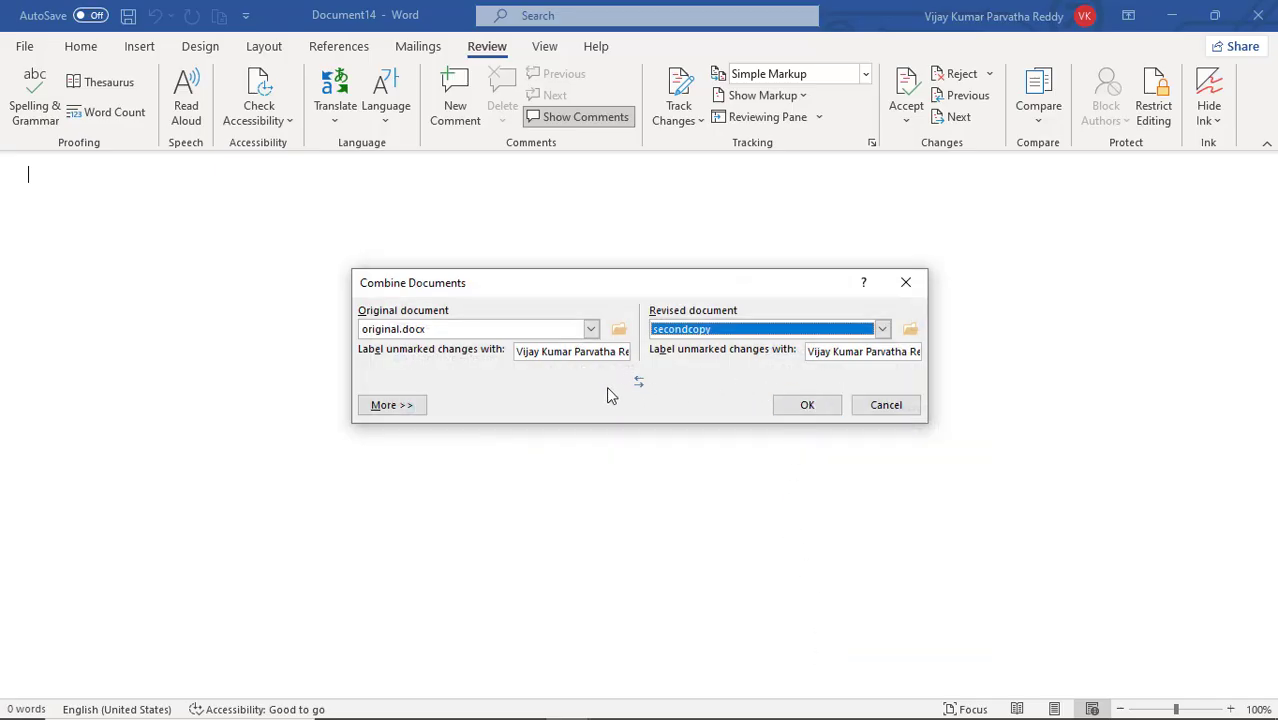
{"action": "left_click", "coordinate": [392, 405]}
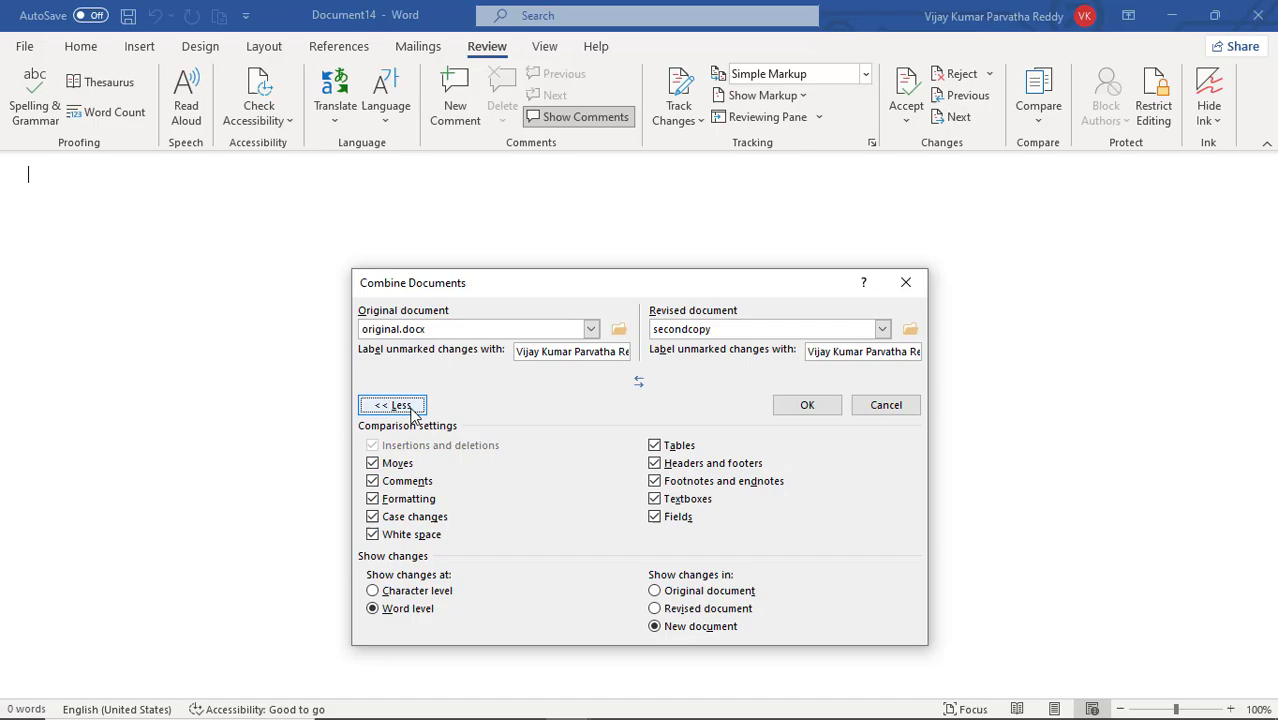
{"action": "left_click", "coordinate": [807, 406]}
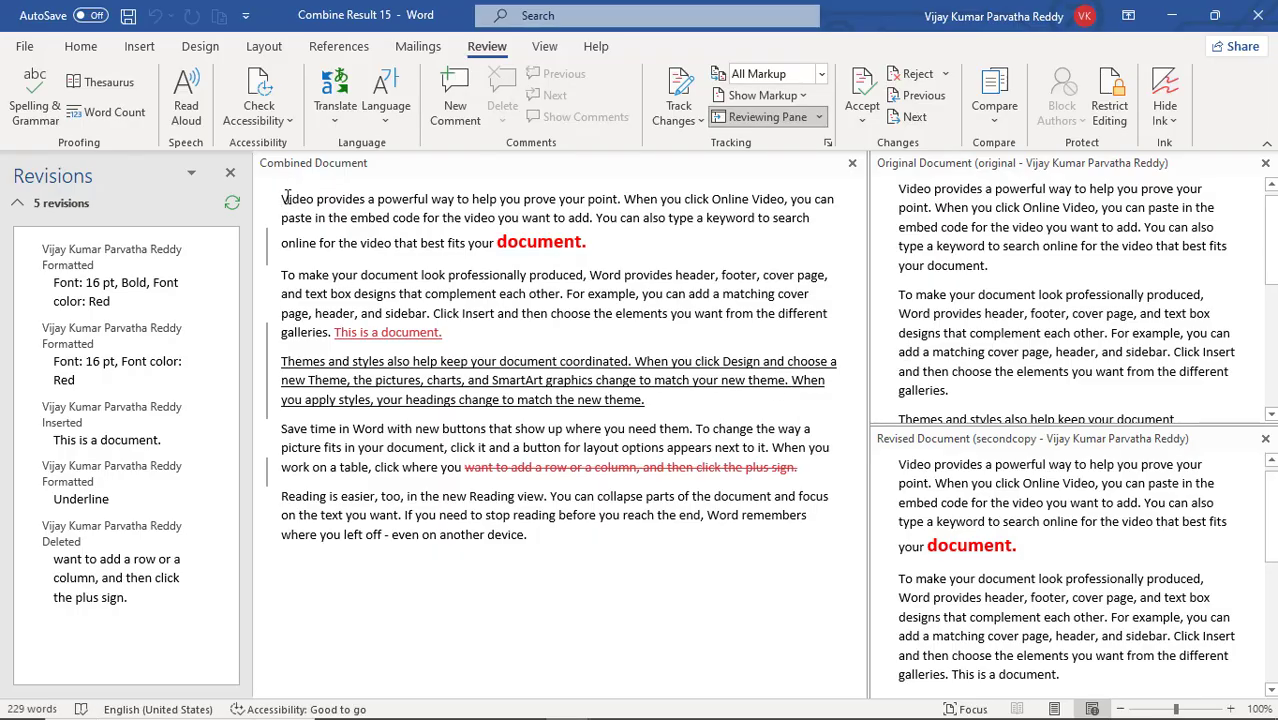
{"action": "left_click_drag", "start_coordinate": [280, 197], "coordinate": [581, 538]}
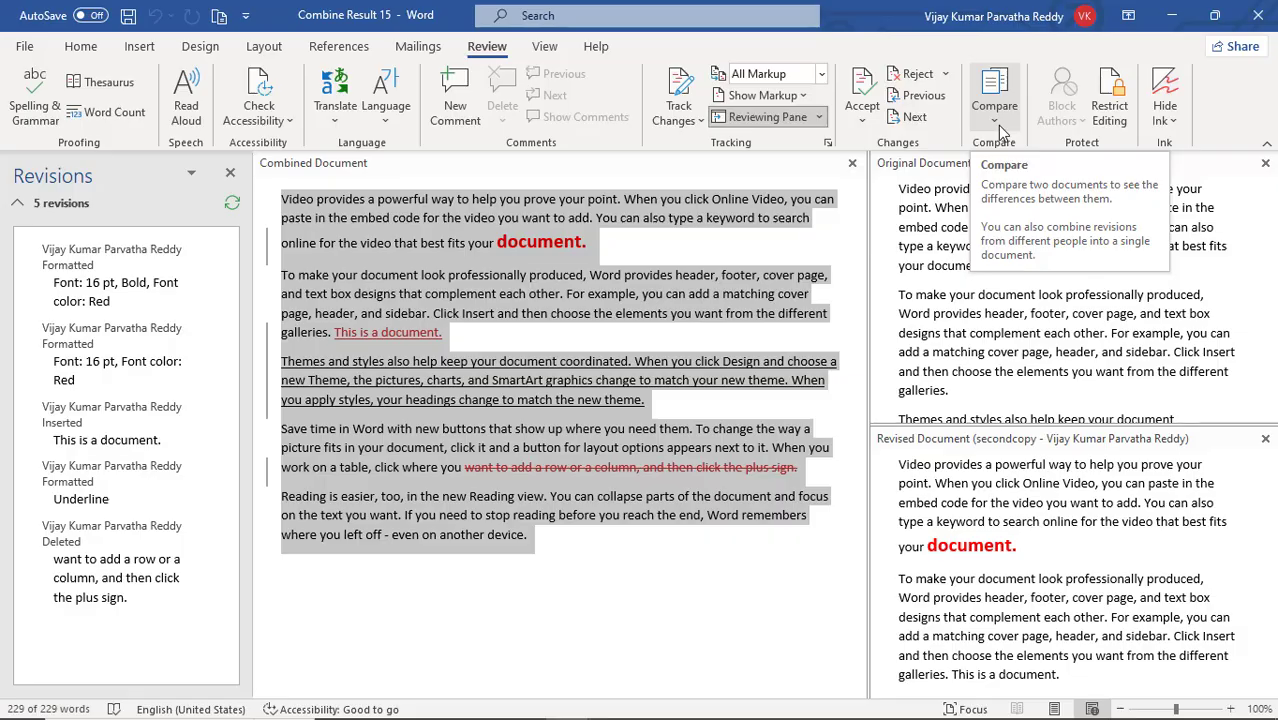
{"action": "left_click", "coordinate": [441, 332]}
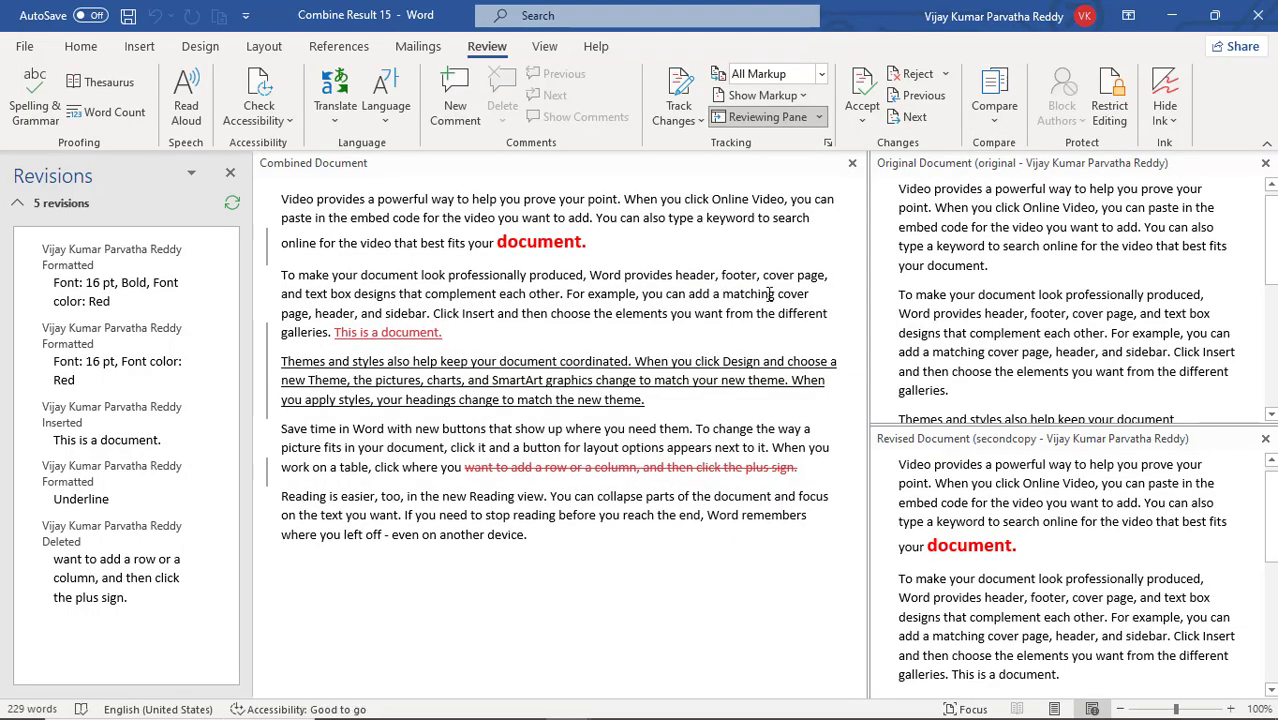
{"action": "left_click", "coordinate": [993, 125]}
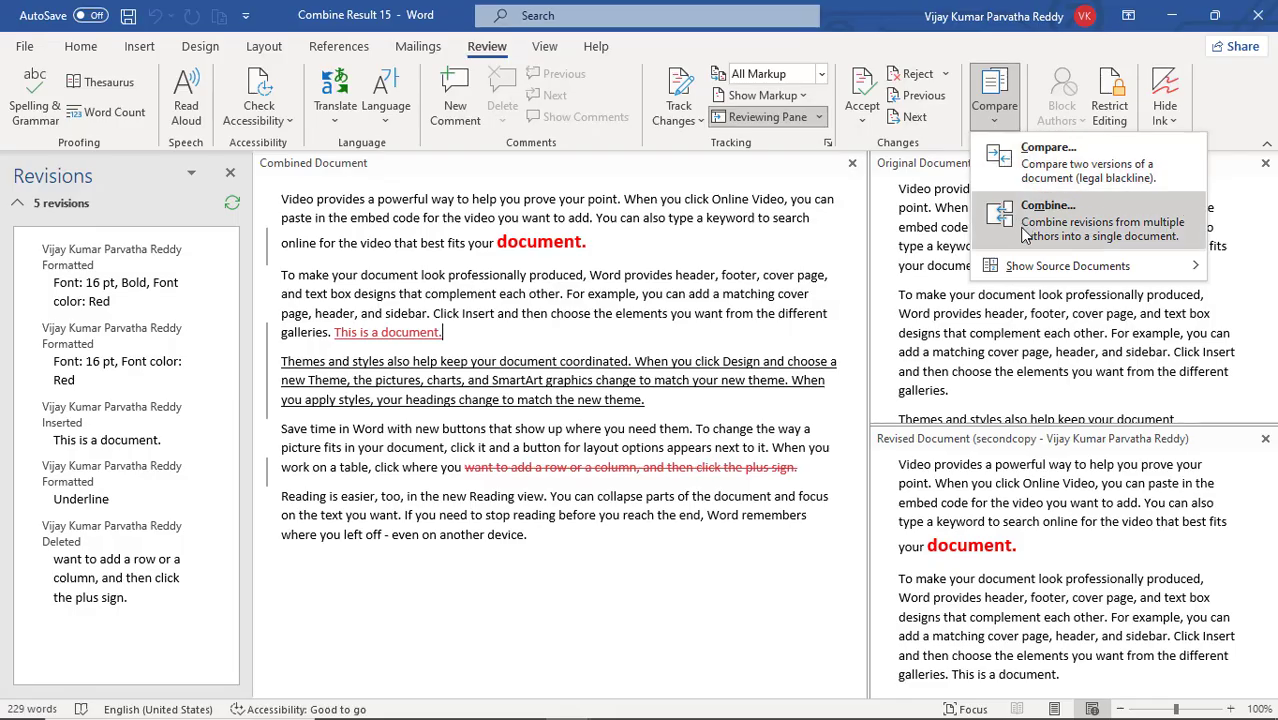
{"action": "mouse_move", "coordinate": [1037, 268]}
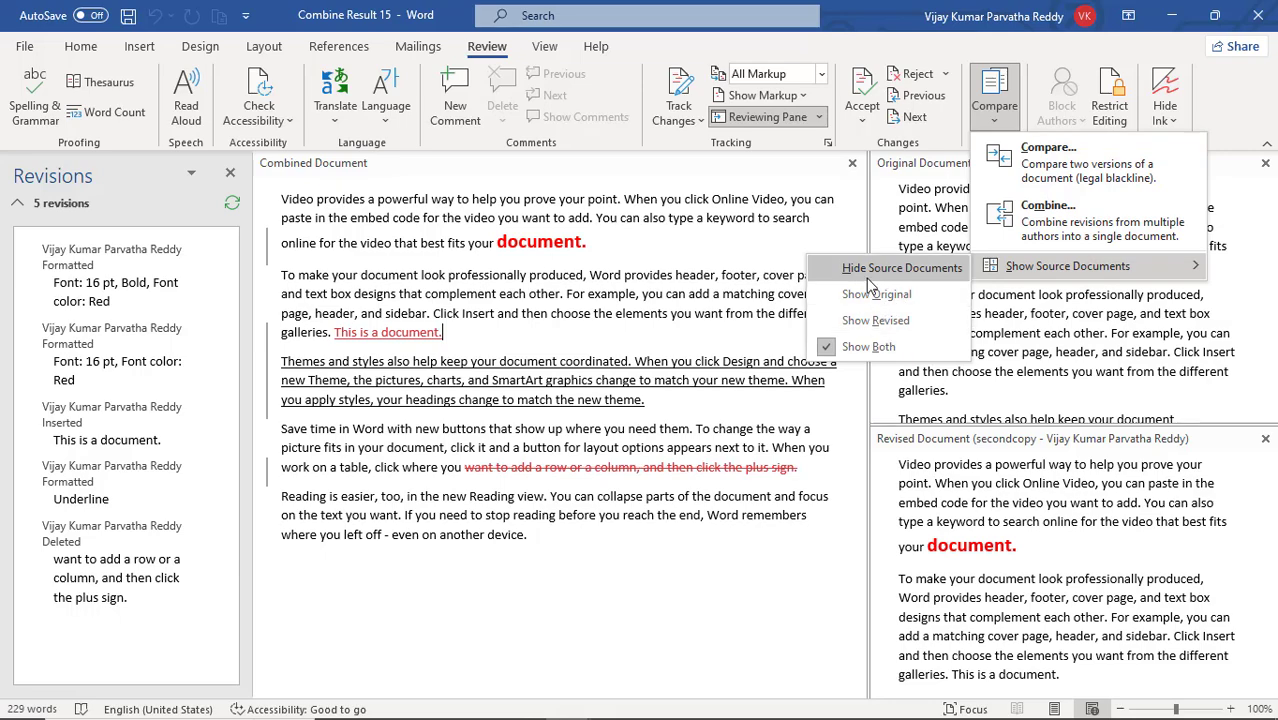
{"action": "left_click", "coordinate": [634, 352]}
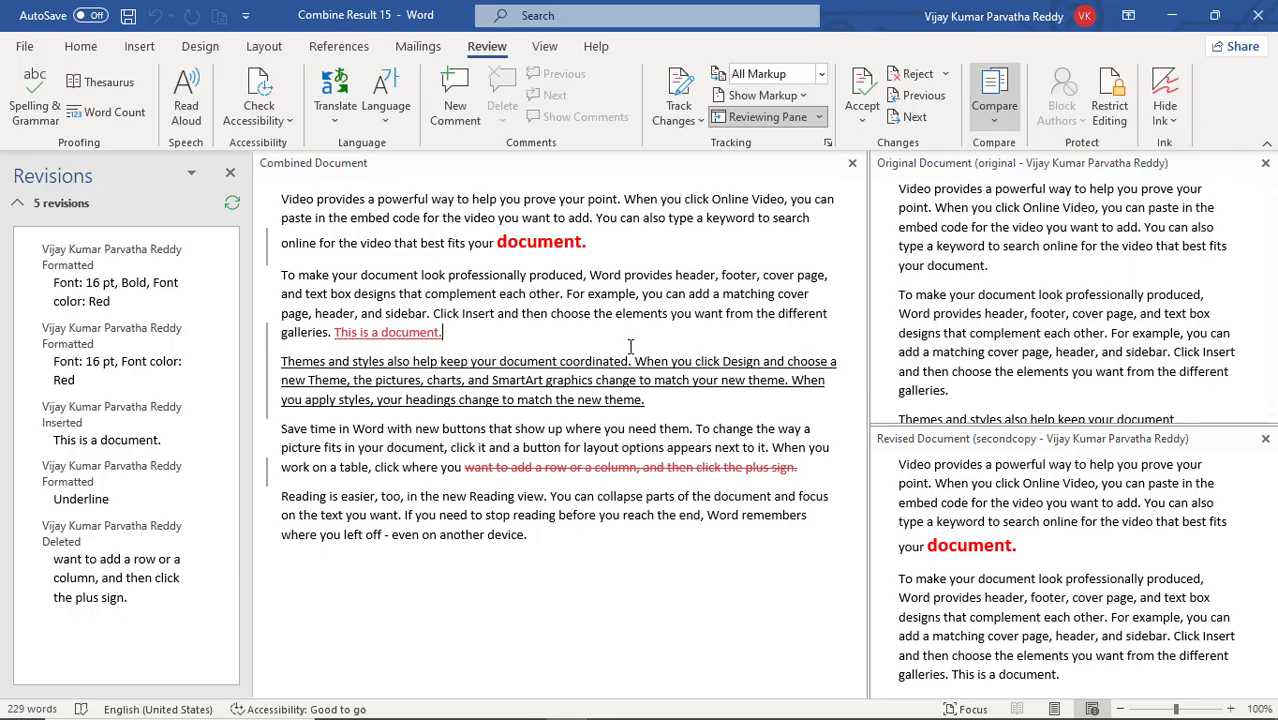